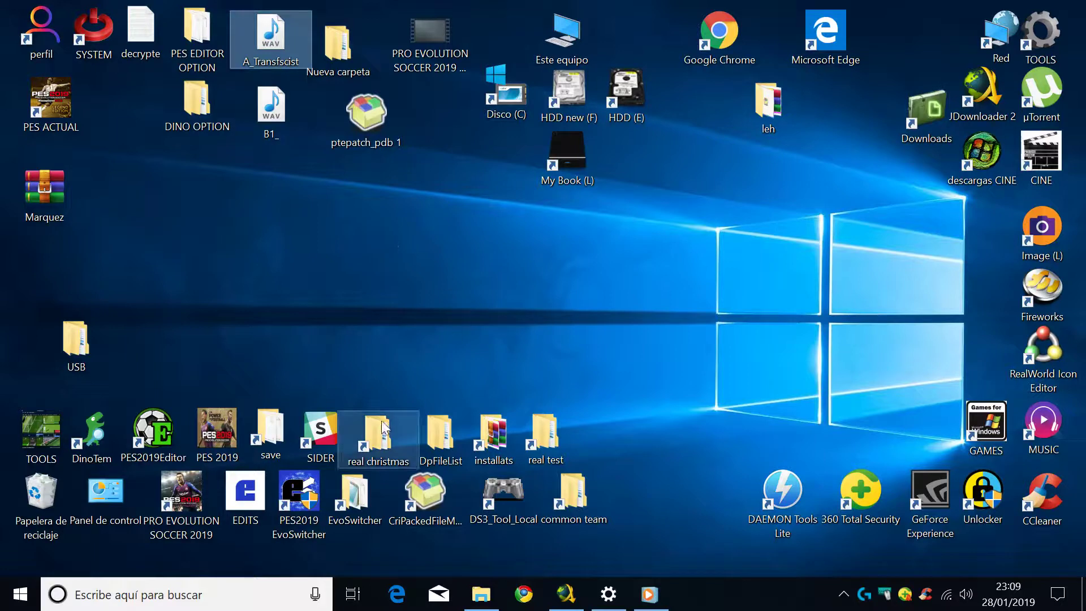
- Copy the EDIT00000000 file from the save folder to the desktop, place it in the empty central area and close the folder
double_click(270, 433)
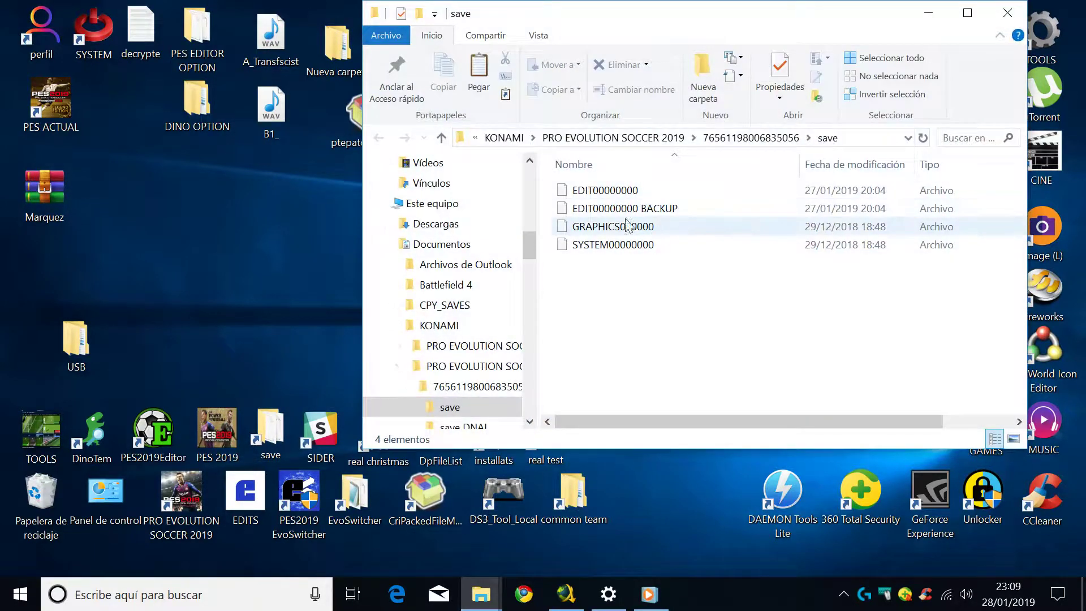
right_click(603, 195)
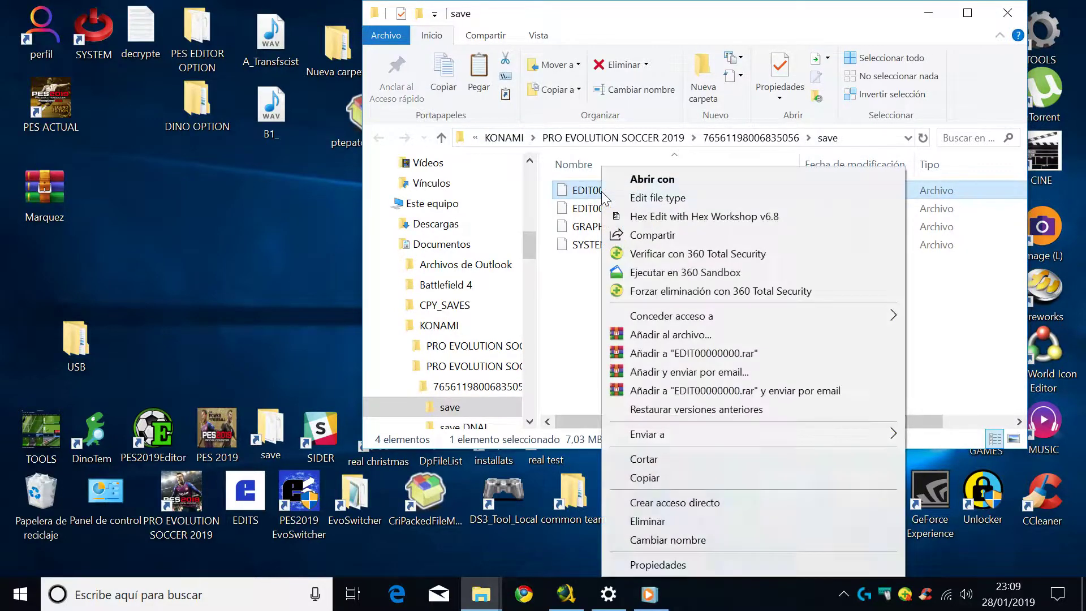
click(643, 480)
right_click(232, 267)
click(273, 343)
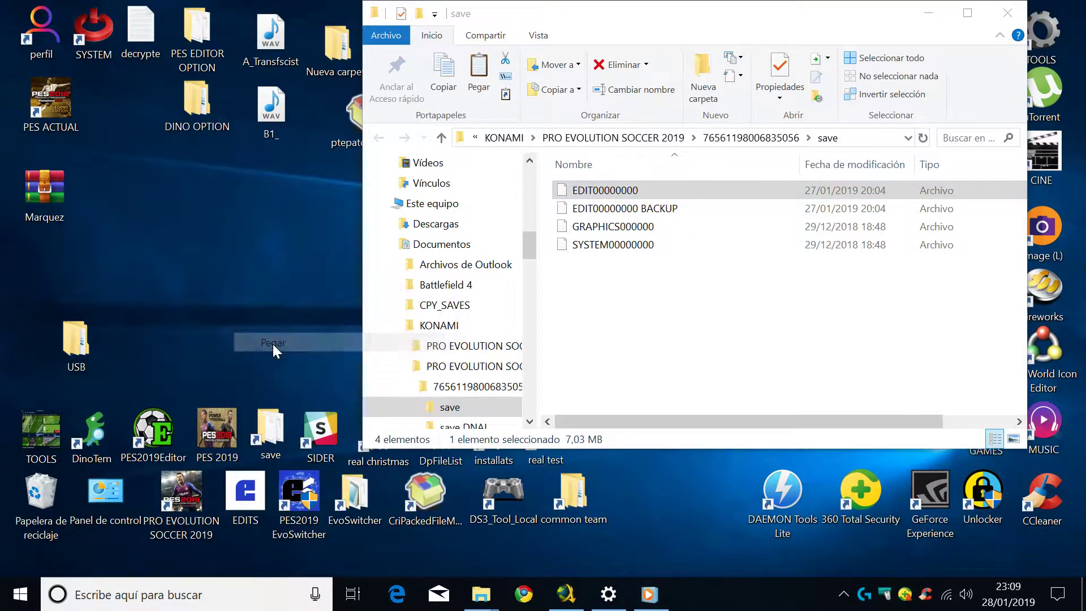
drag(248, 199, 508, 244)
click(1007, 13)
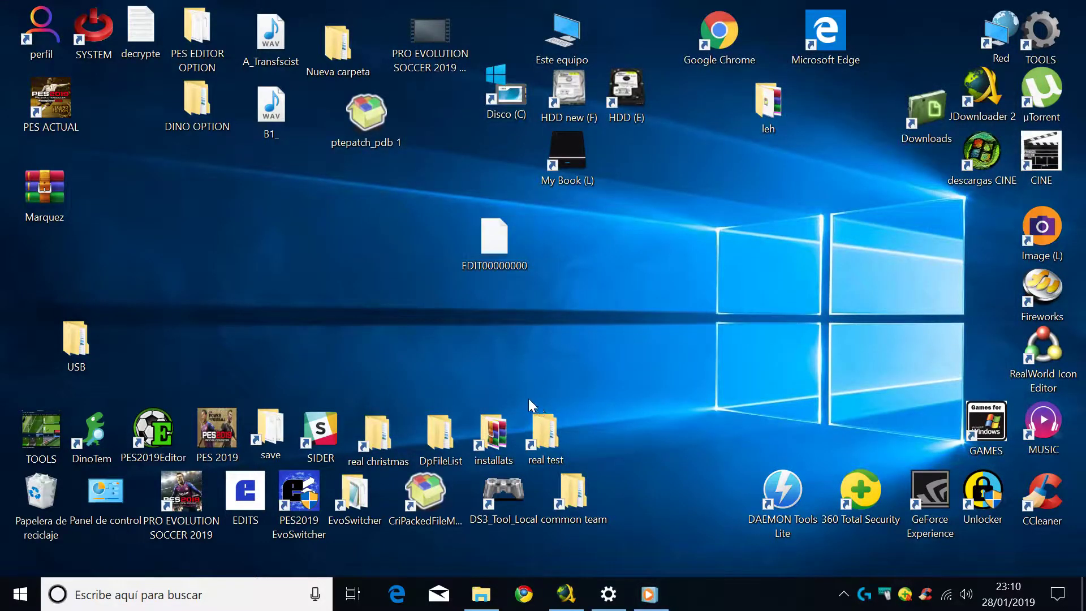
- Copy ptepatch_pdb from the download folder of PRO EVOLUTION SOCCER 2019 to the desktop and close the folder
double_click(225, 422)
double_click(628, 214)
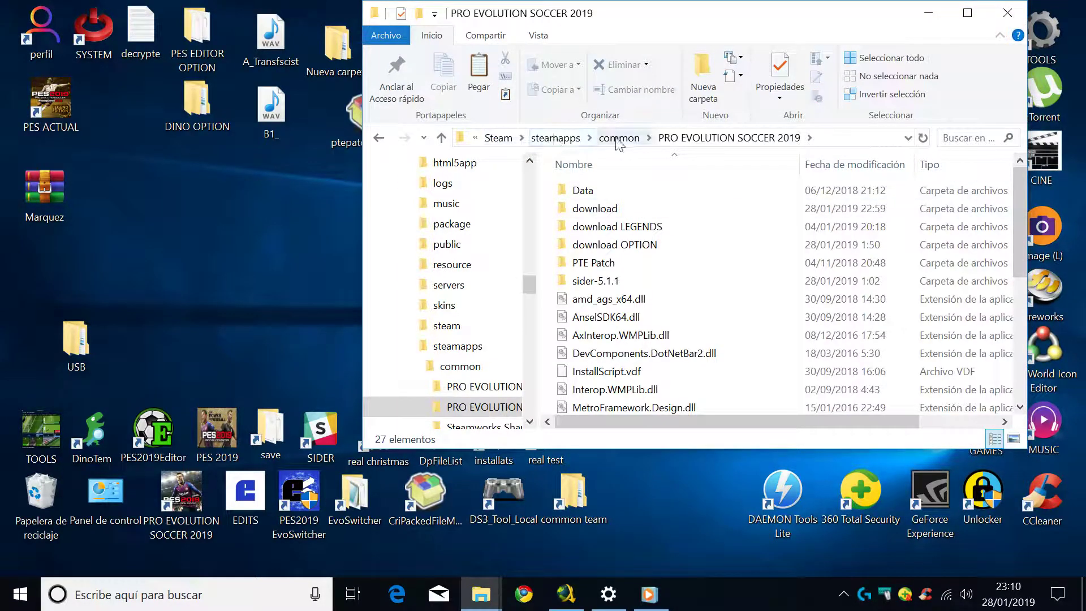
double_click(641, 209)
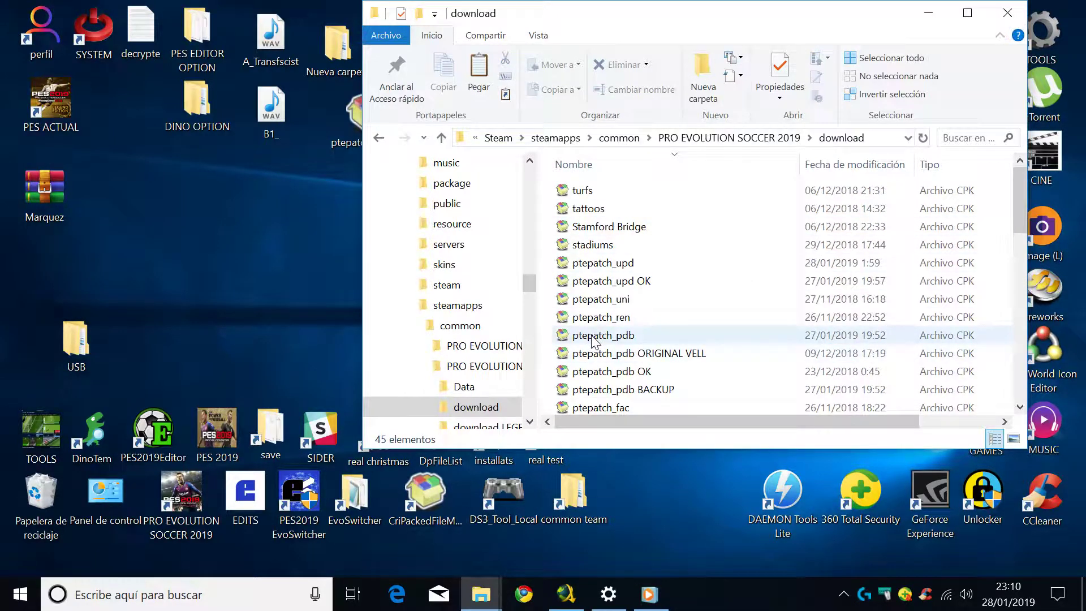
right_click(594, 339)
click(620, 477)
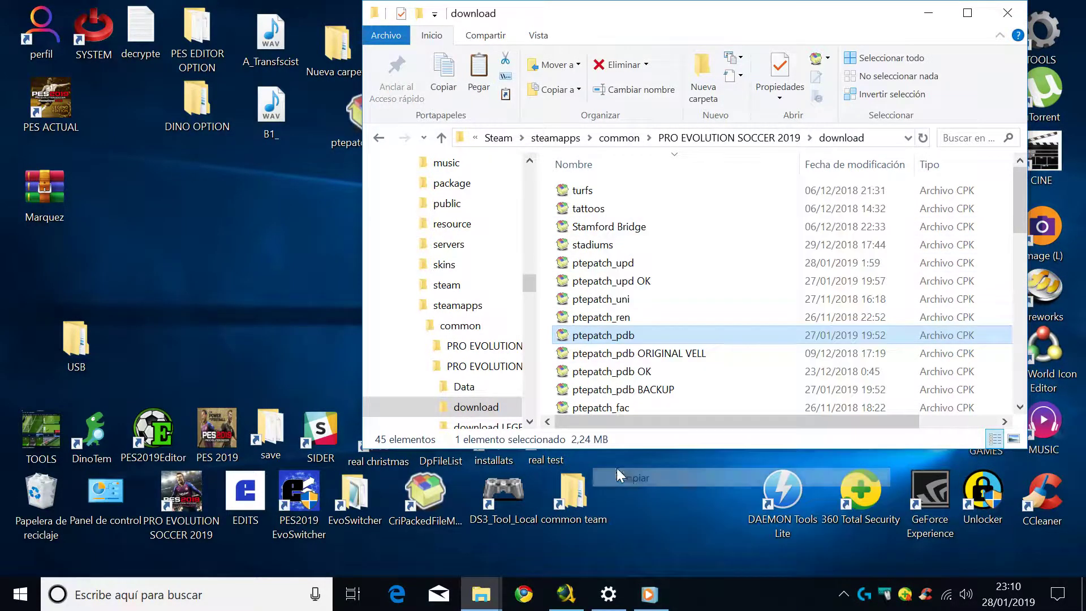
right_click(235, 247)
click(276, 323)
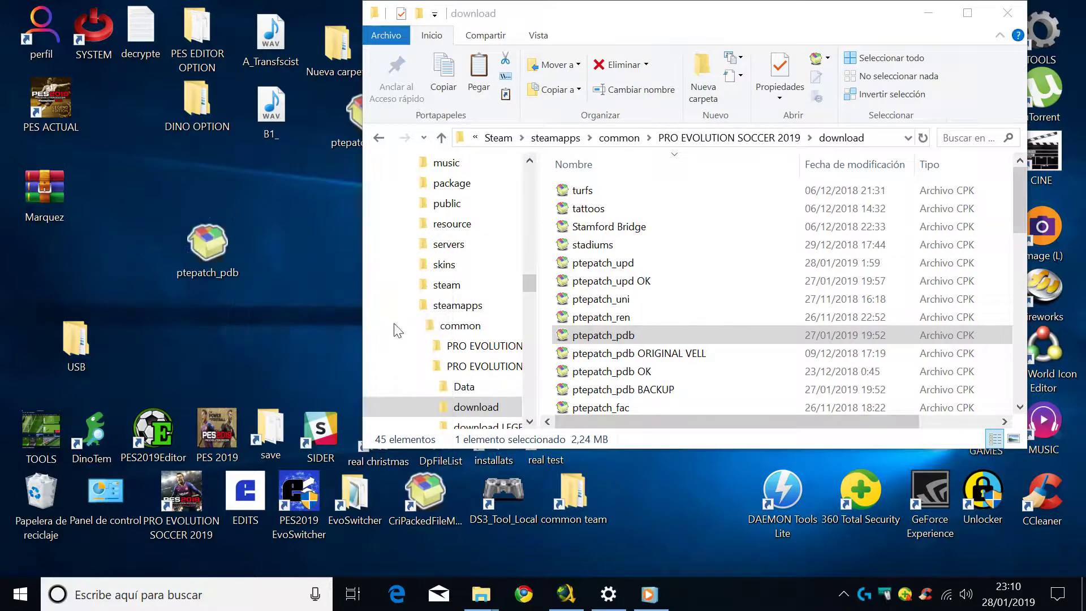
click(1007, 12)
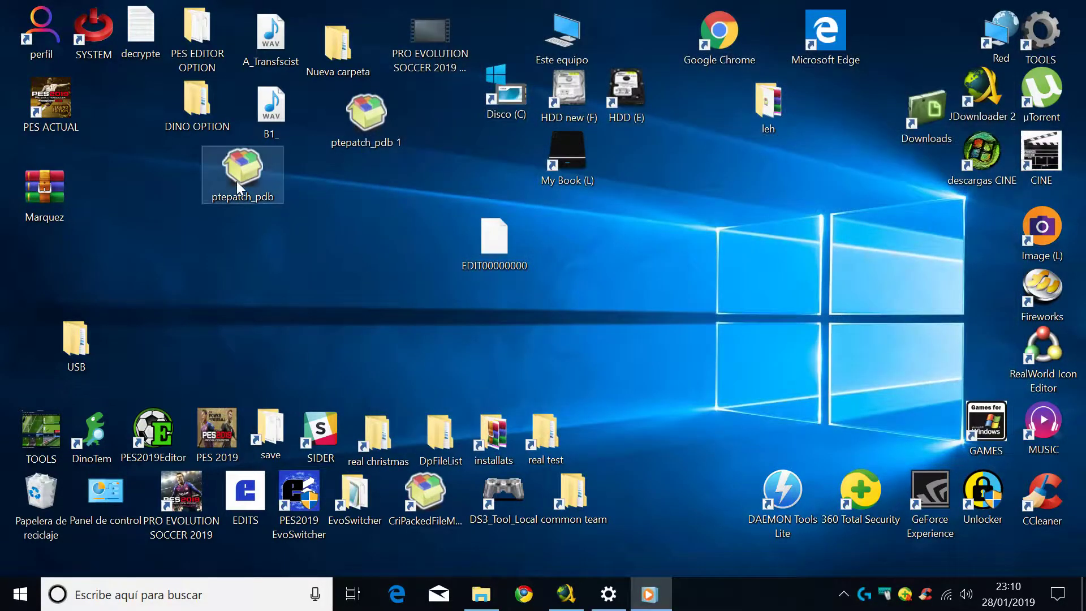
- Rearrange the desktop, placing ptepatch_pdb near EDIT00000000 and ptepatch_pdb 1 beside the Microsoft Edge shortcut
drag(236, 180, 413, 249)
drag(398, 129, 642, 164)
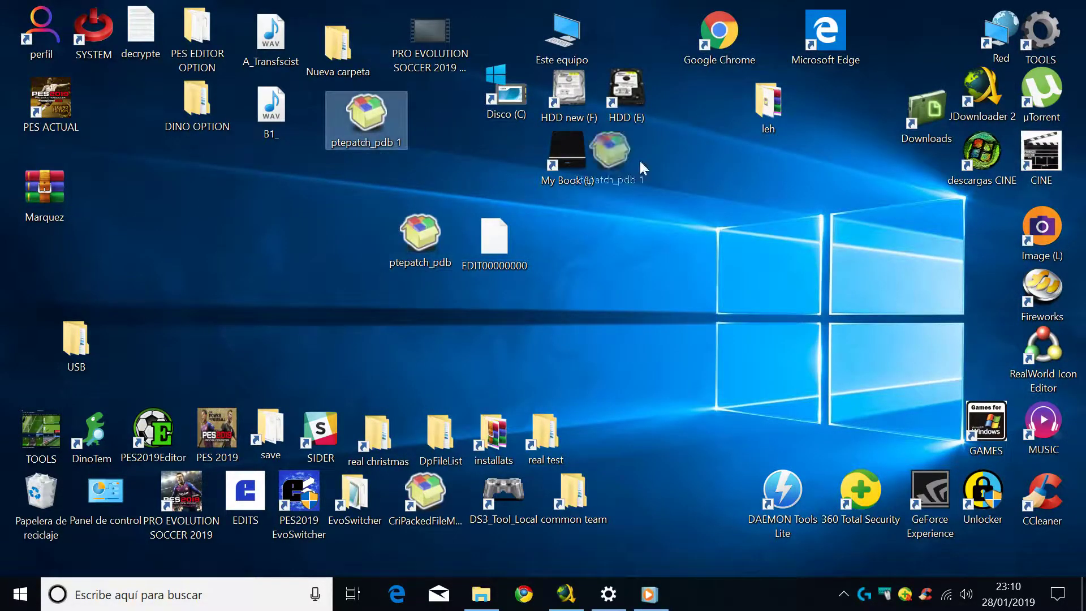
drag(903, 41, 905, 42)
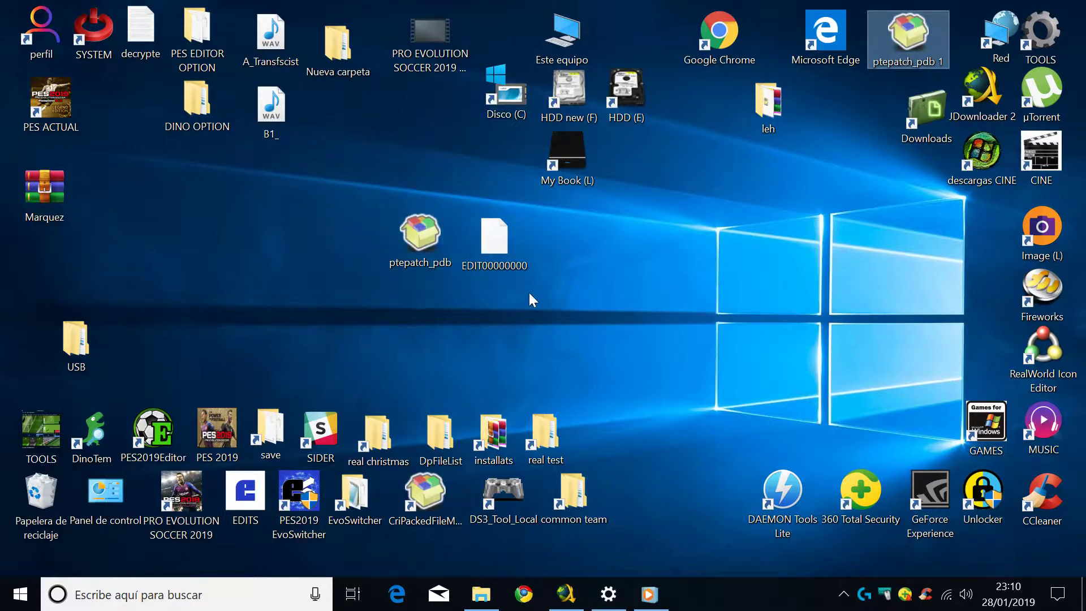
drag(426, 263, 361, 252)
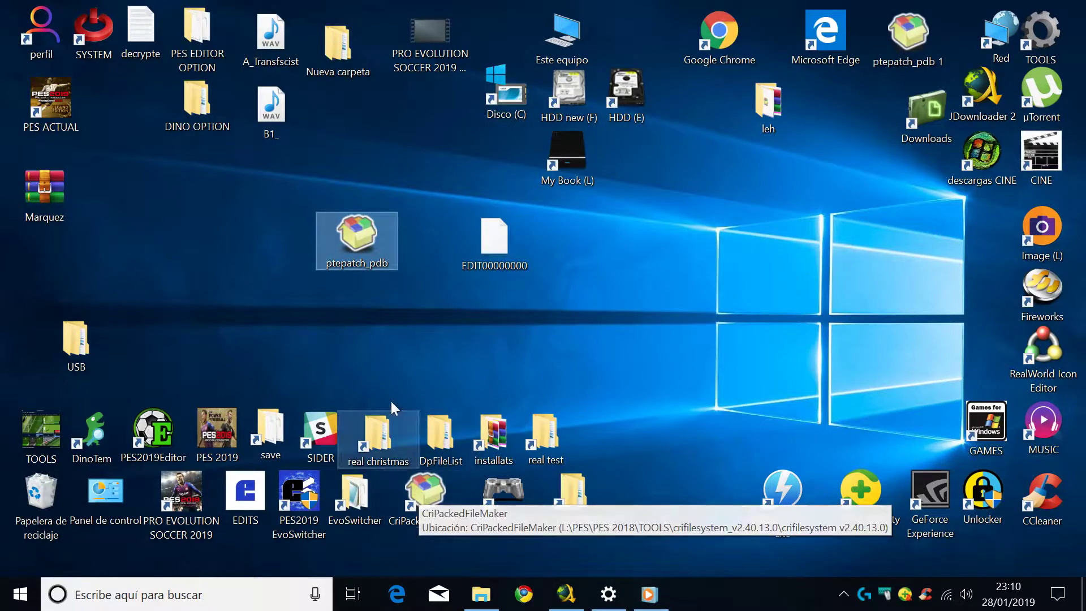
- Extract the desktop's ptepatch_pdb CPK with CriPackedFileMaker into a new desktop folder, Nueva carpeta (2), and close the tool
drag(352, 240, 429, 504)
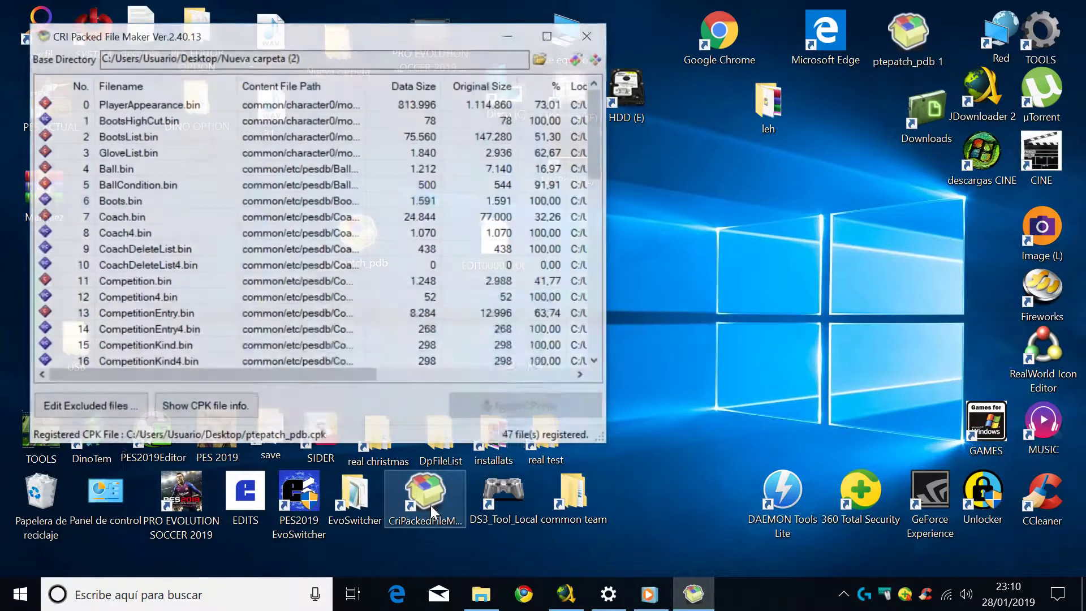
click(599, 59)
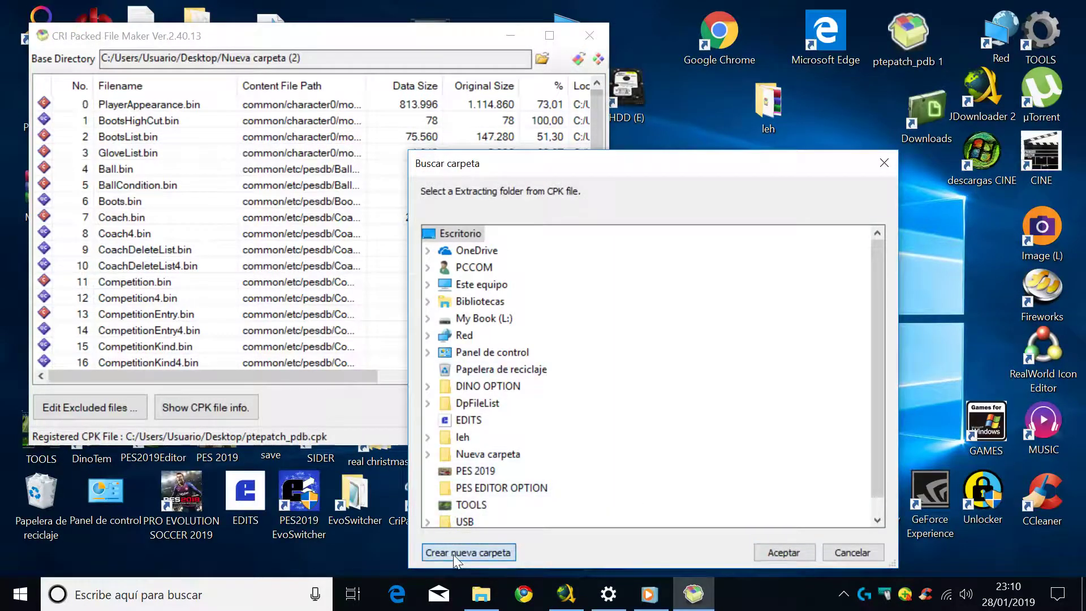
click(452, 554)
click(777, 548)
click(559, 349)
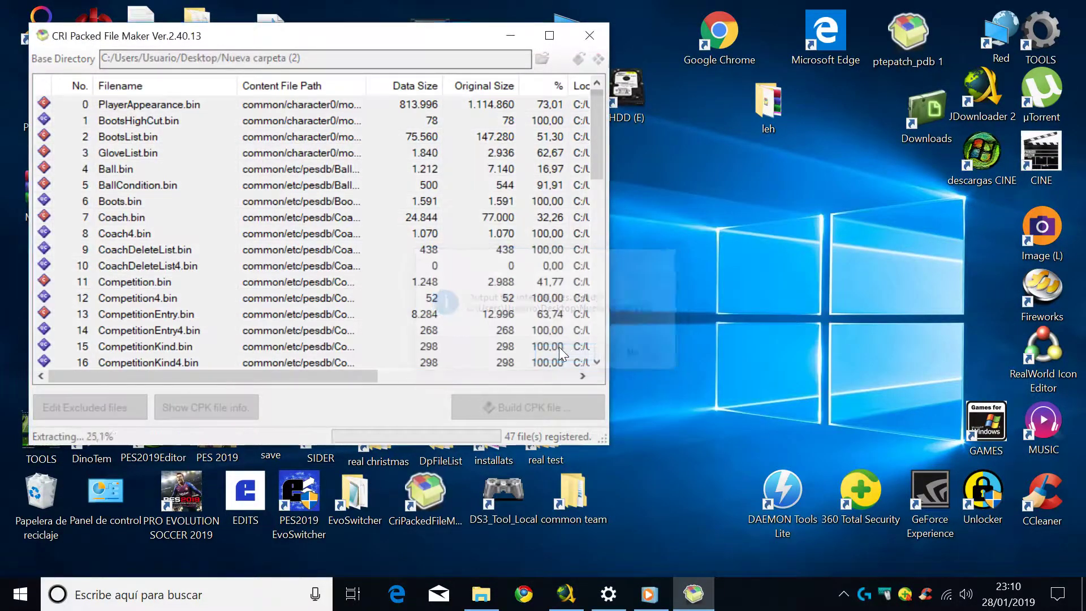
click(450, 339)
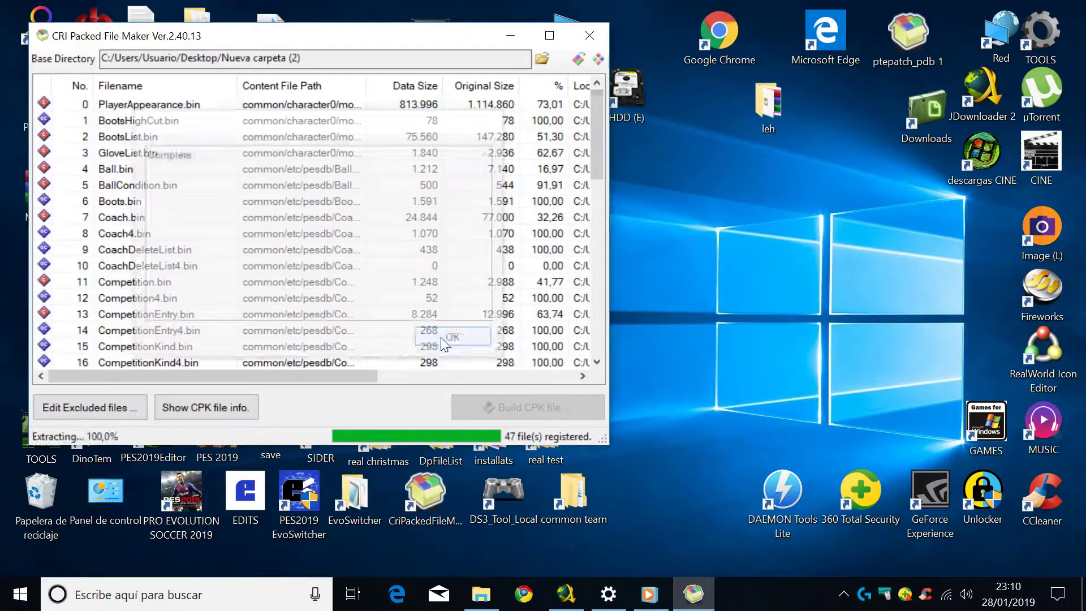
click(588, 32)
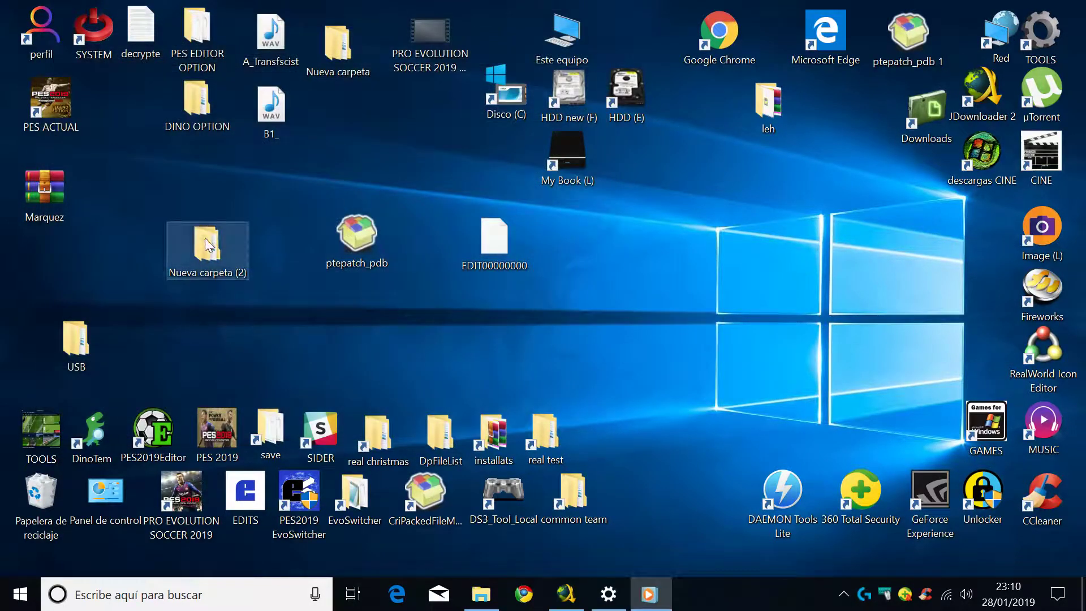
- Place the extracted folder beside the ptepatch_pdb CPK and rename it ptepatch_pdb using the file's copied name
drag(213, 240, 274, 234)
click(367, 264)
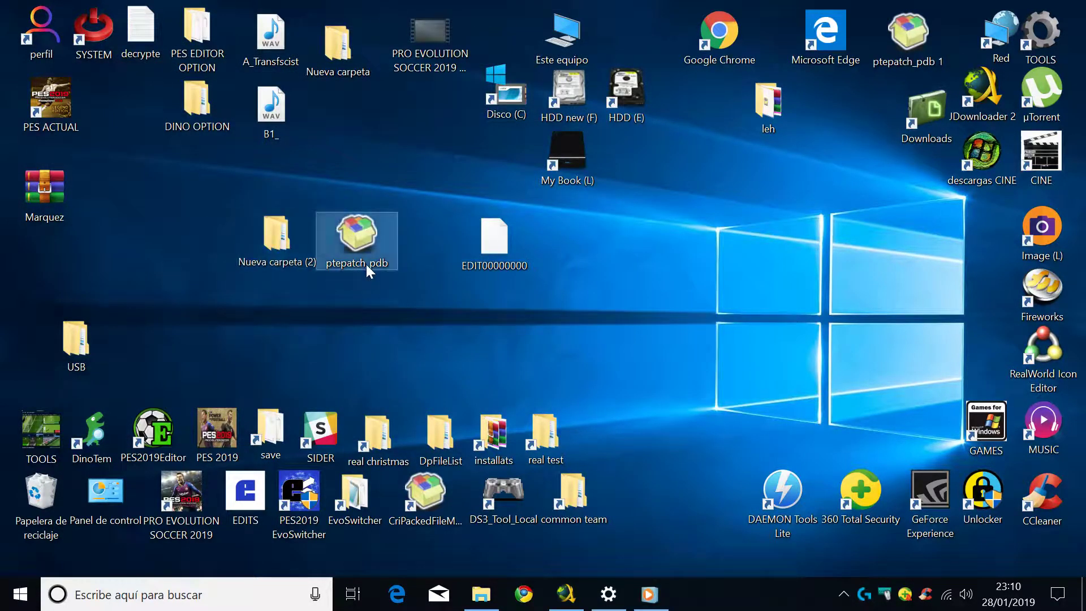
click(358, 263)
key(ctrl+c)
right_click(358, 263)
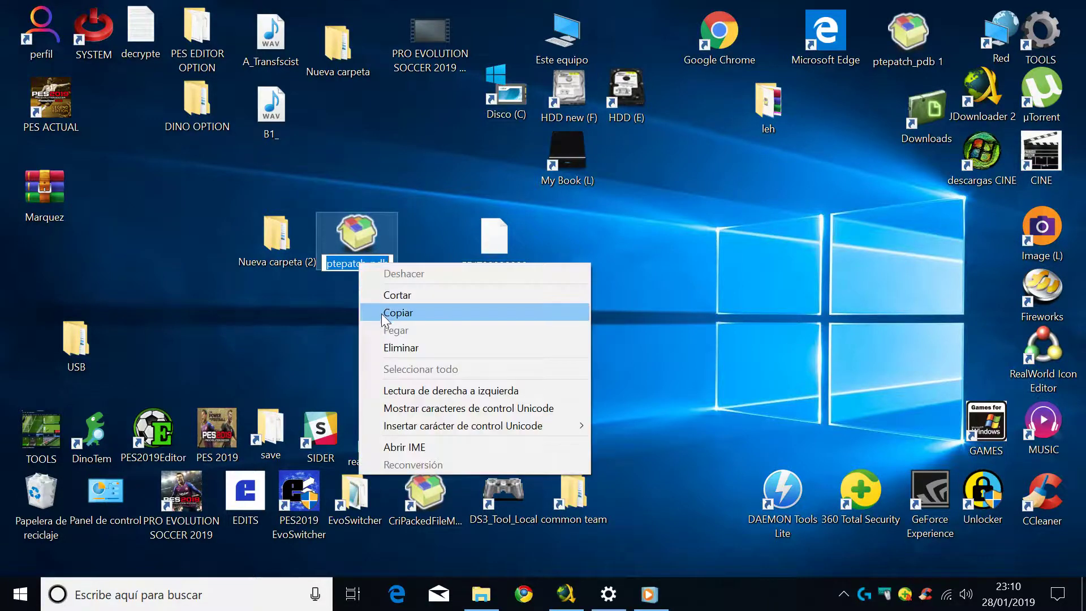
click(381, 313)
click(270, 263)
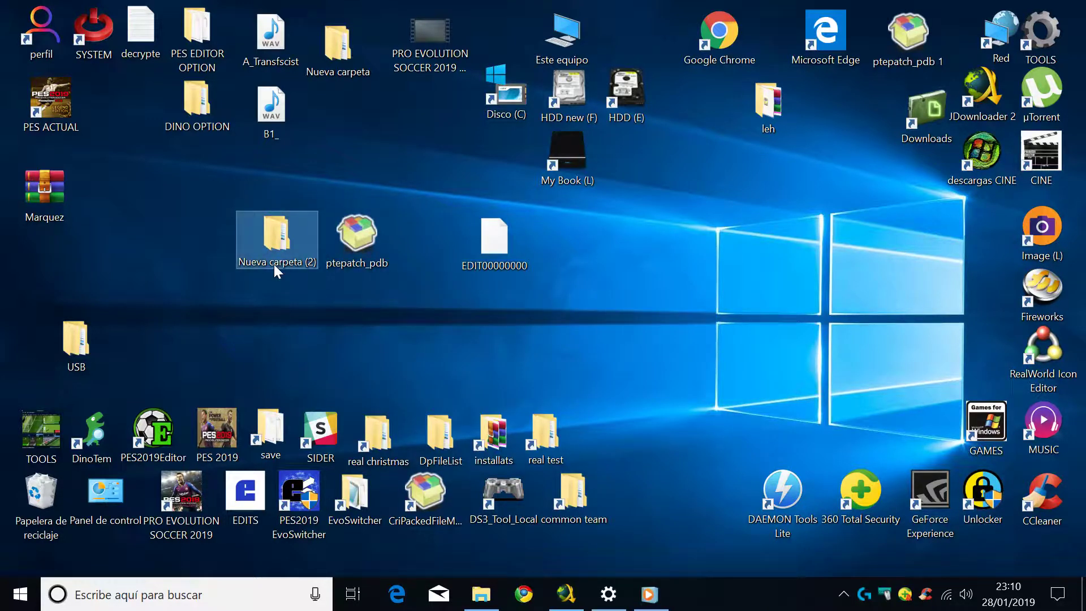
click(274, 263)
right_click(274, 263)
click(285, 331)
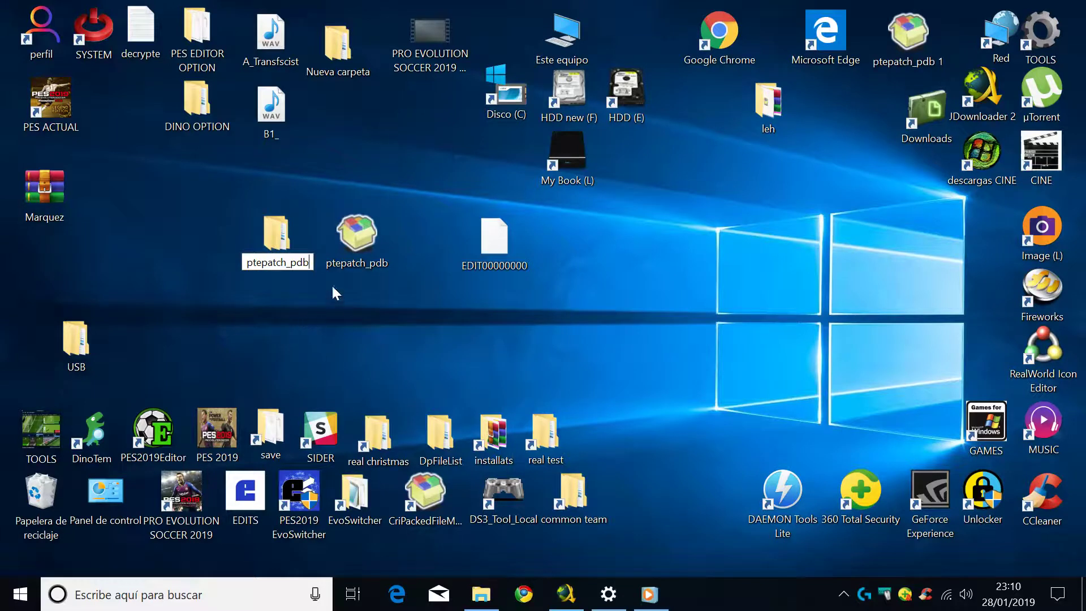
- Rename the desktop's ptepatch_pdb CPK file as "ptepatch_pdb 2"
click(355, 264)
click(373, 265)
key(End)
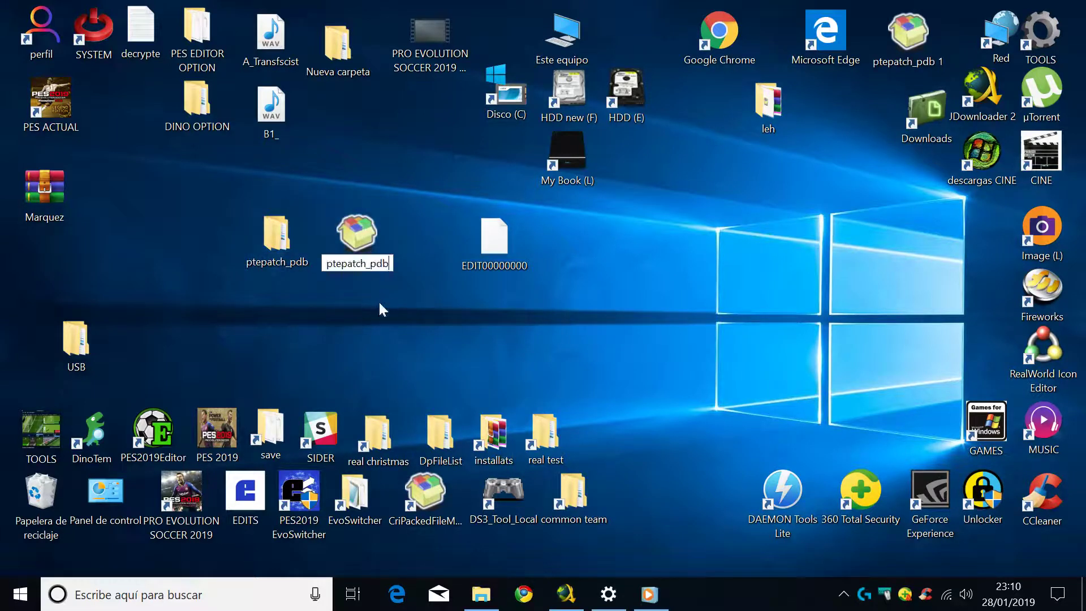
text(2)
key(Return)
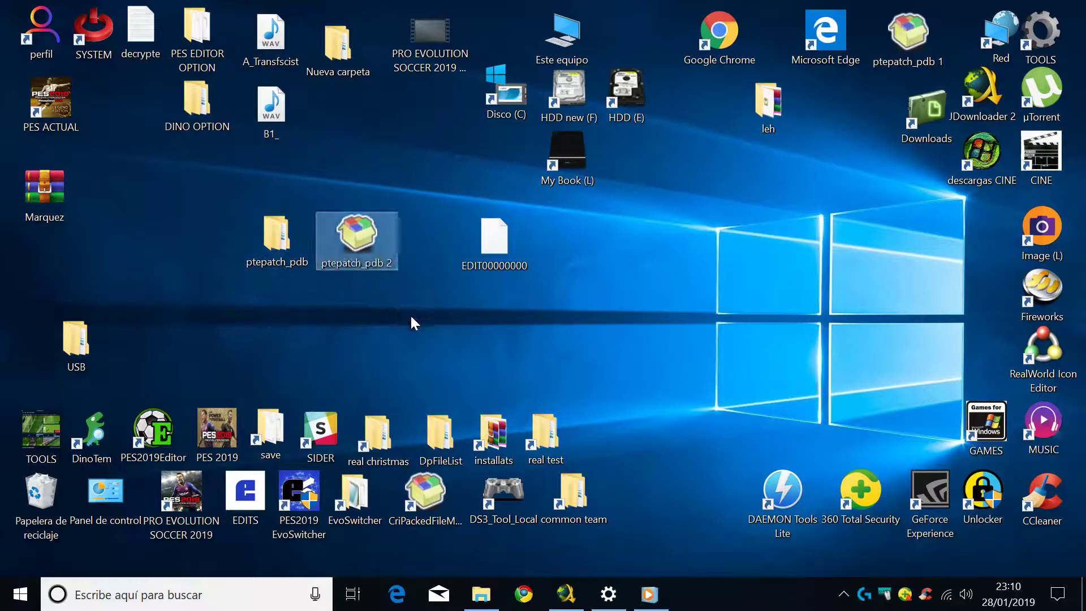
click(396, 300)
- Move the ptepatch_pdb folder away from the CPK and open its common/character0/model/character/appearance subfolder
drag(277, 240, 245, 249)
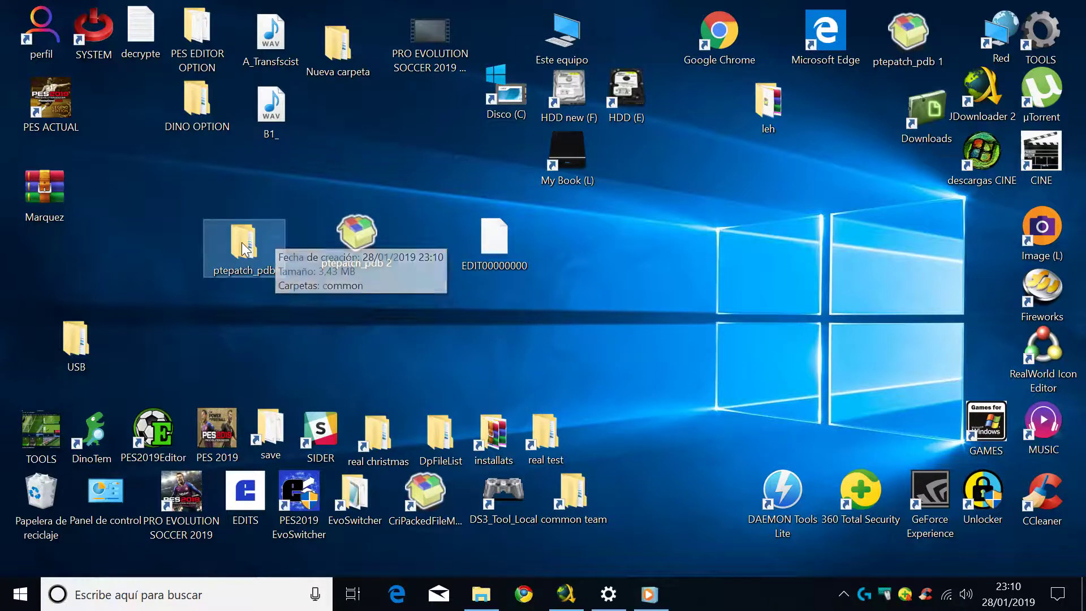
double_click(245, 249)
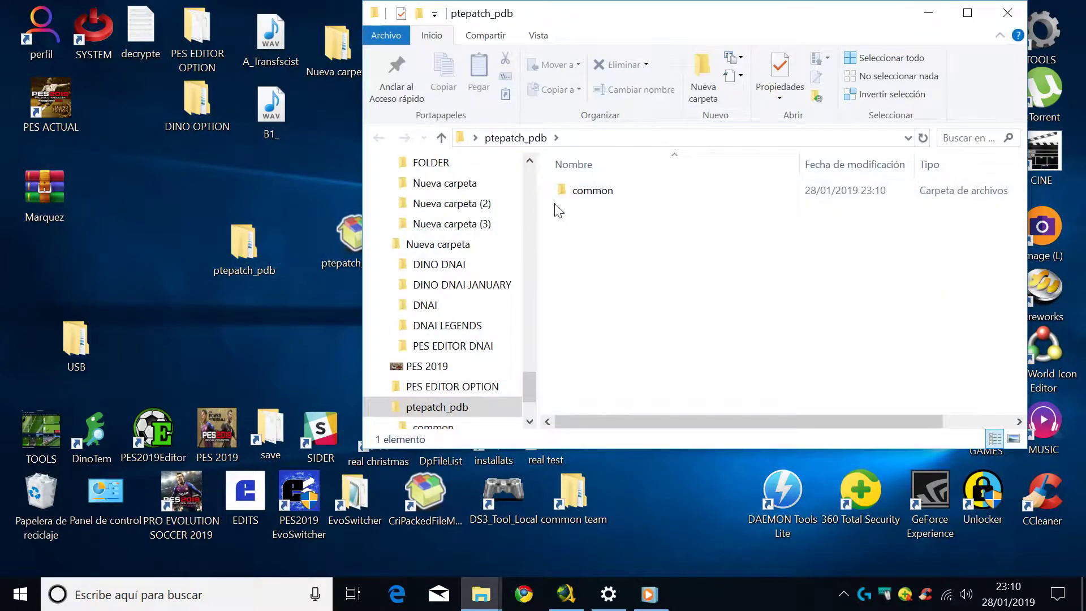
double_click(588, 190)
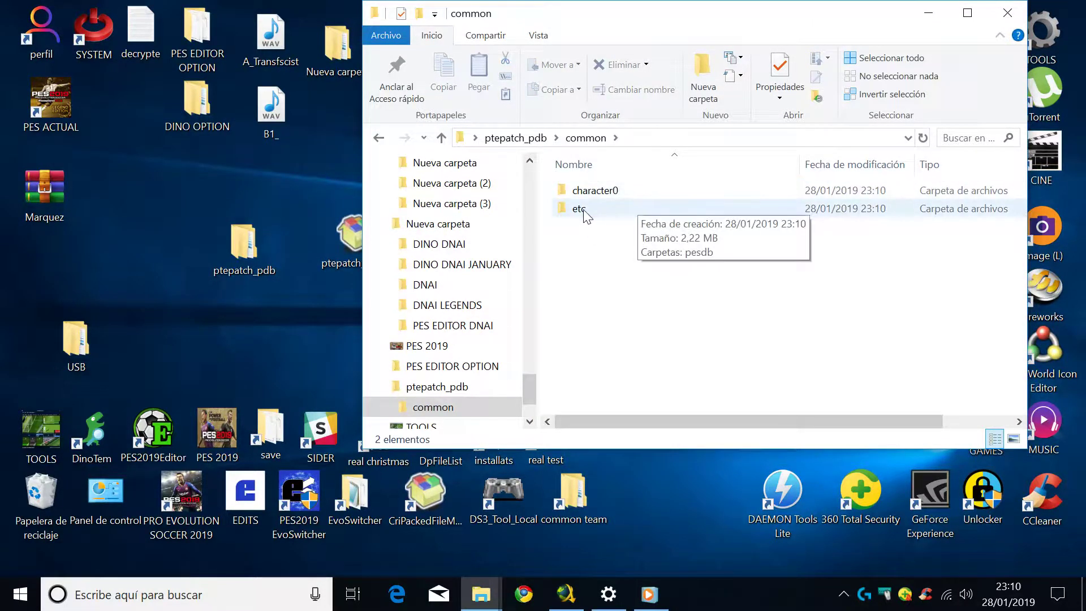
double_click(605, 192)
double_click(606, 190)
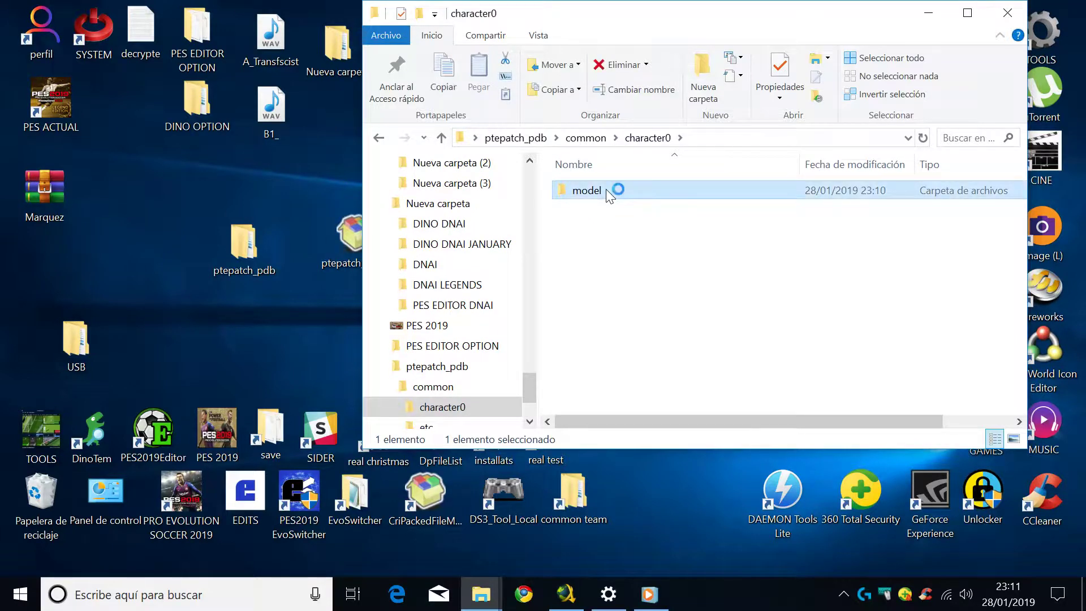
double_click(605, 190)
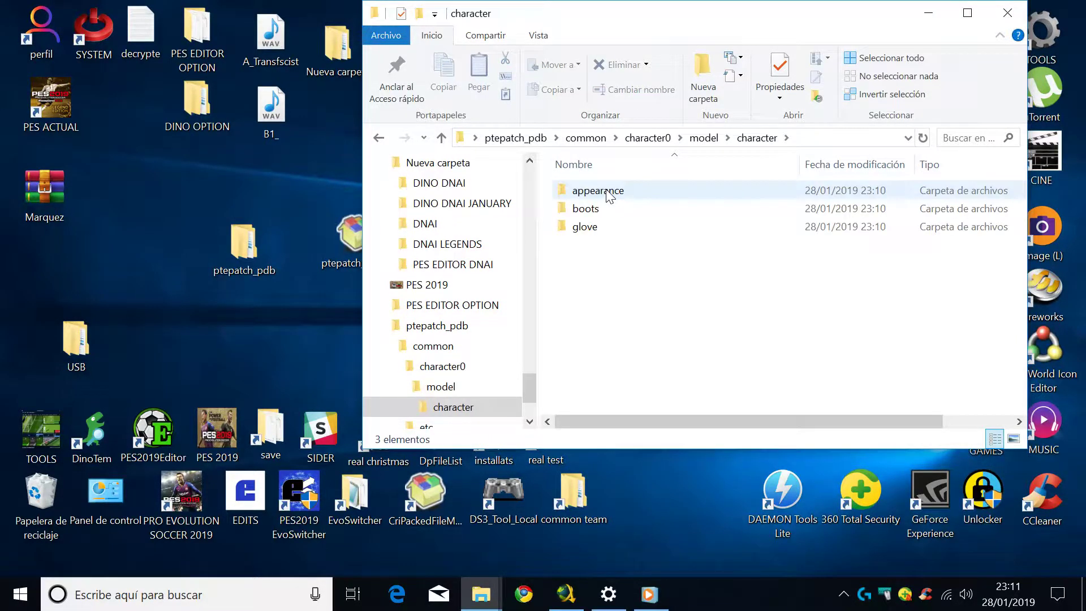
double_click(607, 191)
- Copy the PlayerAppearance BIN file to the desktop, close the folder and place the copy beside EDIT00000000
right_click(608, 195)
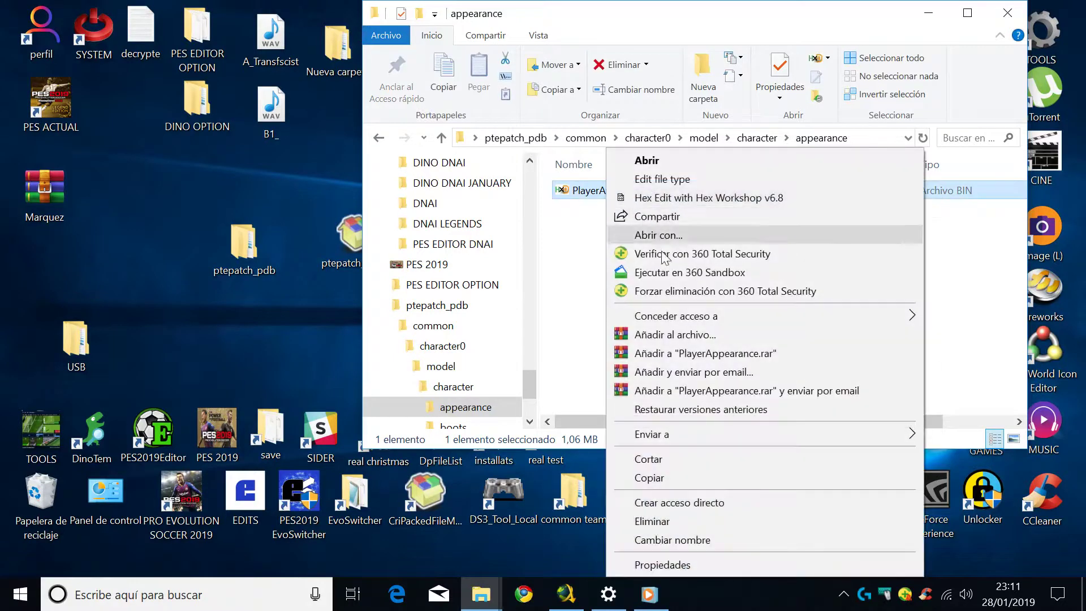
click(650, 478)
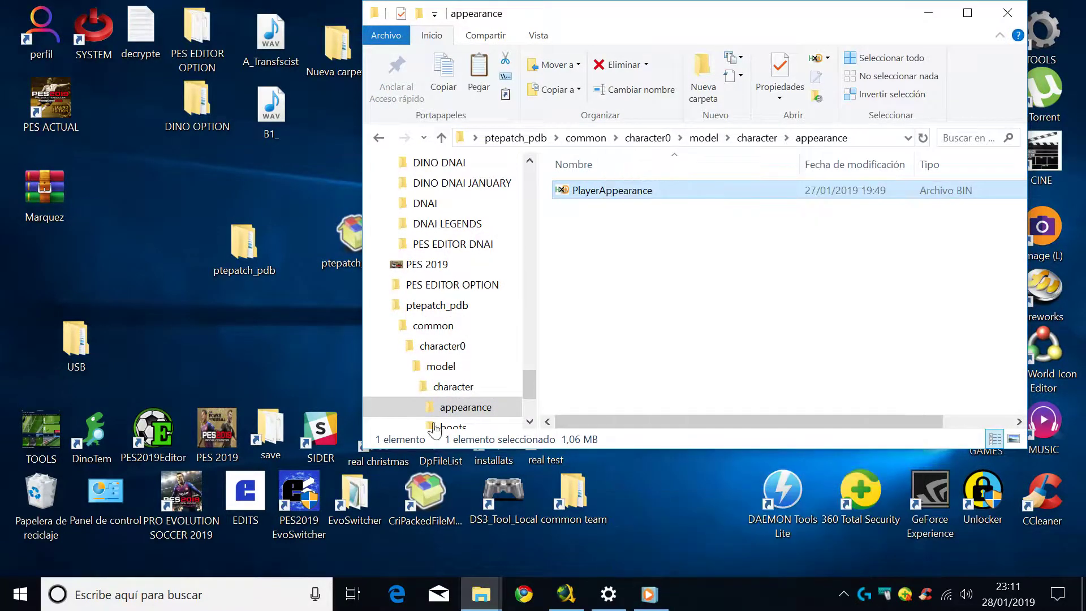
right_click(174, 330)
click(225, 407)
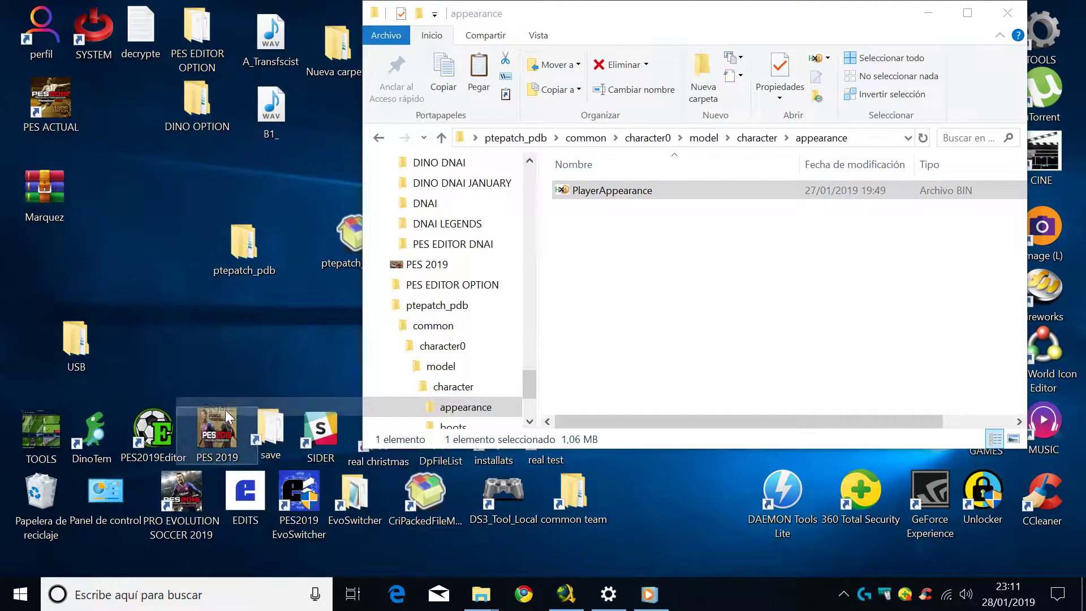
drag(187, 269, 182, 326)
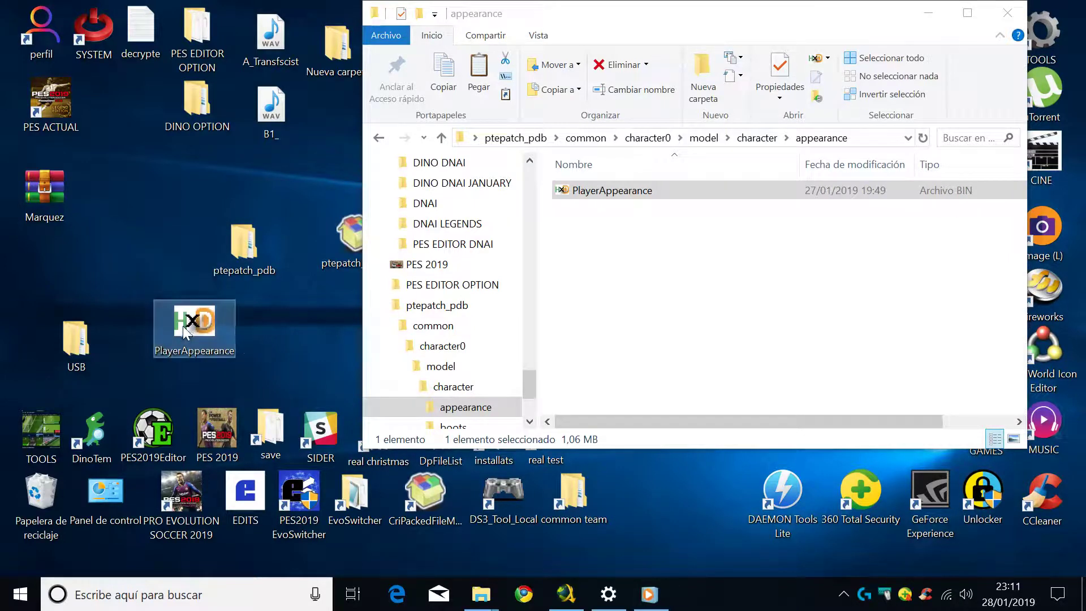
click(991, 22)
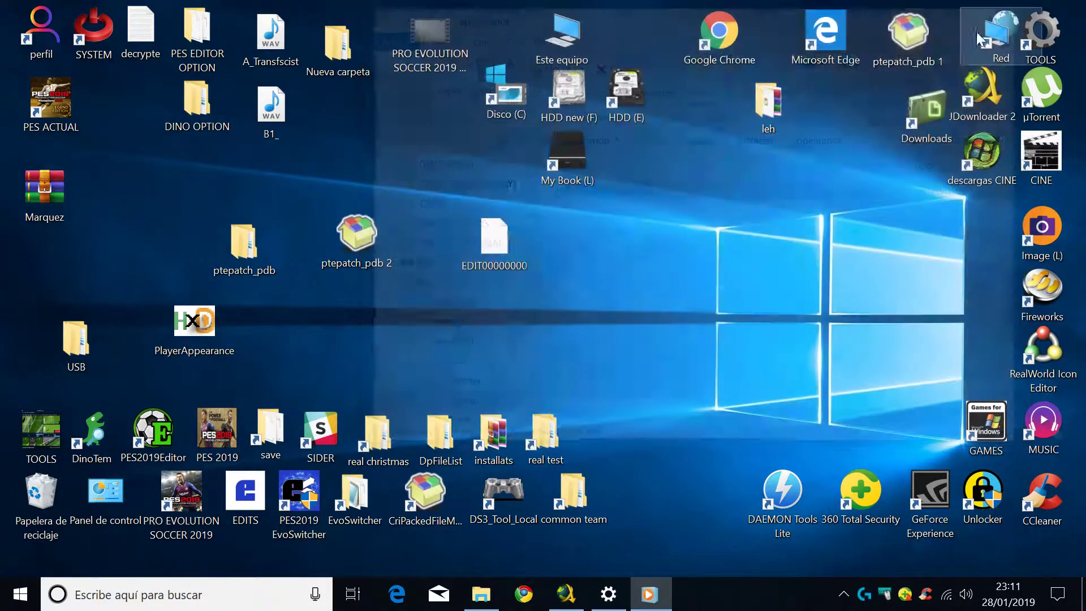
drag(211, 329, 620, 248)
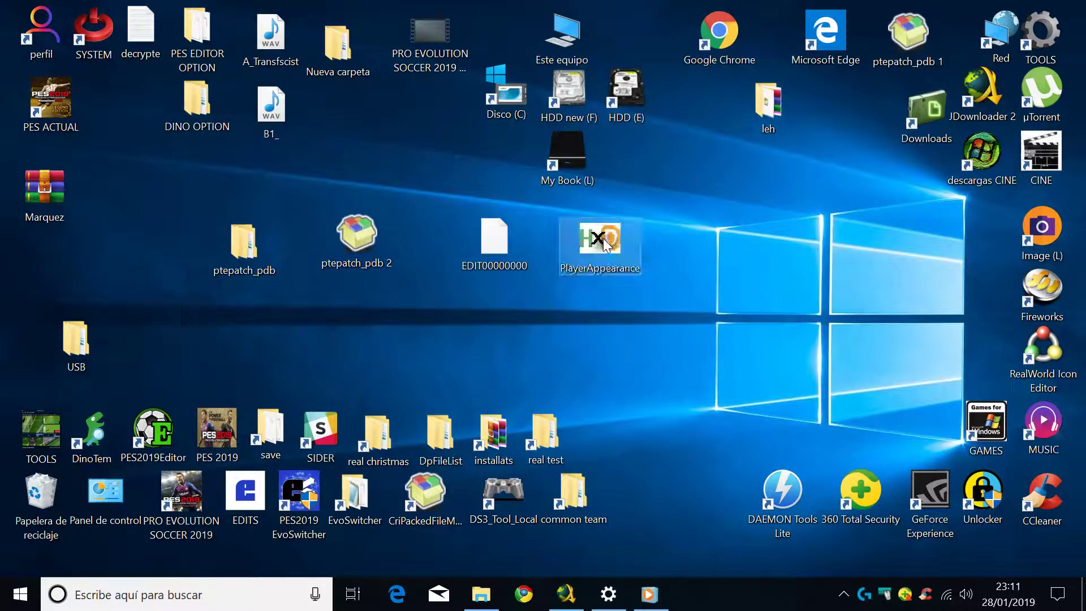
- Open the common/etc/pesdb subfolder of the desktop's ptepatch_pdb folder and find the Player BIN file
double_click(240, 262)
double_click(598, 195)
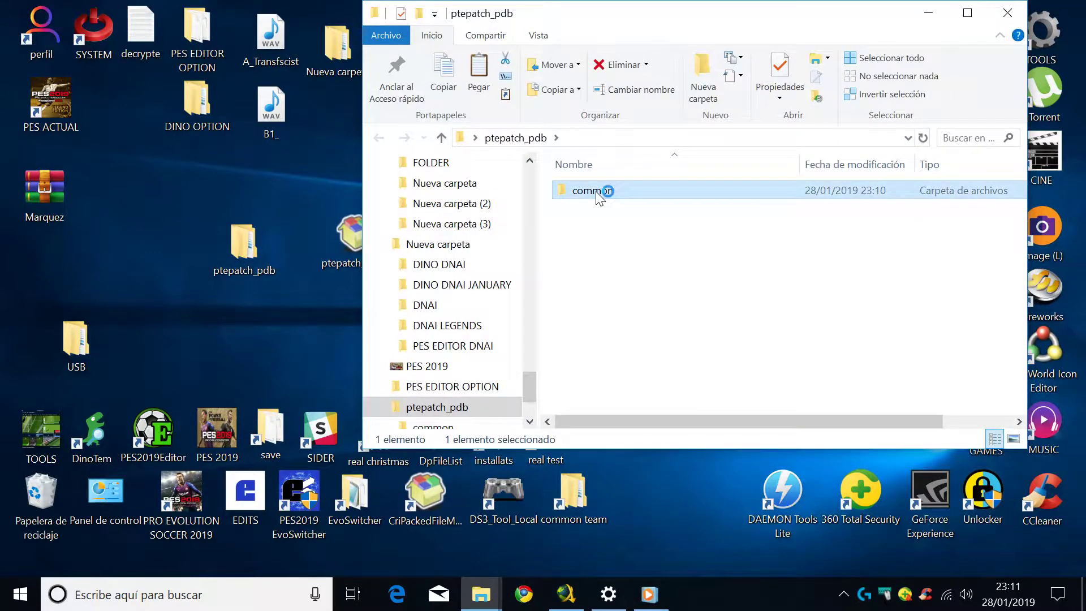
double_click(598, 209)
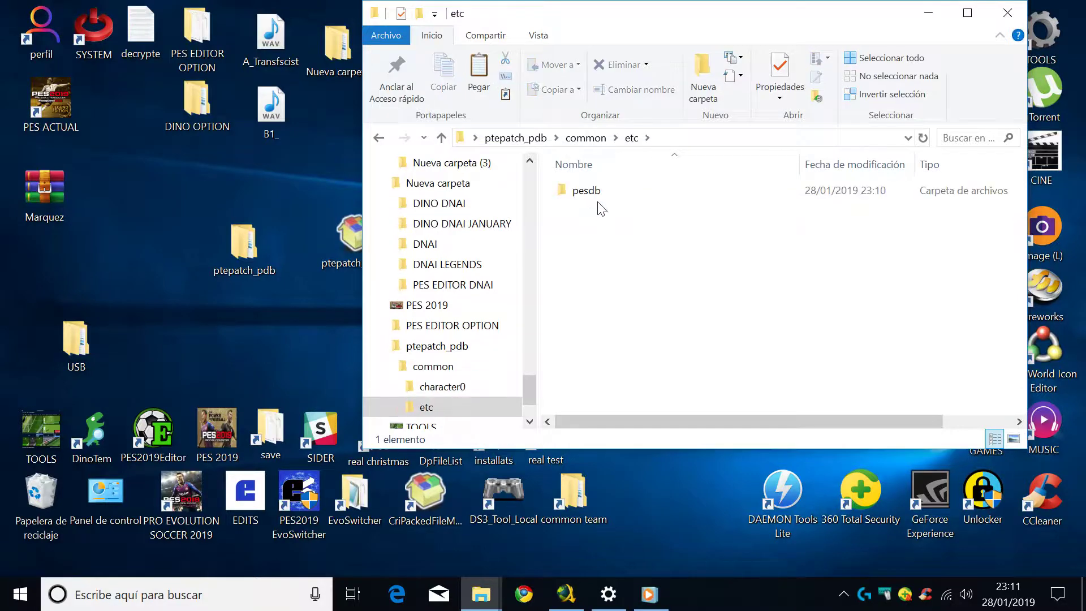
double_click(601, 193)
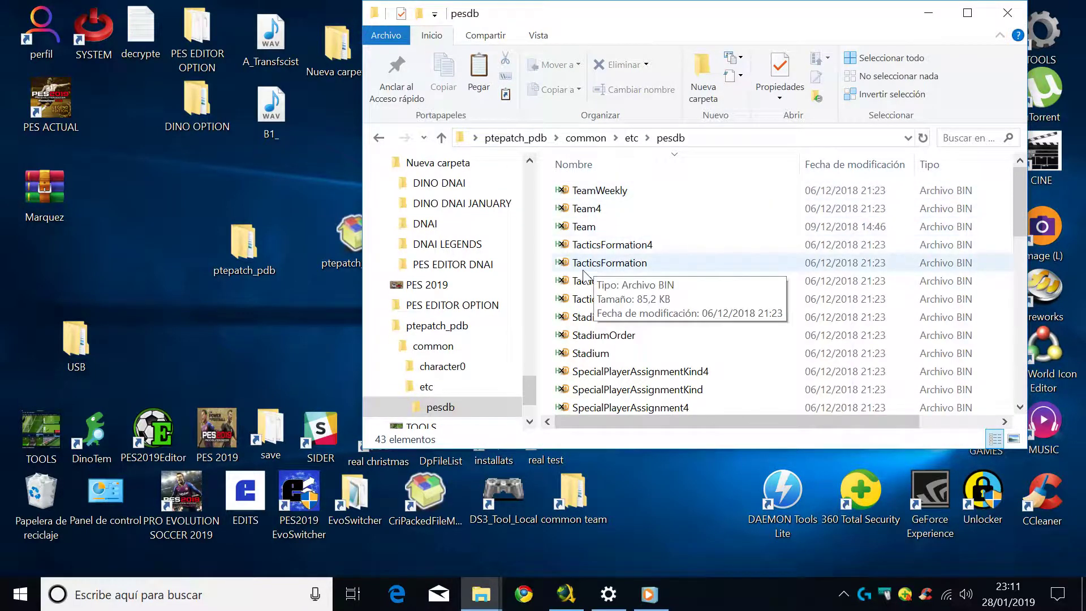
scroll(584, 277, down, 4)
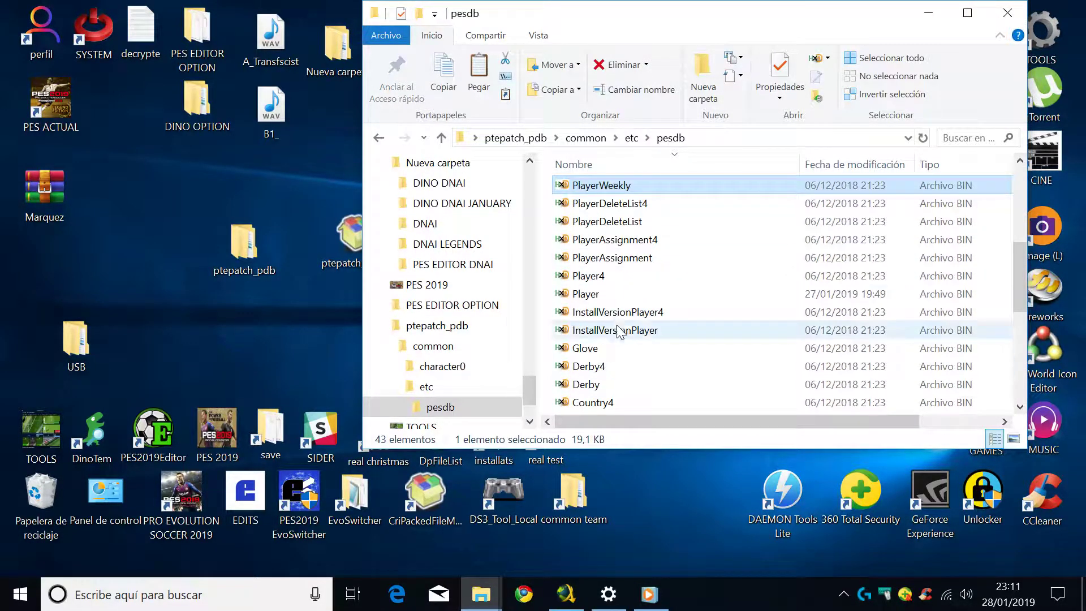
- Copy the Player BIN file from the pesdb folder to the desktop
click(582, 294)
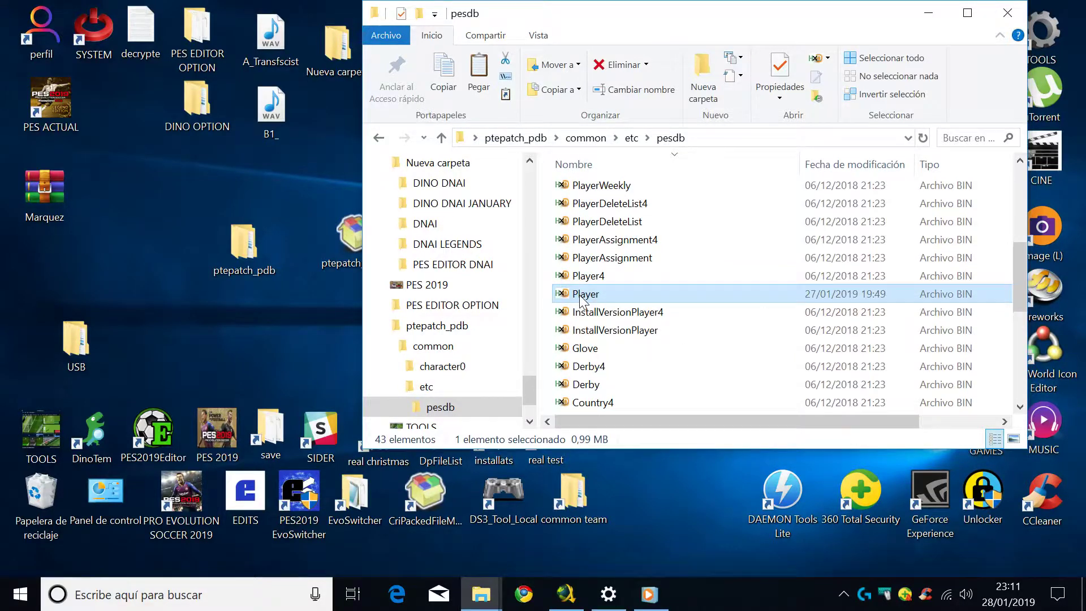
right_click(581, 297)
click(617, 478)
right_click(211, 345)
click(256, 427)
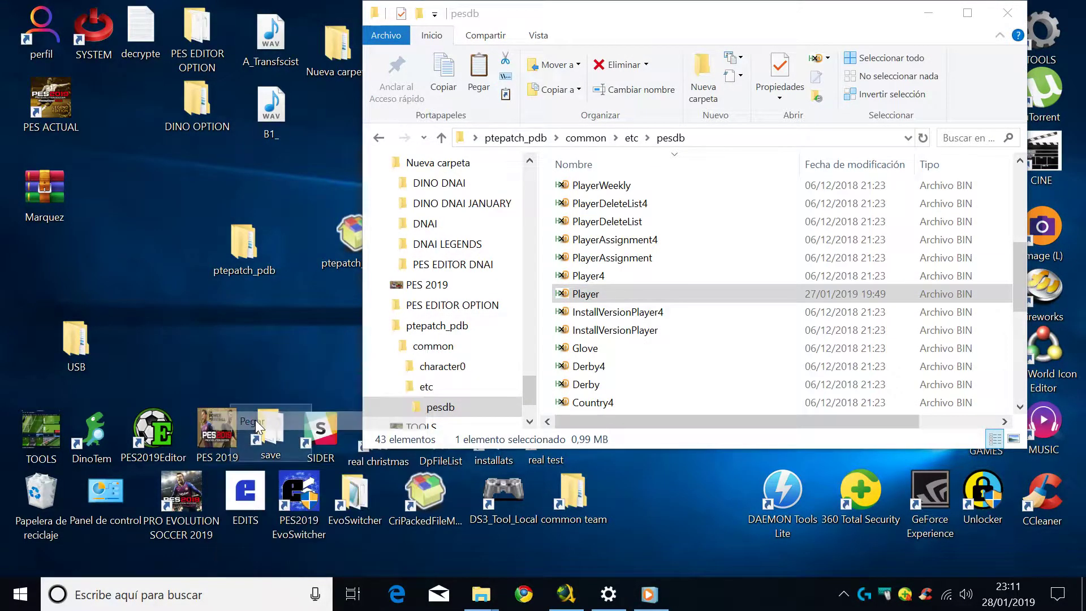
- Close the pesdb folder and place the desktop copy of Player directly below PlayerAppearance
drag(205, 288, 255, 343)
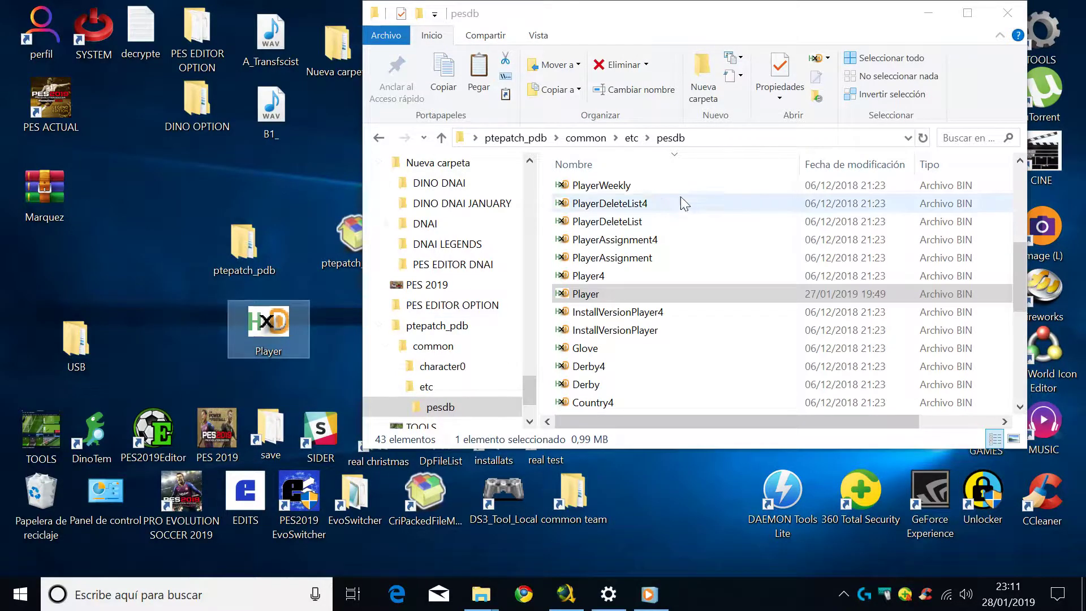
click(1007, 13)
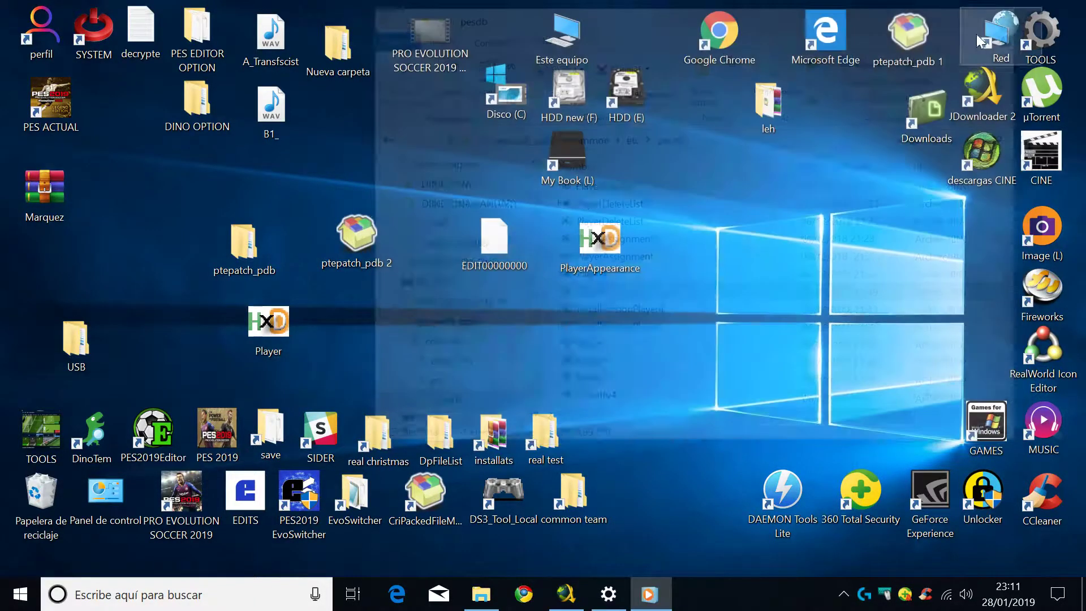
drag(277, 318, 616, 308)
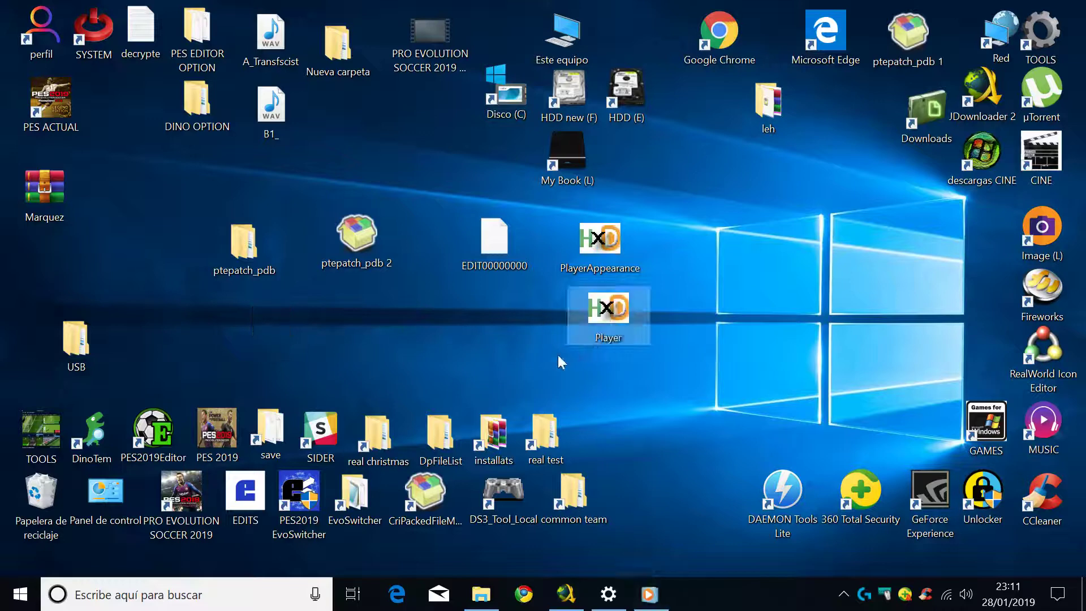
click(440, 400)
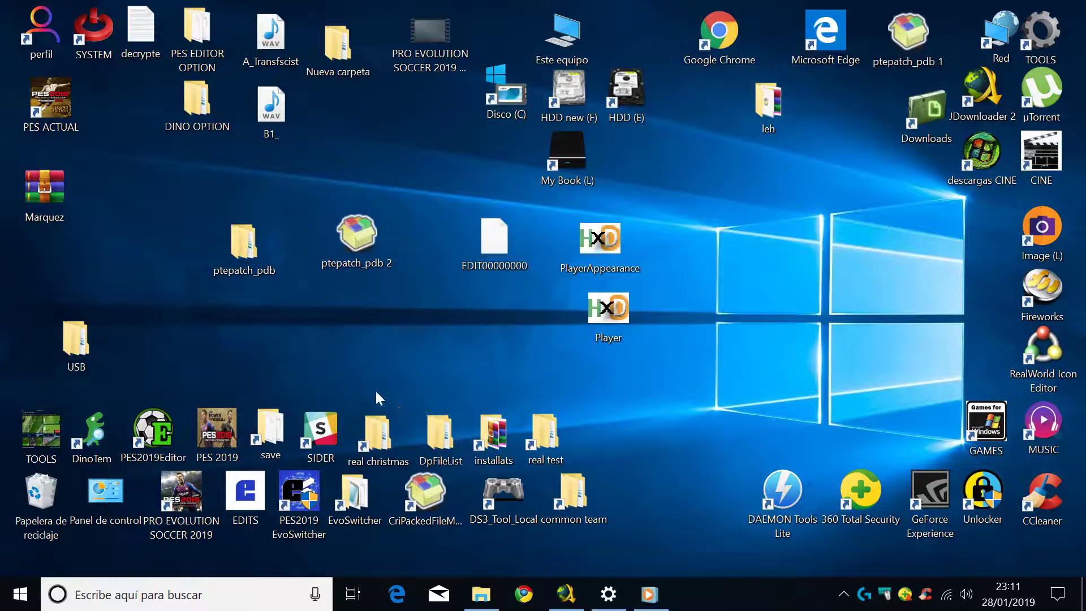
- Reopen the common/etc/pesdb subfolder of ptepatch_pdb, keeping its window clear of the desktop's PlayerAppearance file
double_click(235, 263)
drag(668, 20, 202, 51)
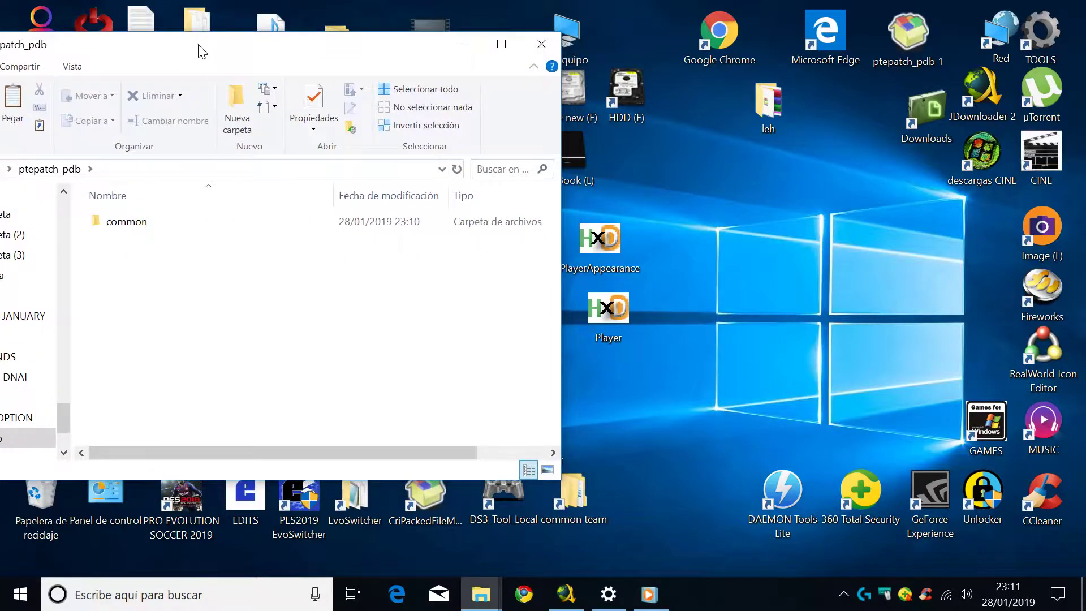
double_click(115, 223)
double_click(115, 244)
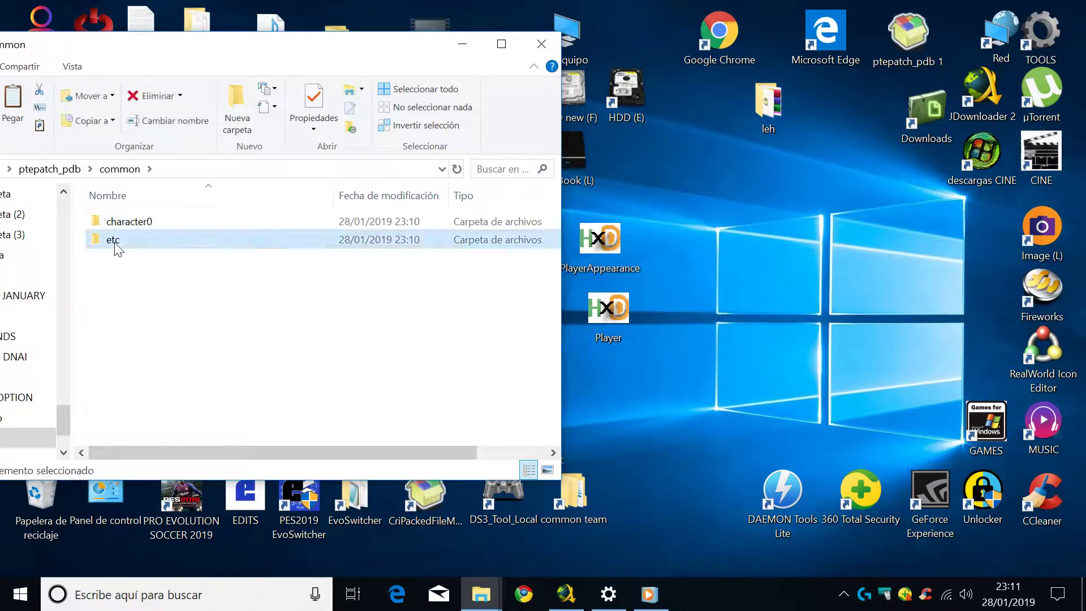
double_click(120, 226)
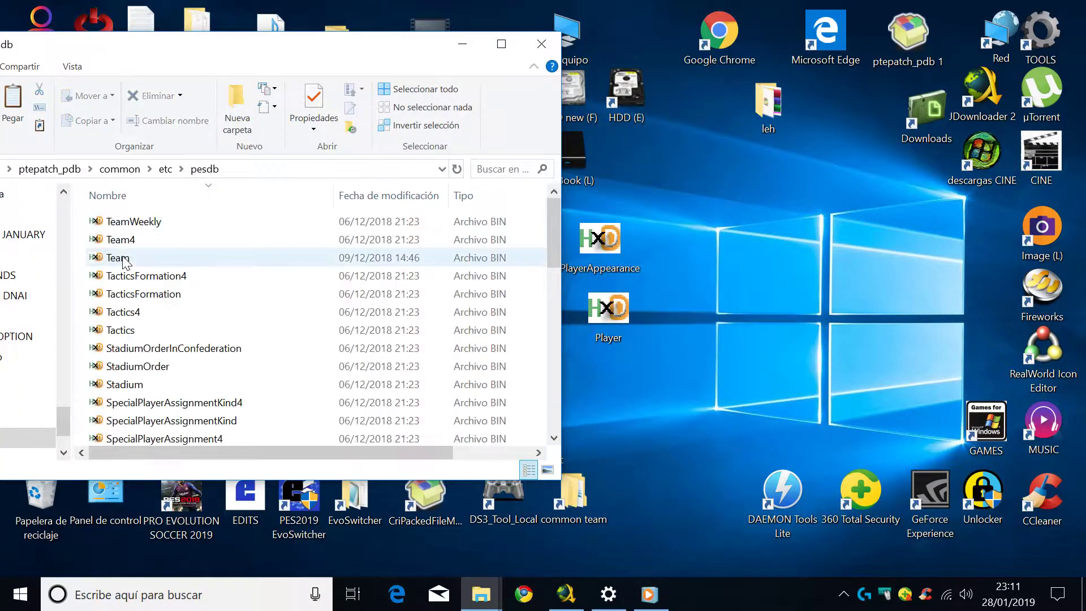
- Copy the desktop's PlayerAppearance file into the pesdb folder, check that it is listed and close the folder
click(605, 244)
right_click(605, 245)
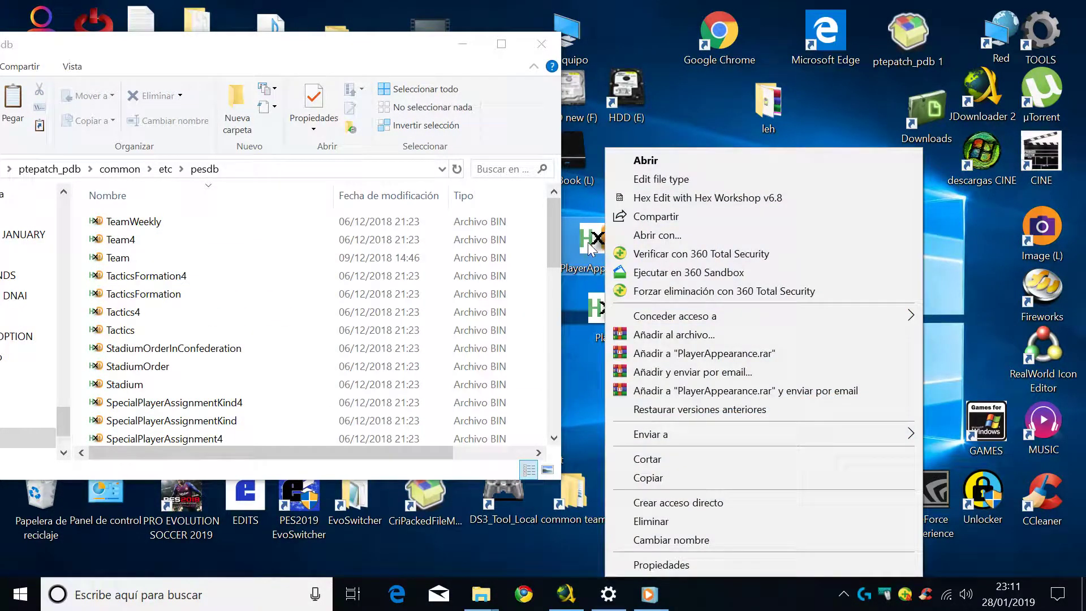
click(650, 478)
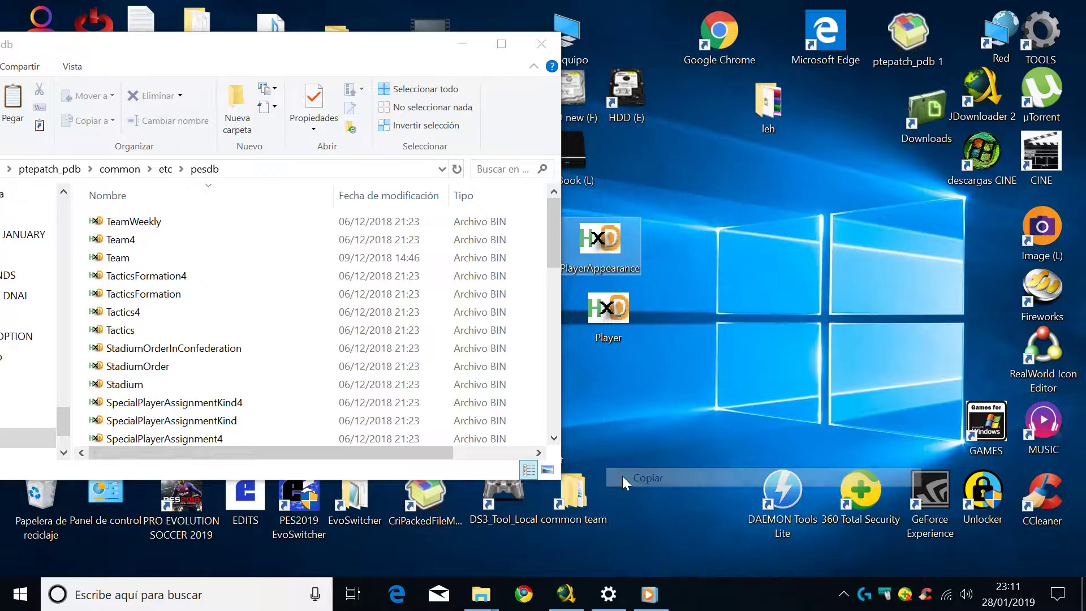
right_click(78, 349)
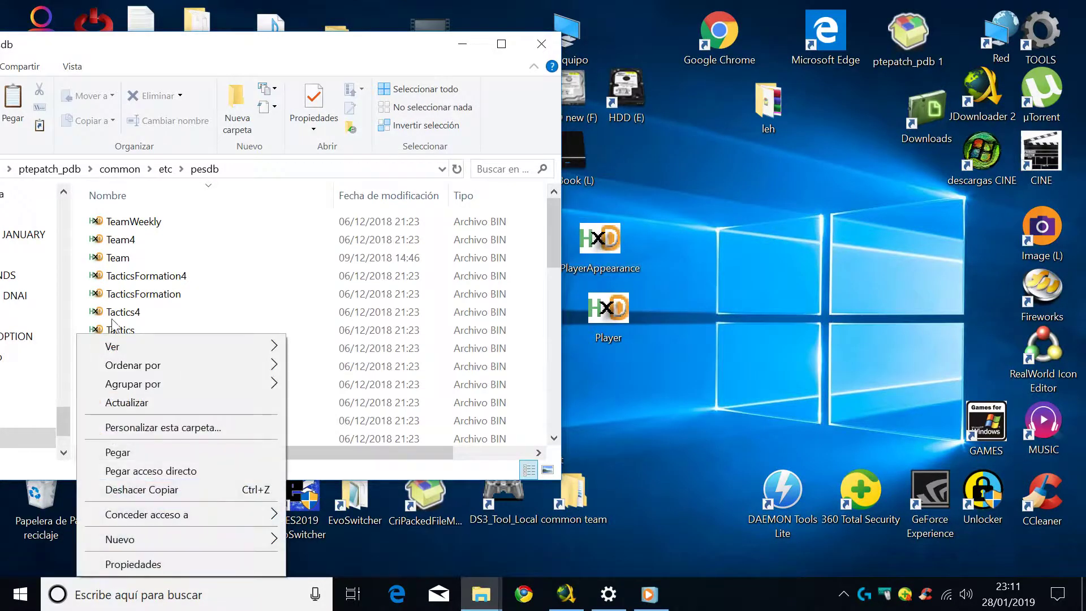
click(116, 453)
scroll(215, 413, down, 10)
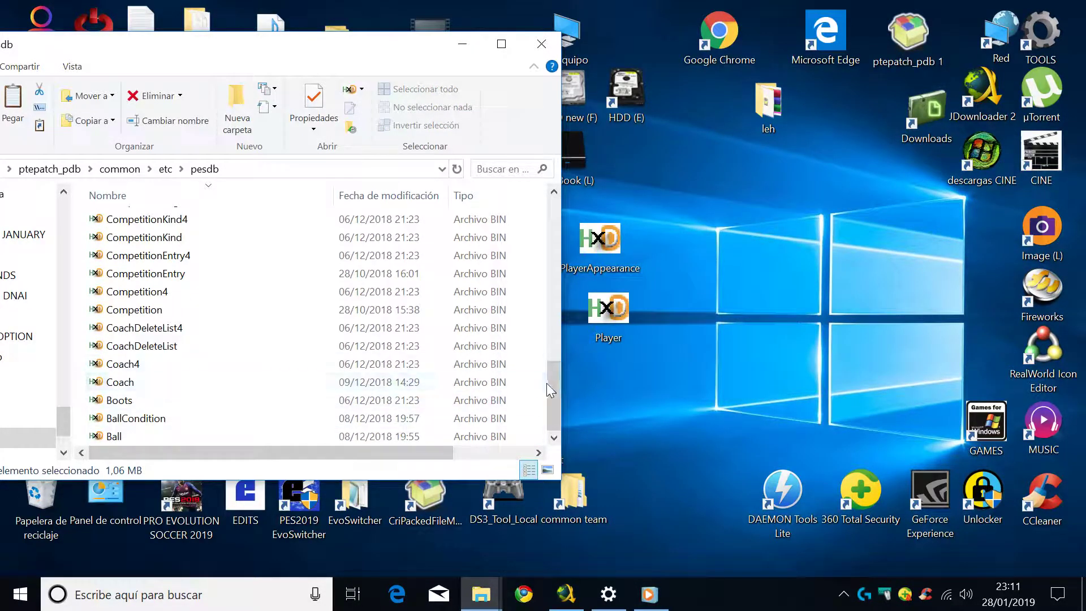
scroll(548, 398, up, 6)
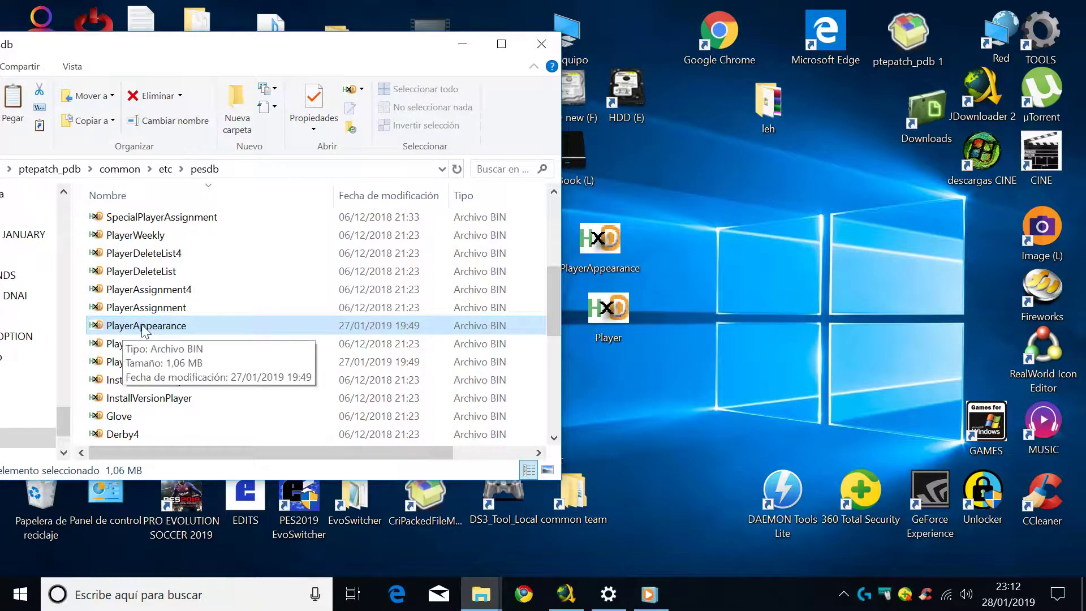
click(537, 46)
- Create a new folder on the desktop and name it FOLDER
right_click(748, 267)
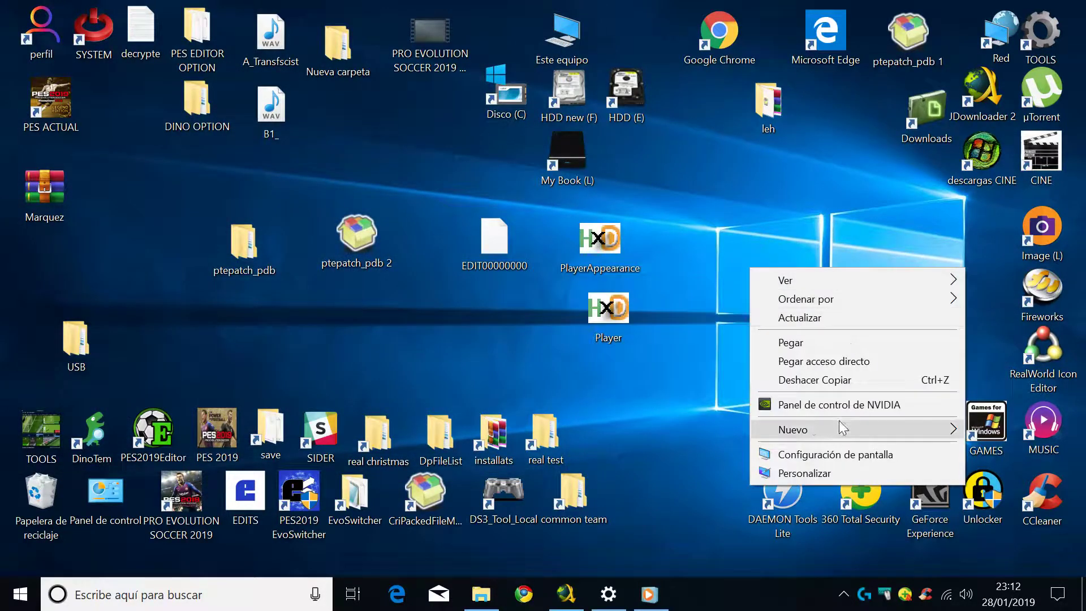
mouse_move(839, 425)
click(511, 195)
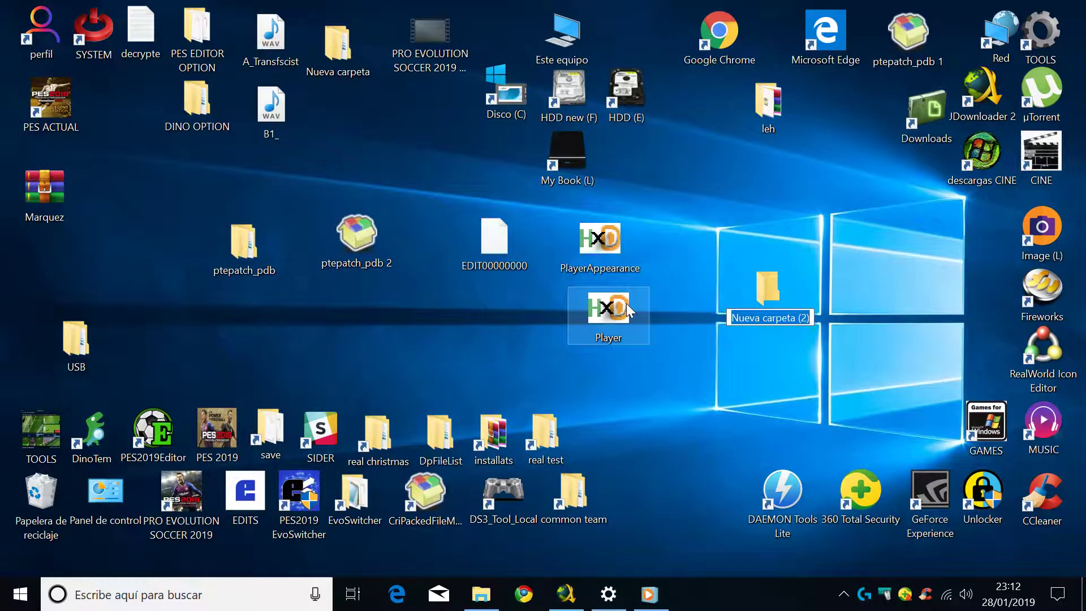
text(FOLDER)
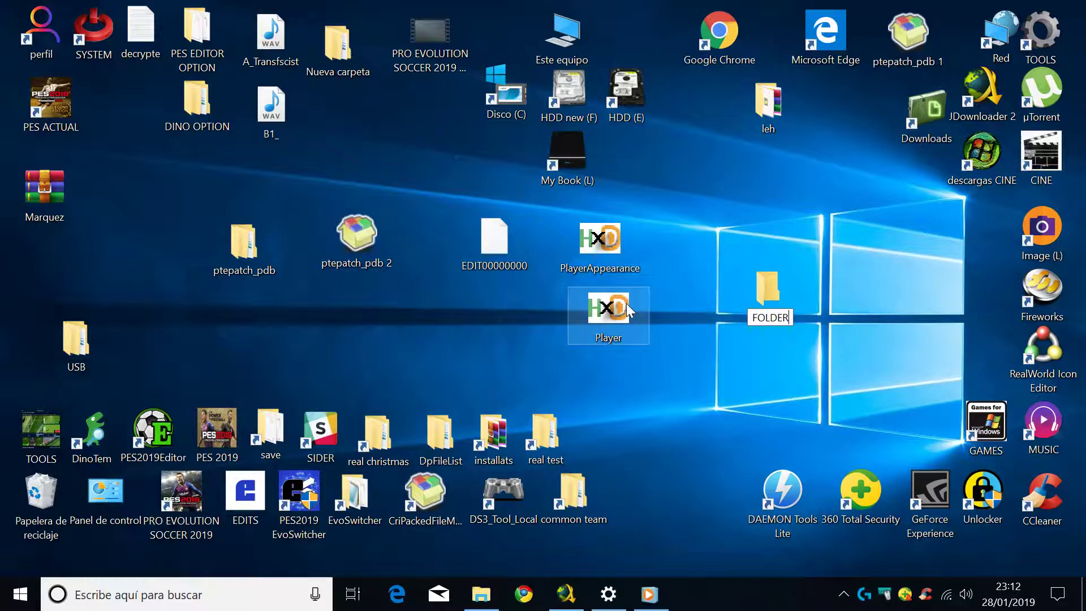
key(Return)
- Move the PlayerAppearance, Player and EDIT00000000 files from the desktop into FOLDER
drag(601, 243, 703, 319)
drag(606, 310, 768, 300)
drag(518, 249, 610, 279)
- Arrange FOLDER and the ptepatch_pdb folder side by side on the desktop, with ptepatch_pdb 2 above them
drag(429, 239, 428, 240)
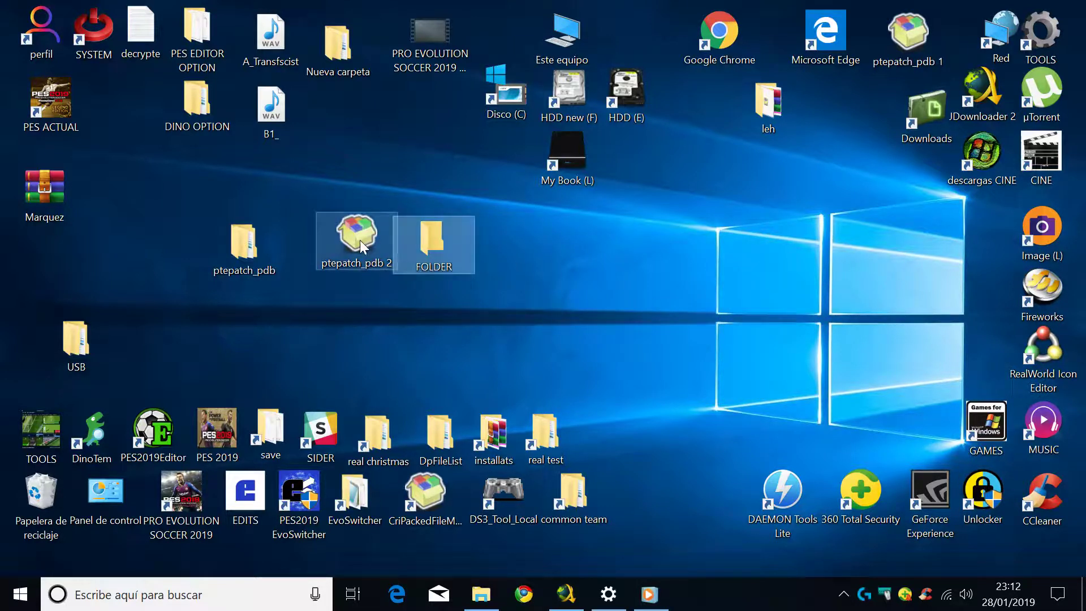
drag(360, 239, 388, 165)
click(236, 261)
drag(236, 262, 360, 258)
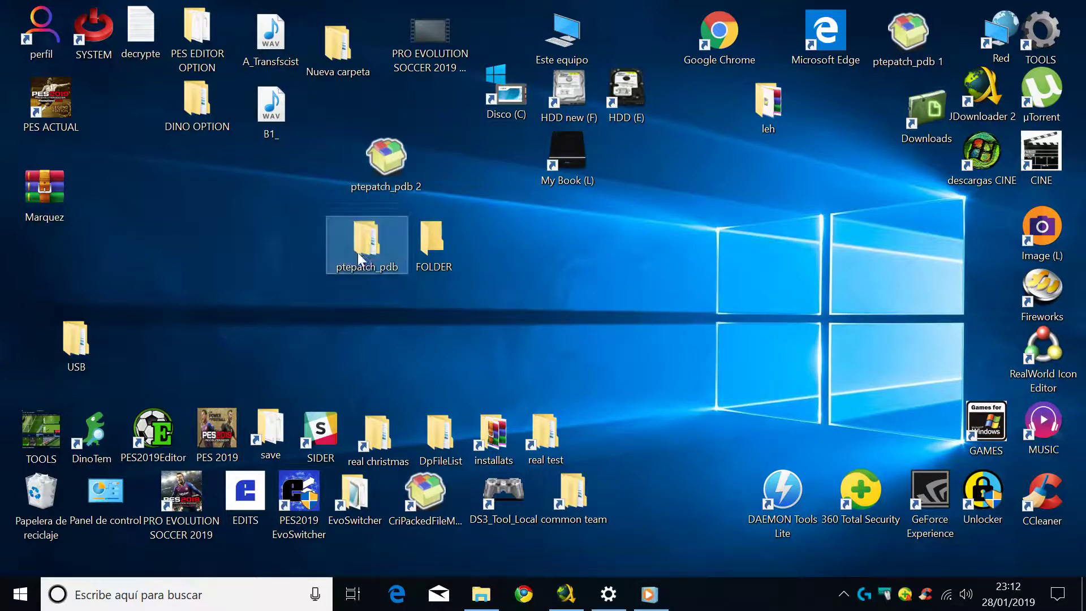
click(435, 321)
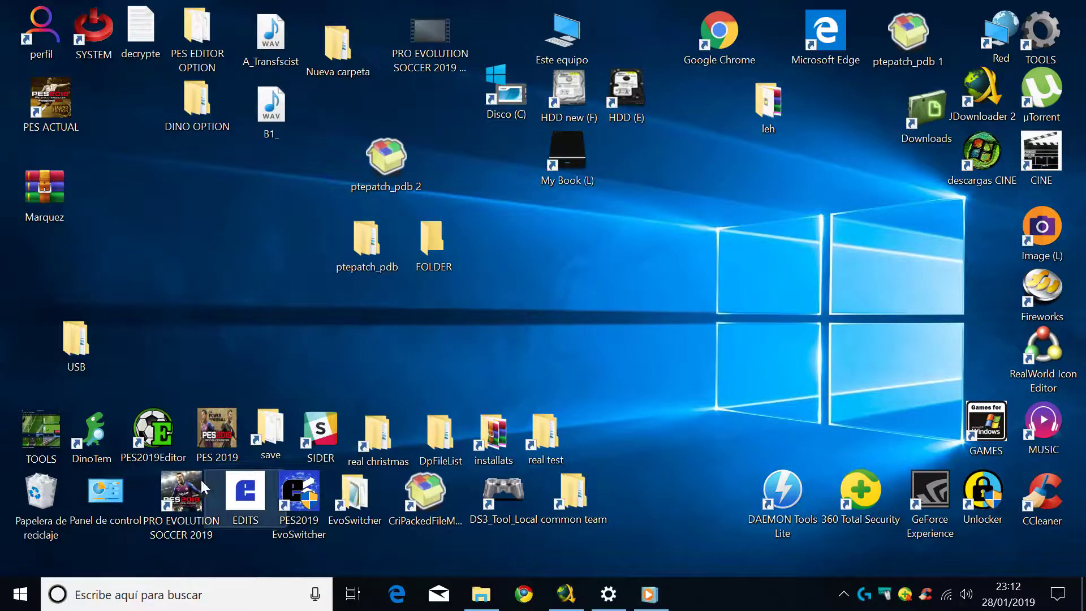
- Start PES2019Editor, check the files inside the desktop's FOLDER, and load EDIT00000000, Player.bin and PlayerAppearance.bin from it
double_click(158, 432)
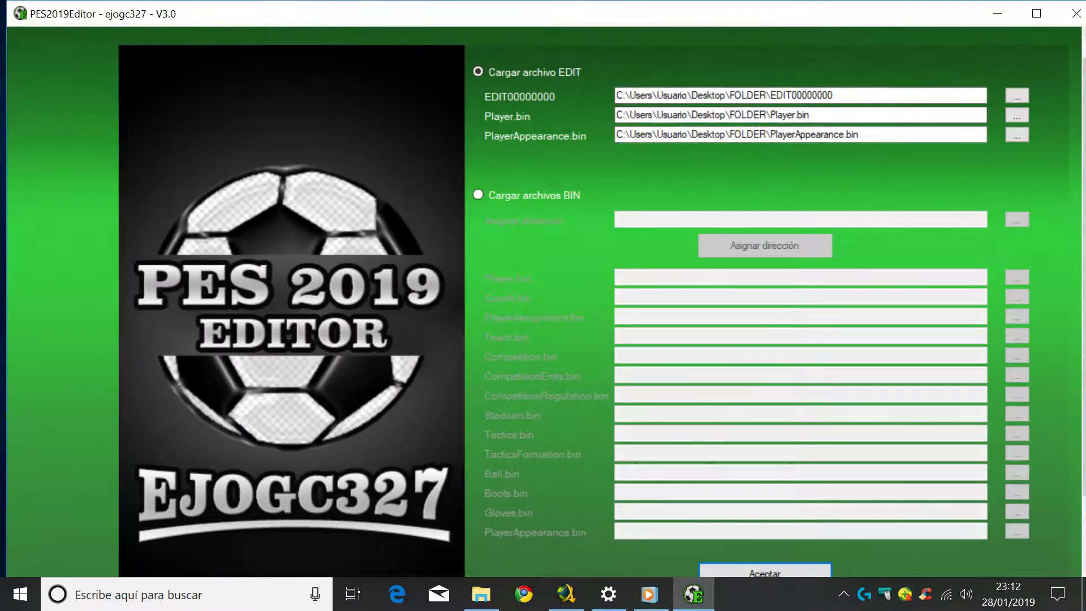
click(995, 14)
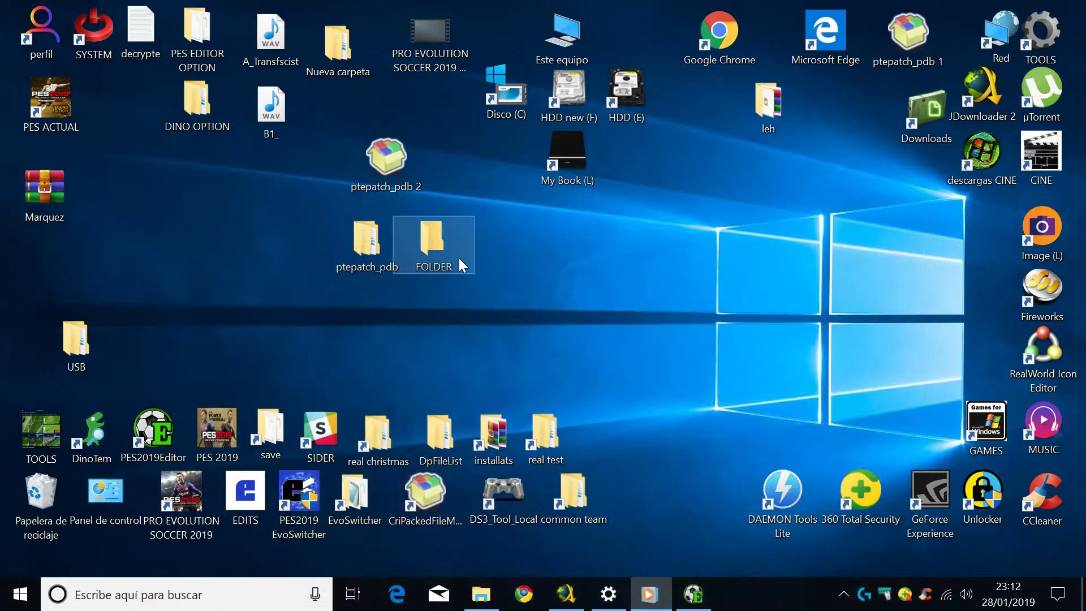
double_click(429, 263)
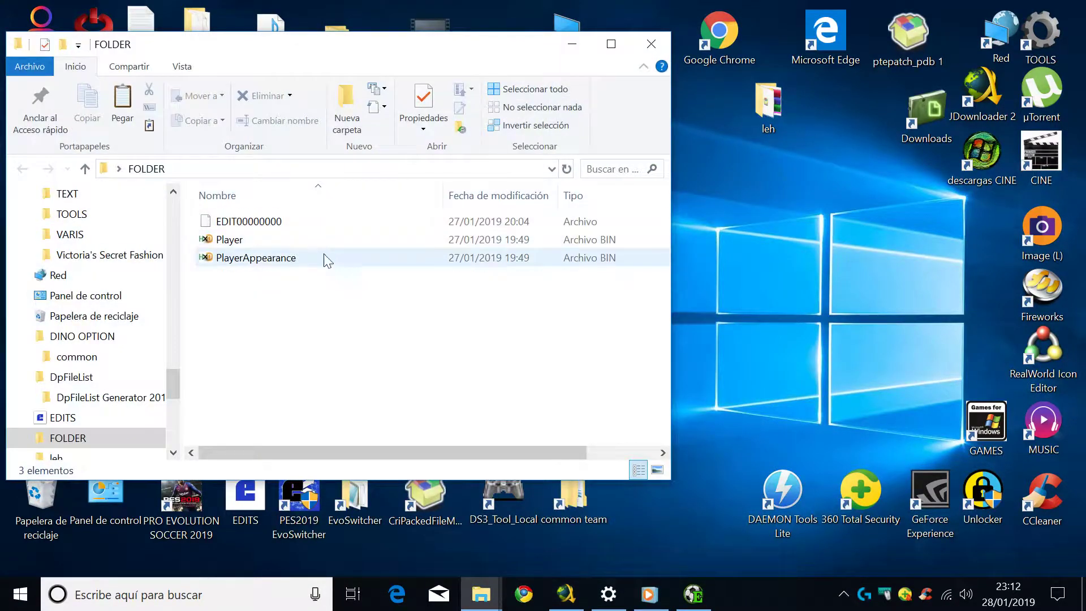
click(651, 44)
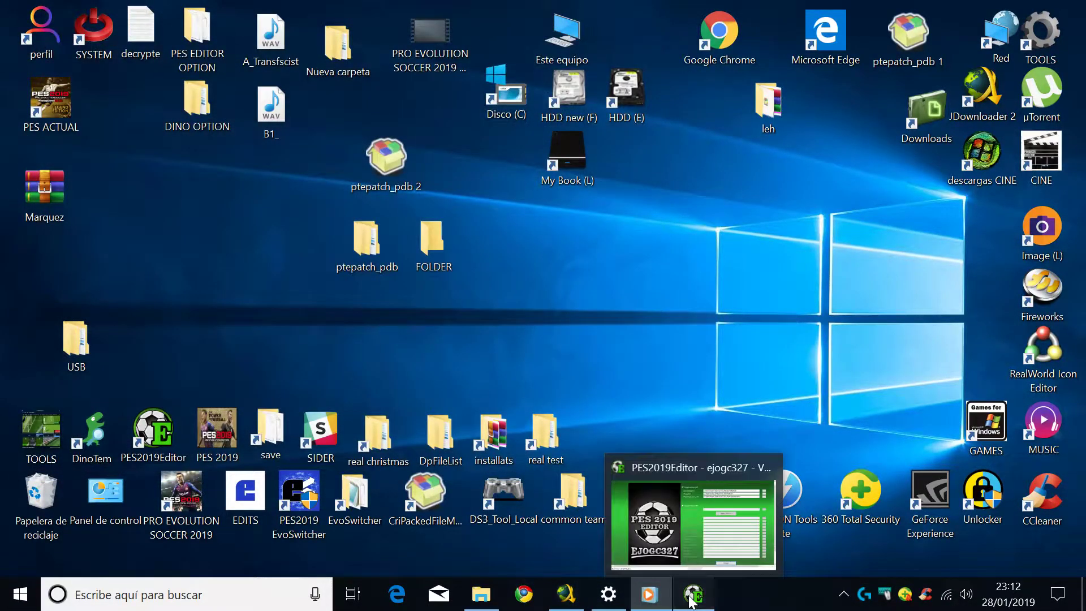
click(694, 594)
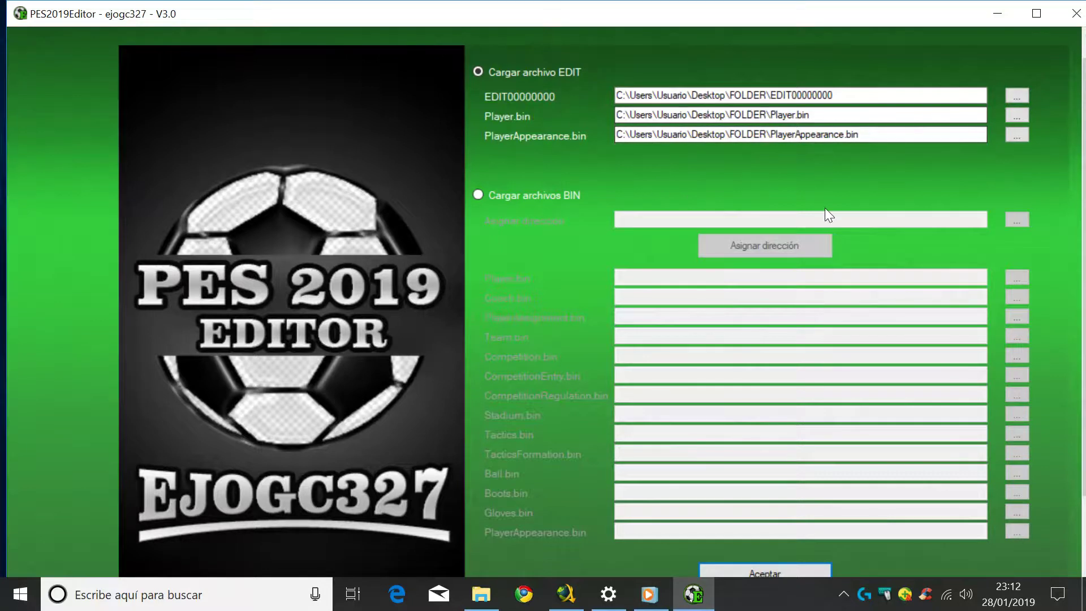
click(761, 571)
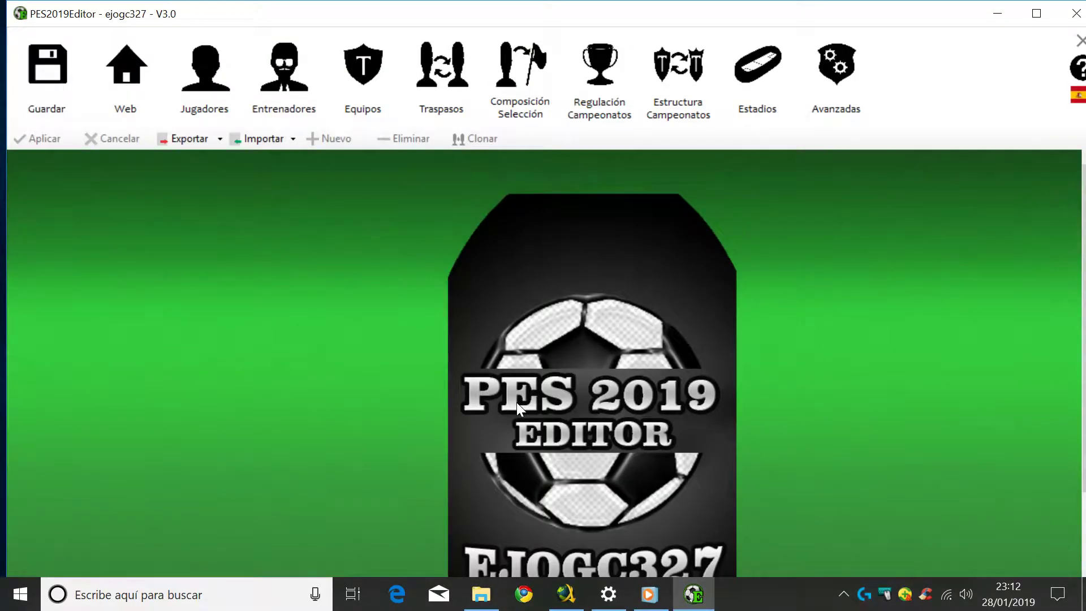
- Search the editor's players for "R. MARQUEZ" and select R. MÁRQUEZ to review his basic data
click(204, 71)
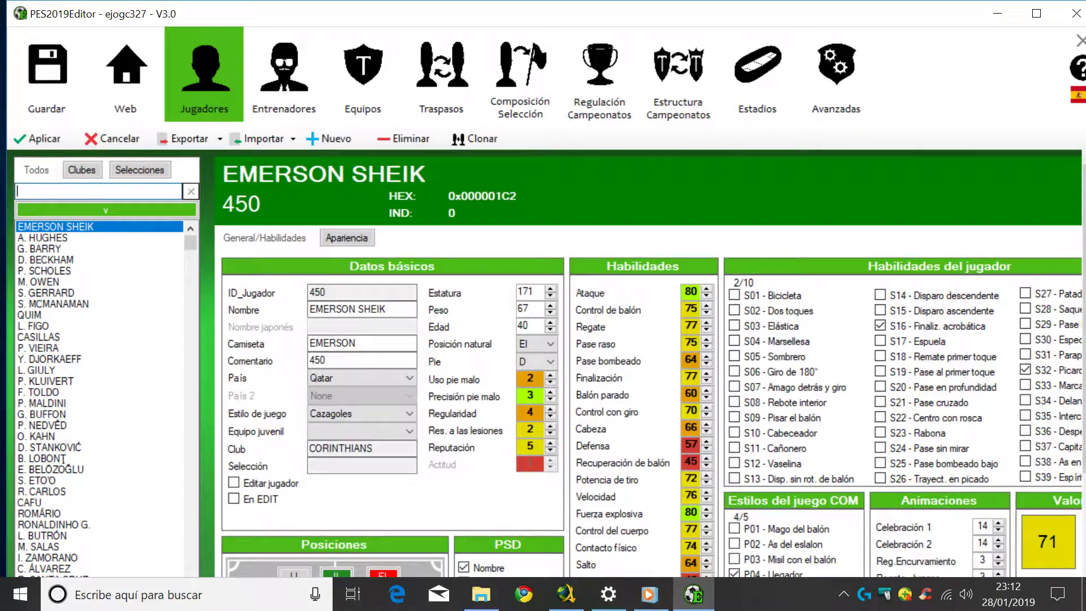
text(R)
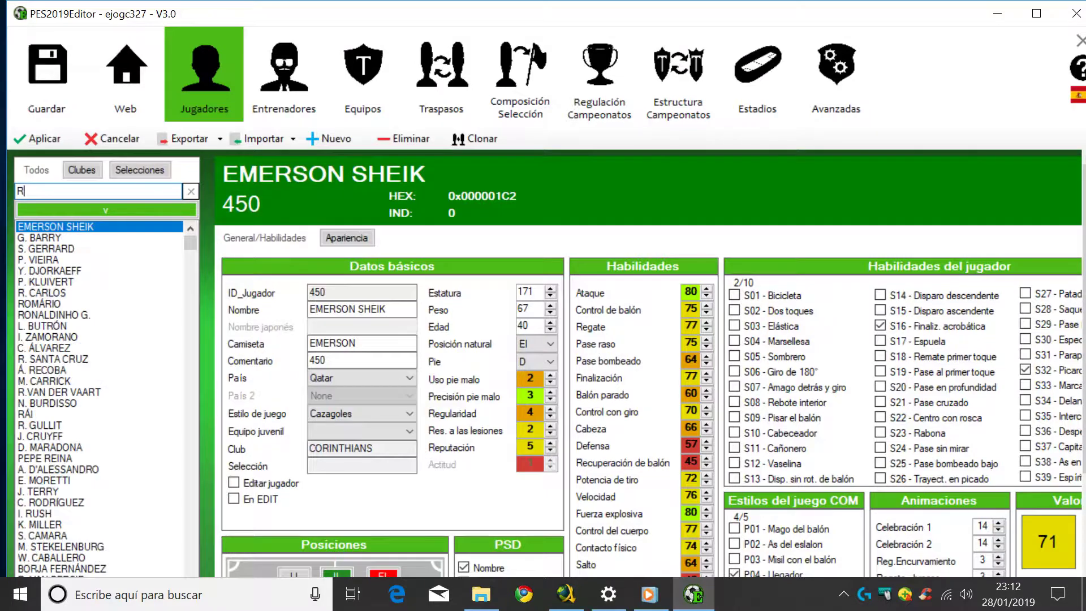
text(. MARQUEZ)
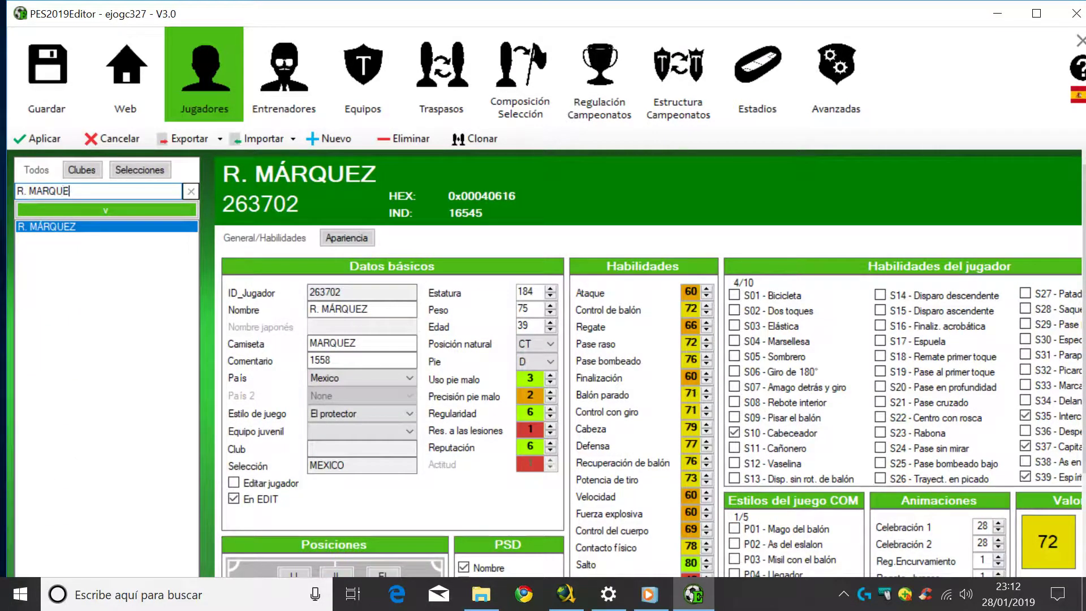
click(53, 226)
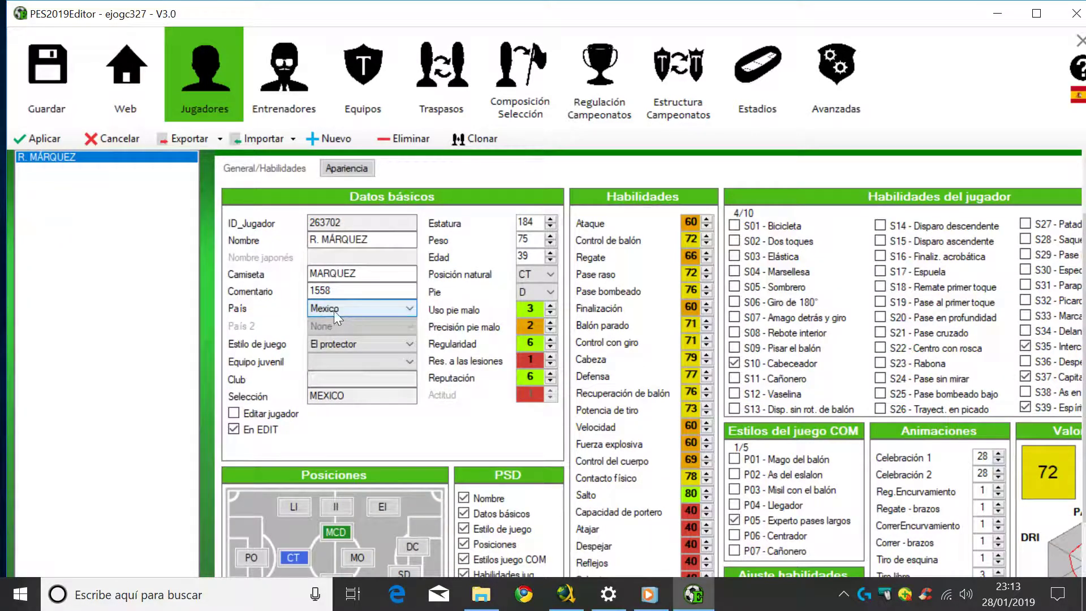
- Select MEXICO among the teams and examine its squad in the formations view
click(364, 77)
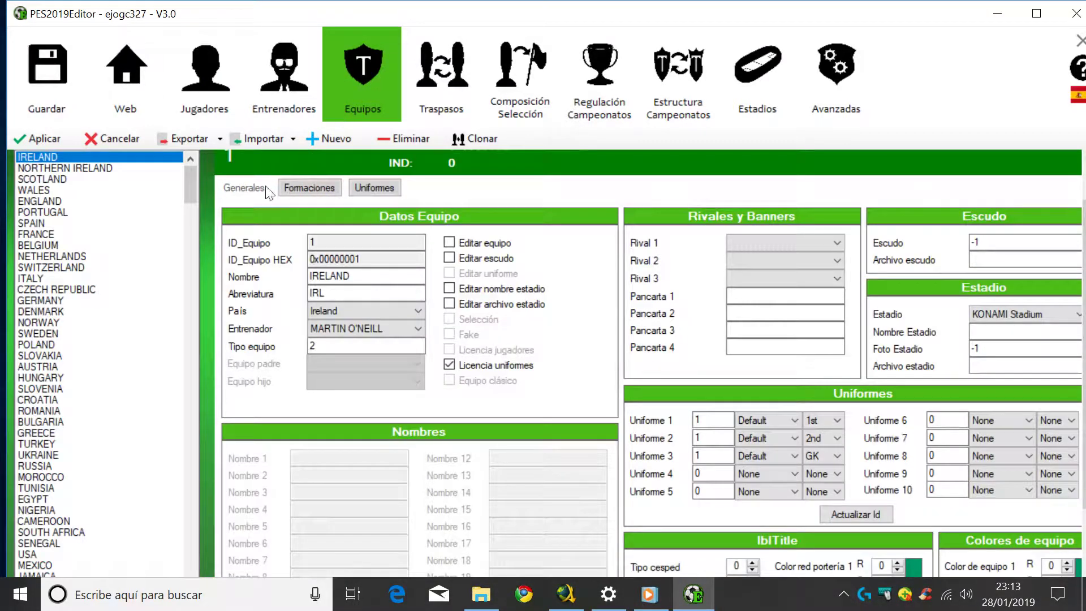
mouse_move(190, 187)
mouse_down()
mouse_move(185, 226)
mouse_move(193, 199)
mouse_up()
click(31, 412)
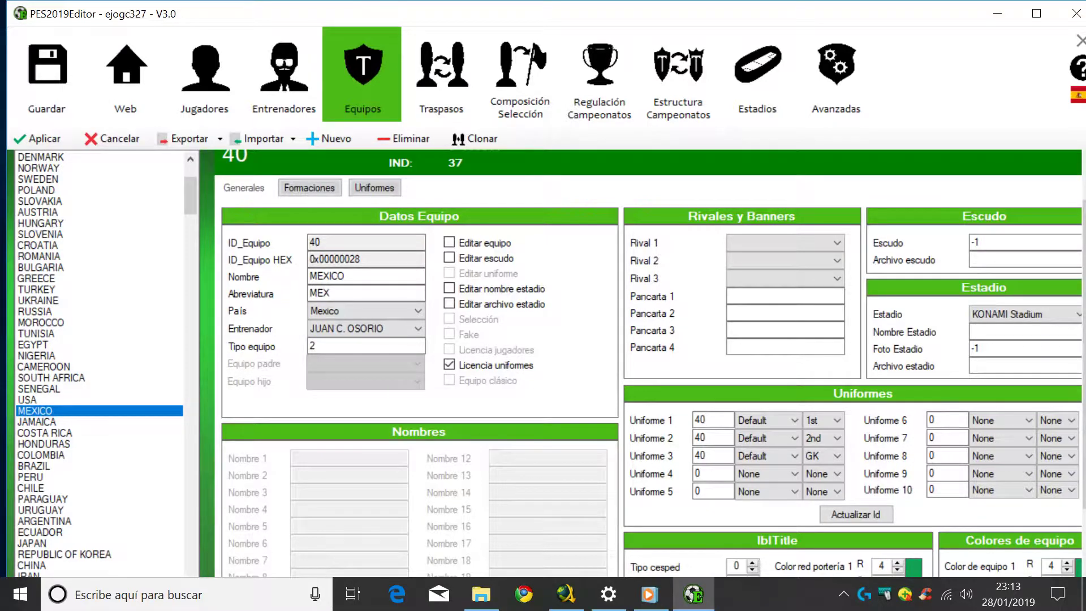
click(308, 186)
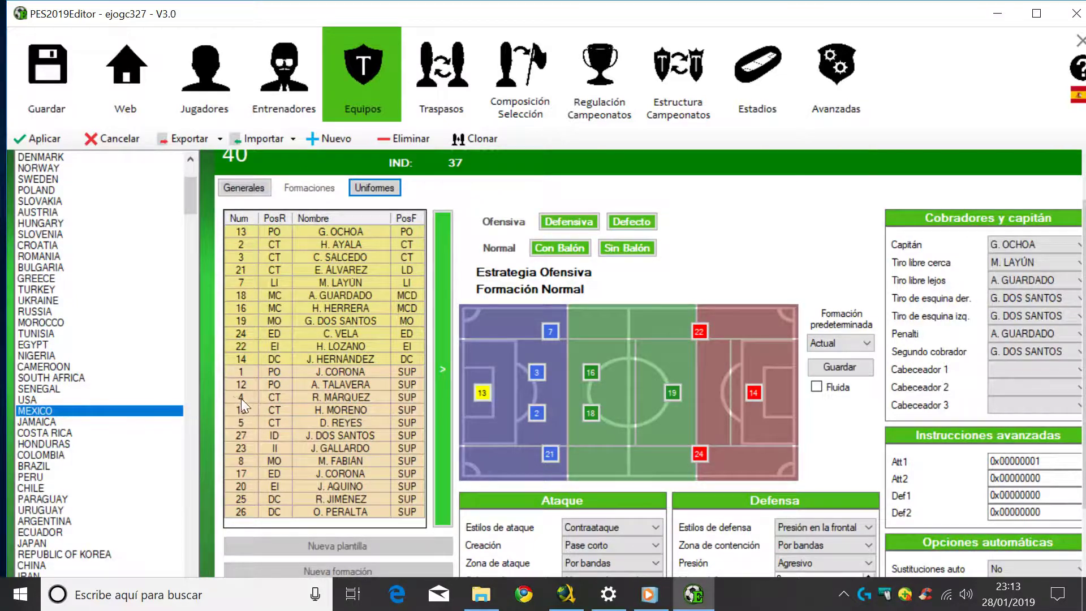
- Find R. MÁRQUEZ among the players, turn off his En EDIT option, apply the change and save the files
click(204, 107)
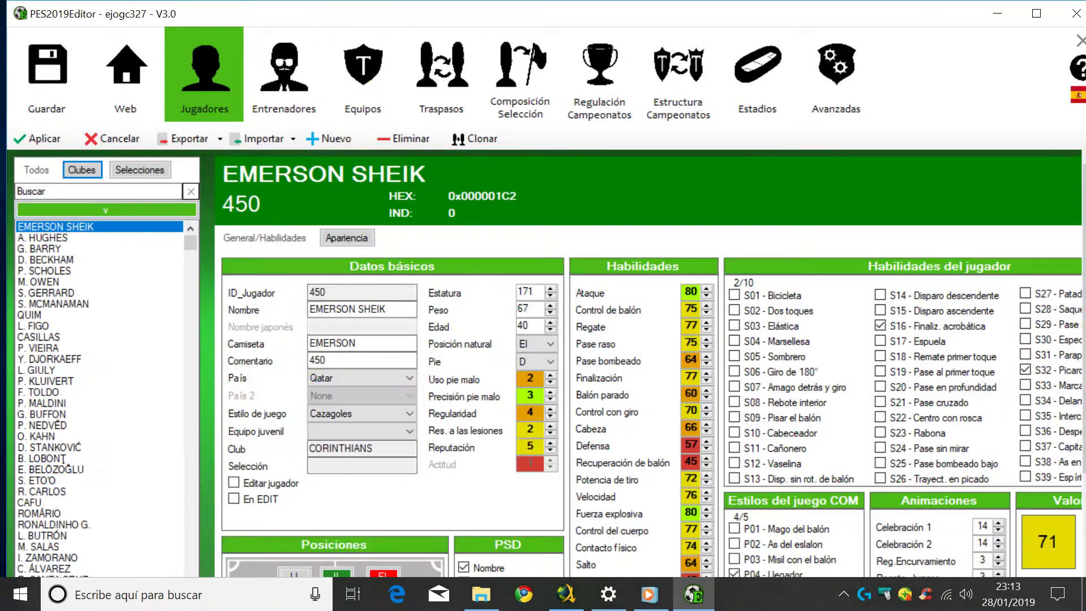
click(99, 191)
text(R. MARQUEZ)
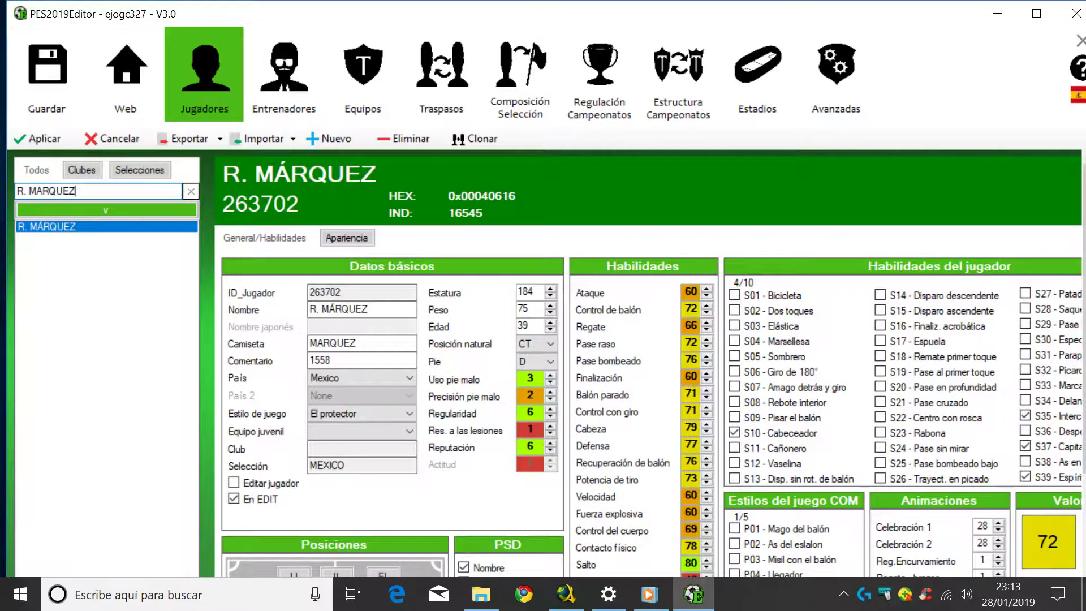
click(64, 210)
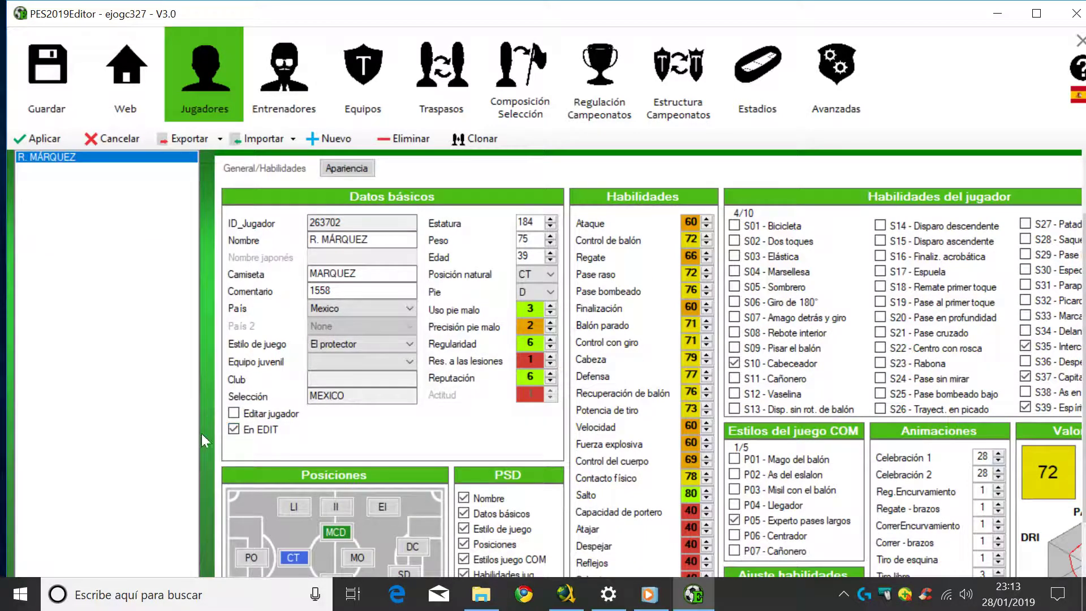
click(234, 428)
click(40, 139)
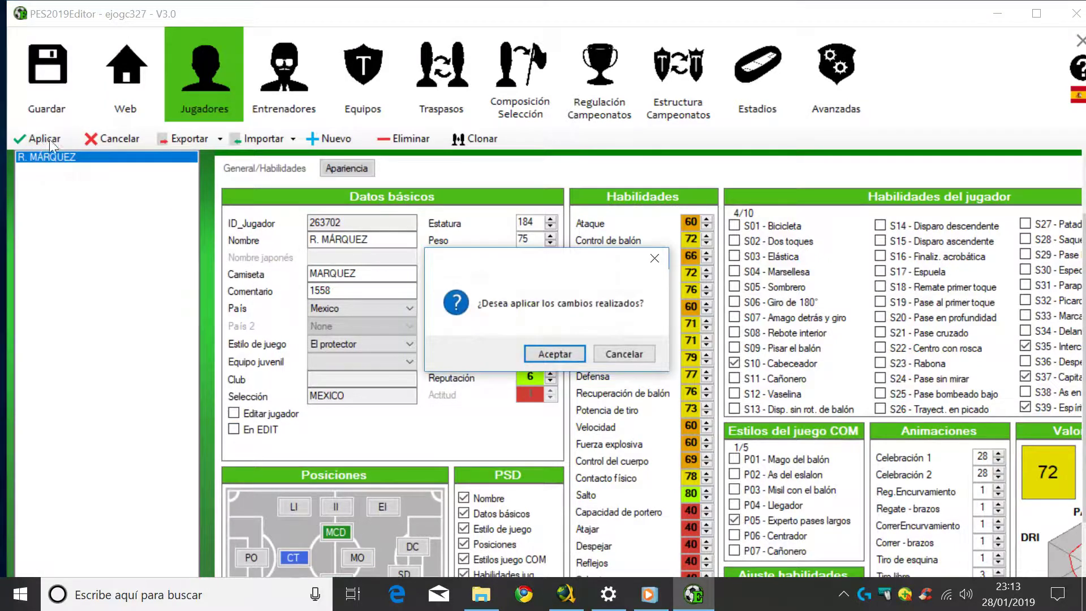
click(552, 352)
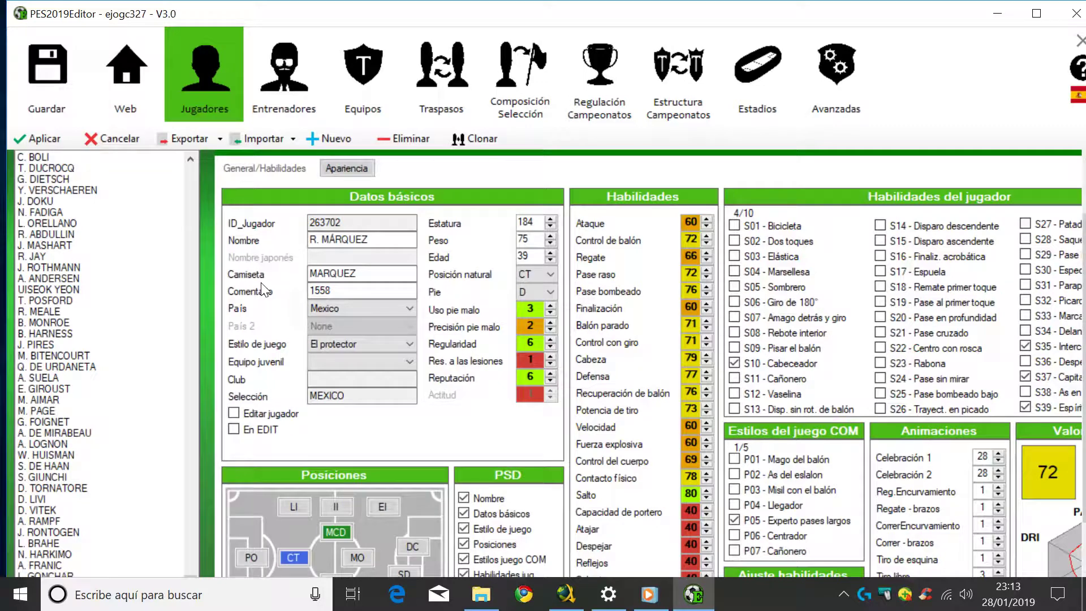
click(38, 69)
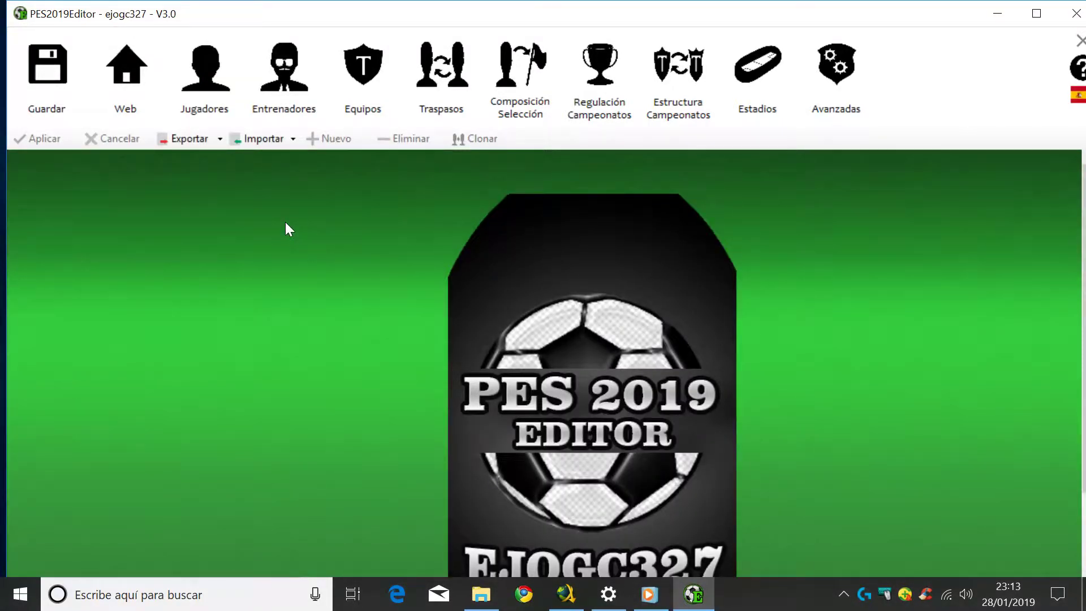
- Search the saved players for "R. MARQUEZ" and check MEXICO's squad list in its formations
click(204, 80)
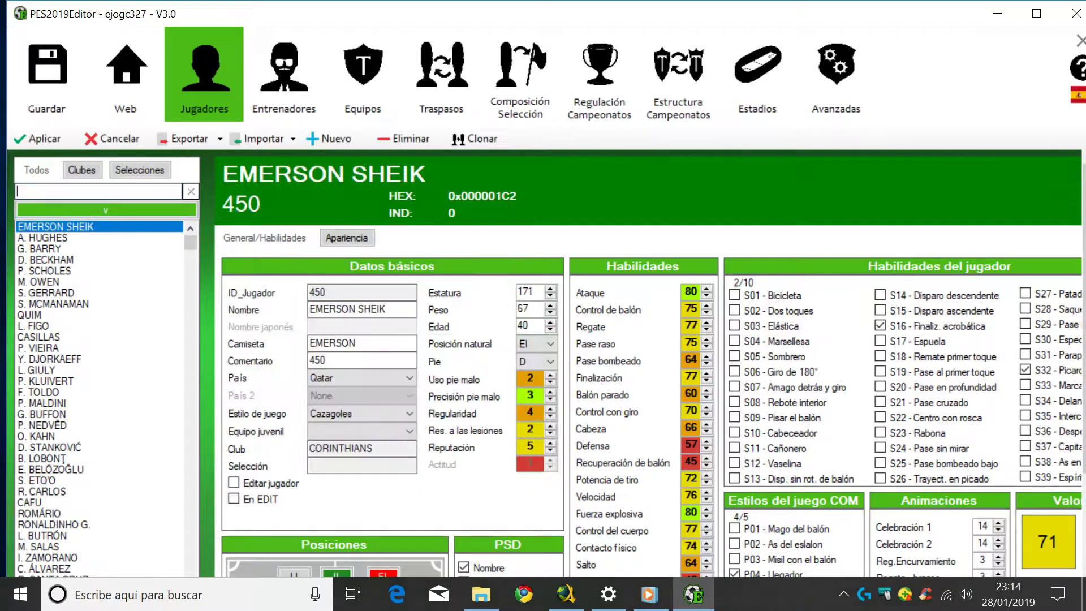
text(R. MARQUEZ)
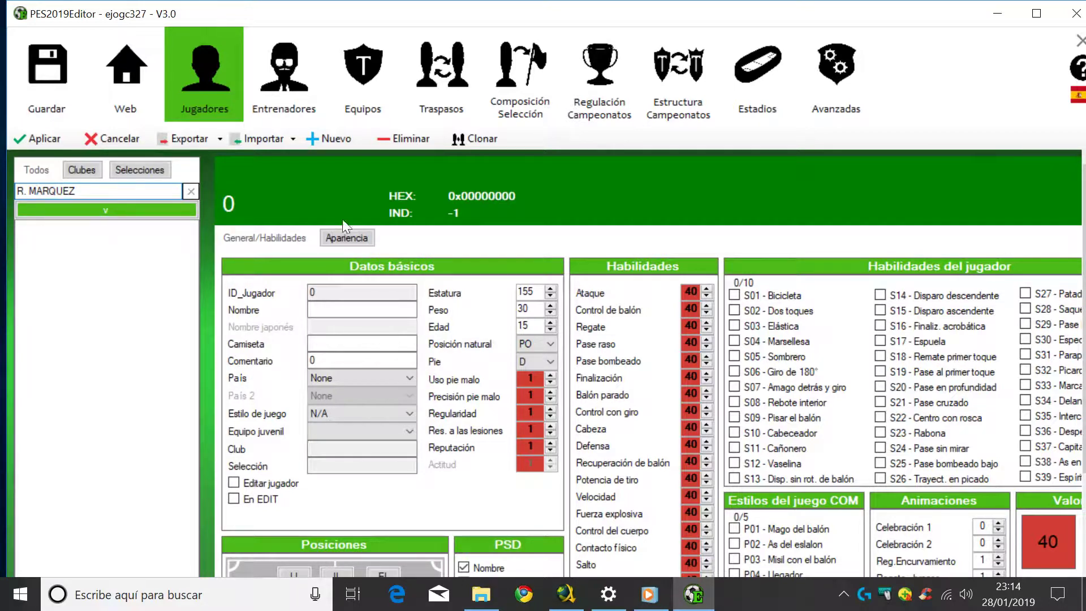
click(371, 77)
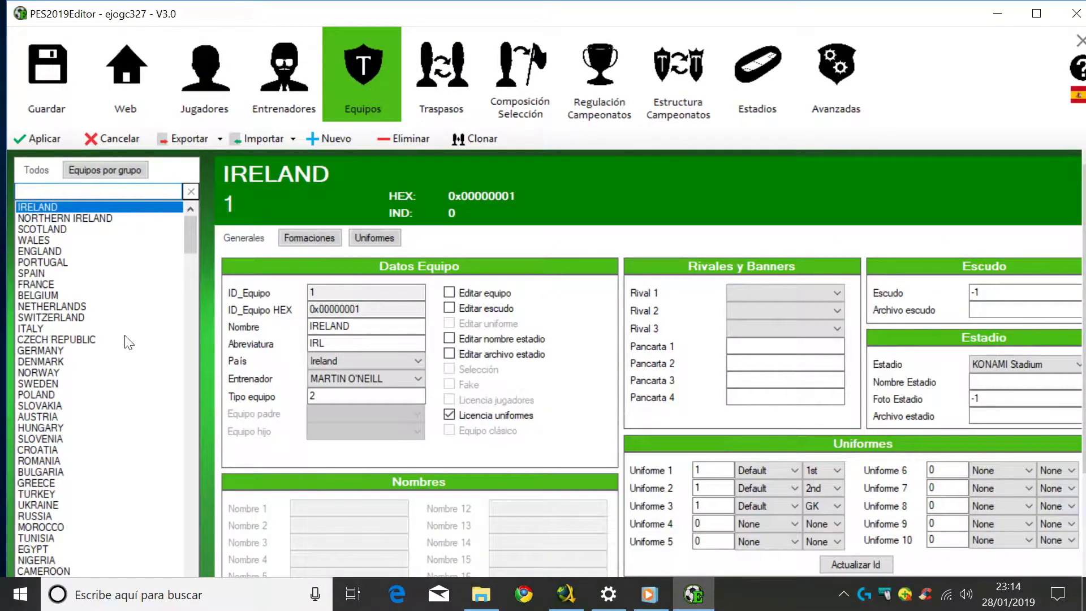
scroll(129, 342, down, 6)
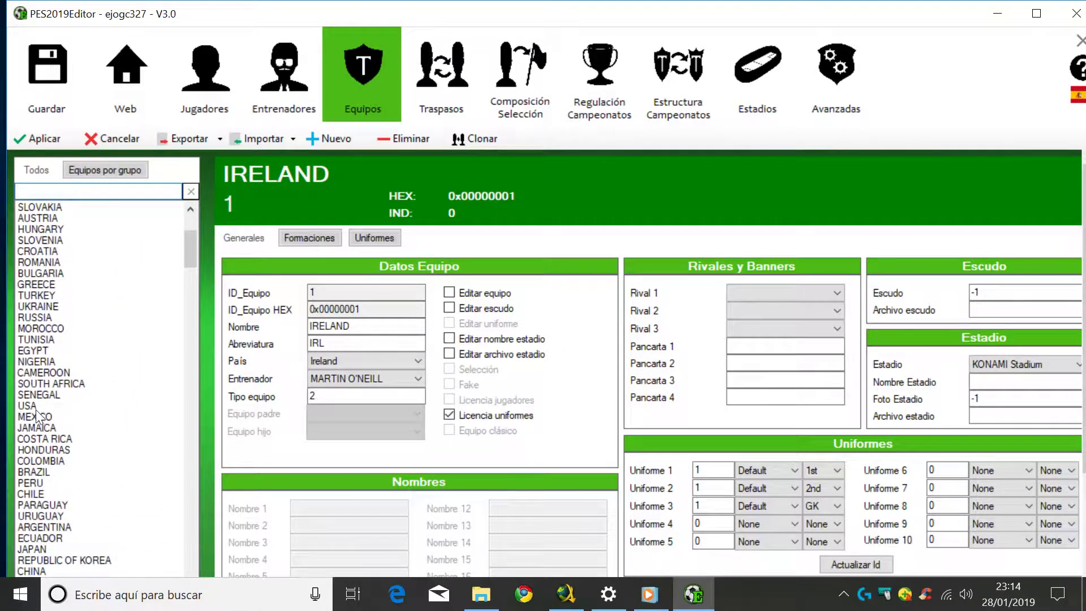
click(37, 417)
click(35, 368)
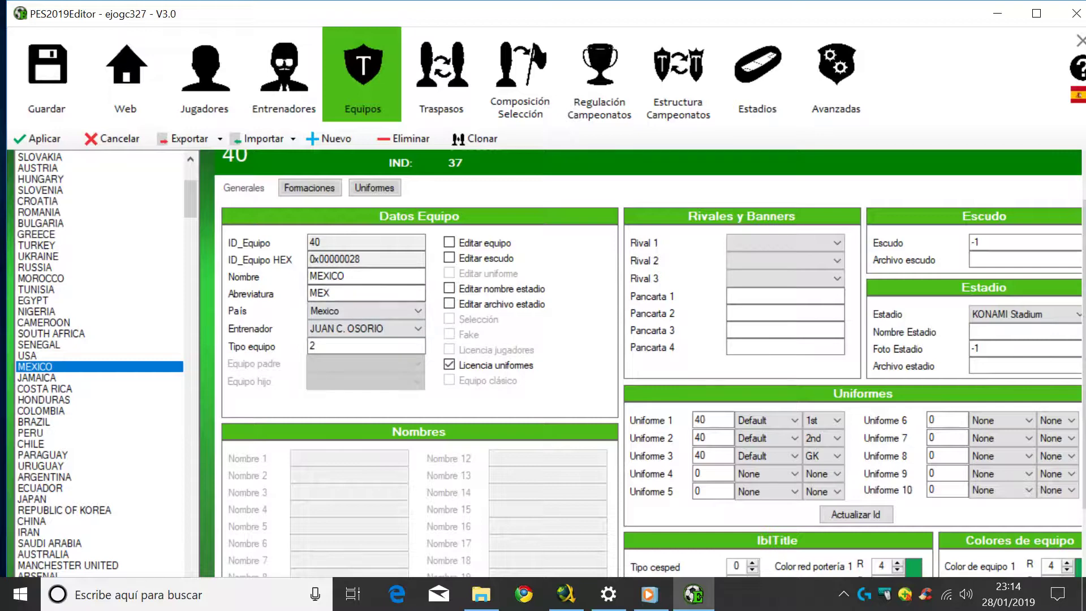
click(328, 187)
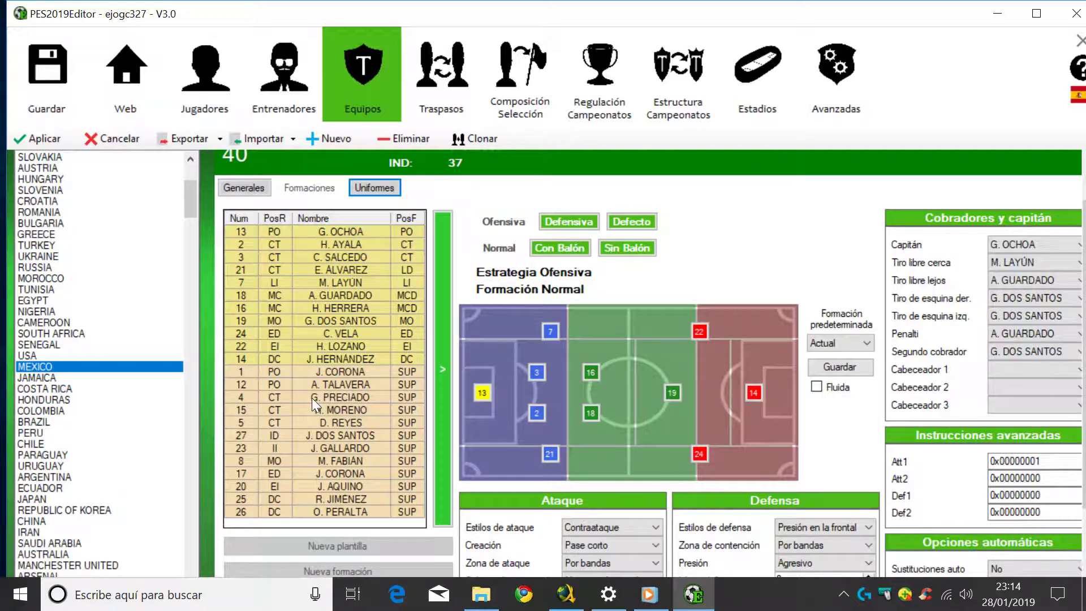
- Start DinoTem Editor 2019 from the desktop and load the database folder ptepatch_pdb\common\etc\pesdb, dismissing its file messages
click(997, 13)
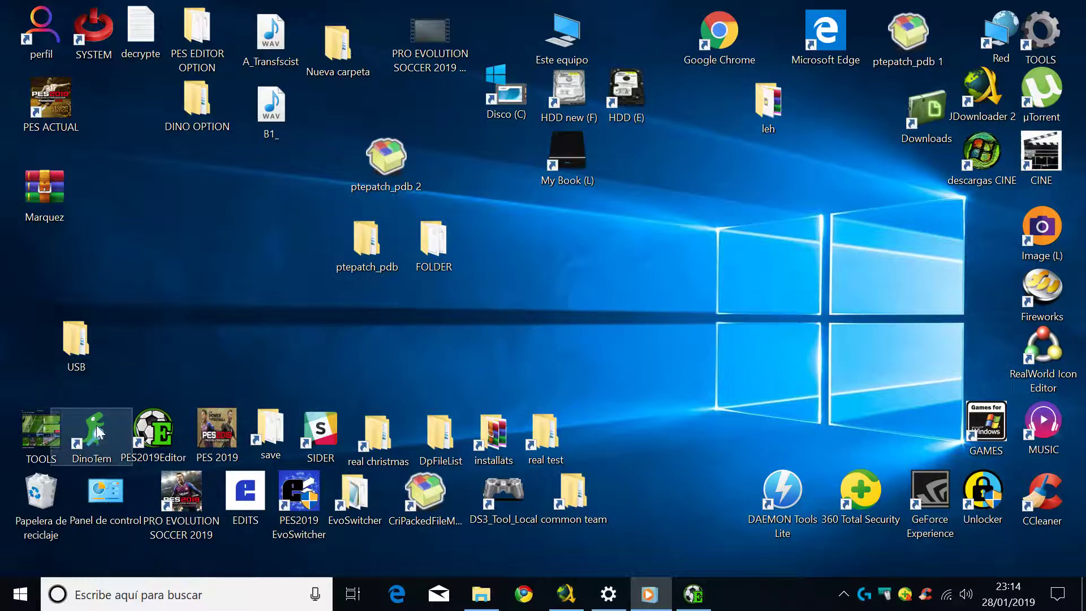
double_click(97, 447)
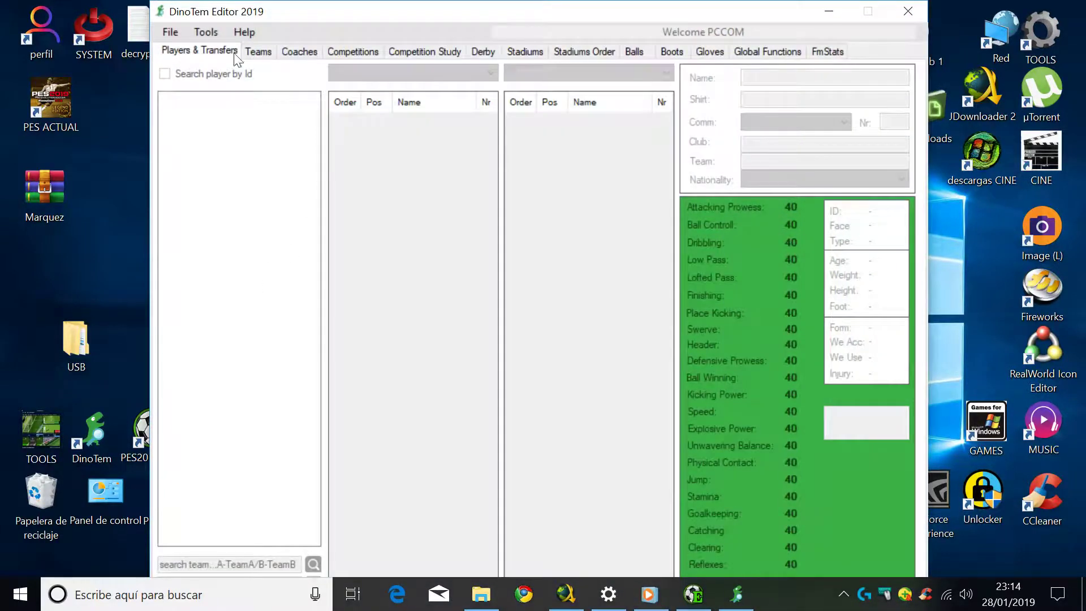
click(171, 32)
click(209, 57)
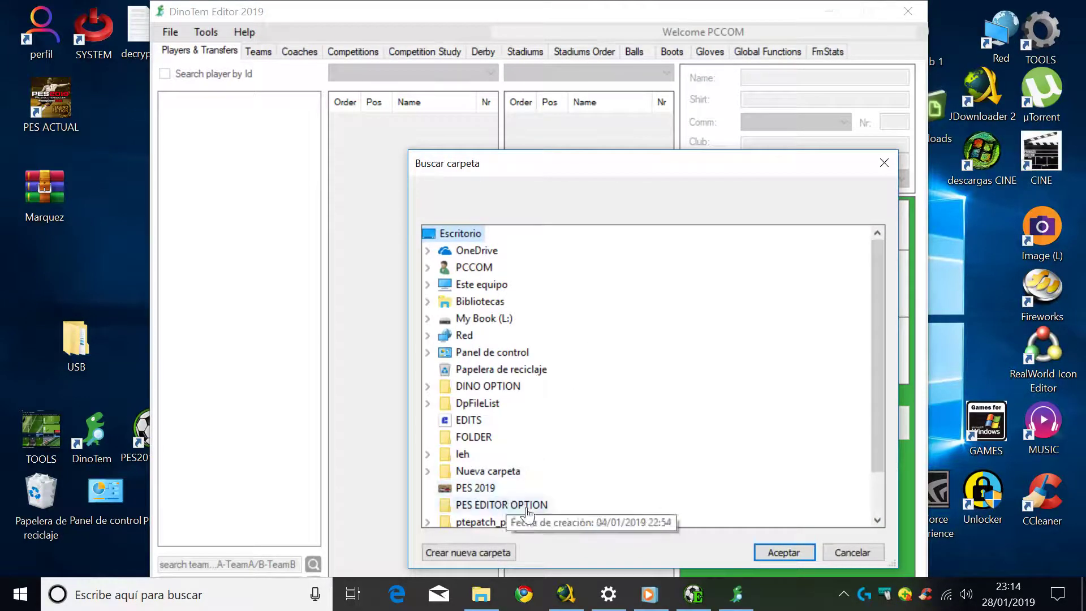
scroll(563, 452, down, 1)
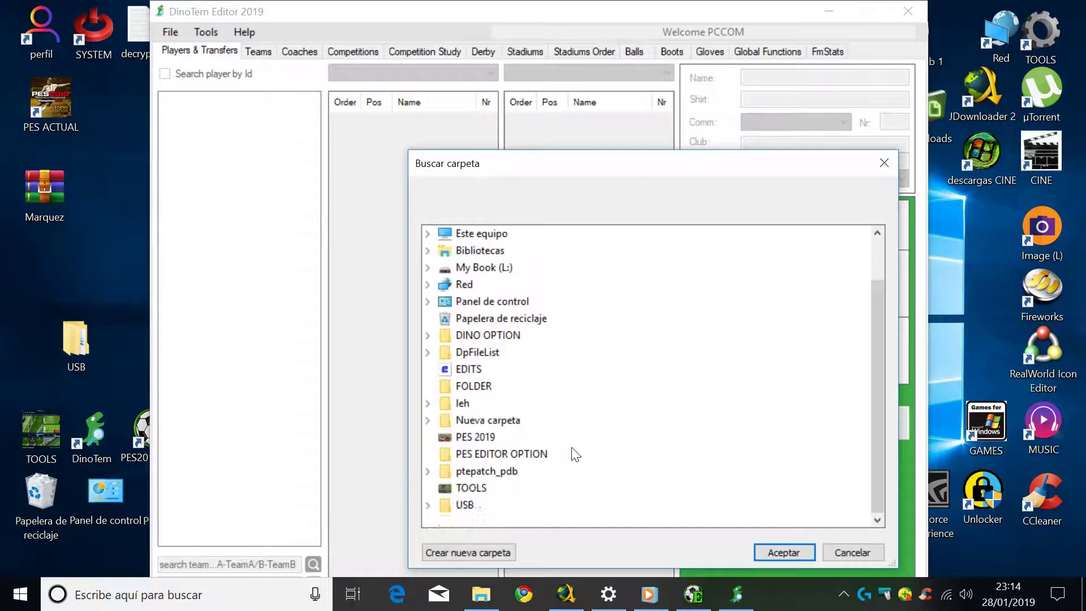
click(483, 472)
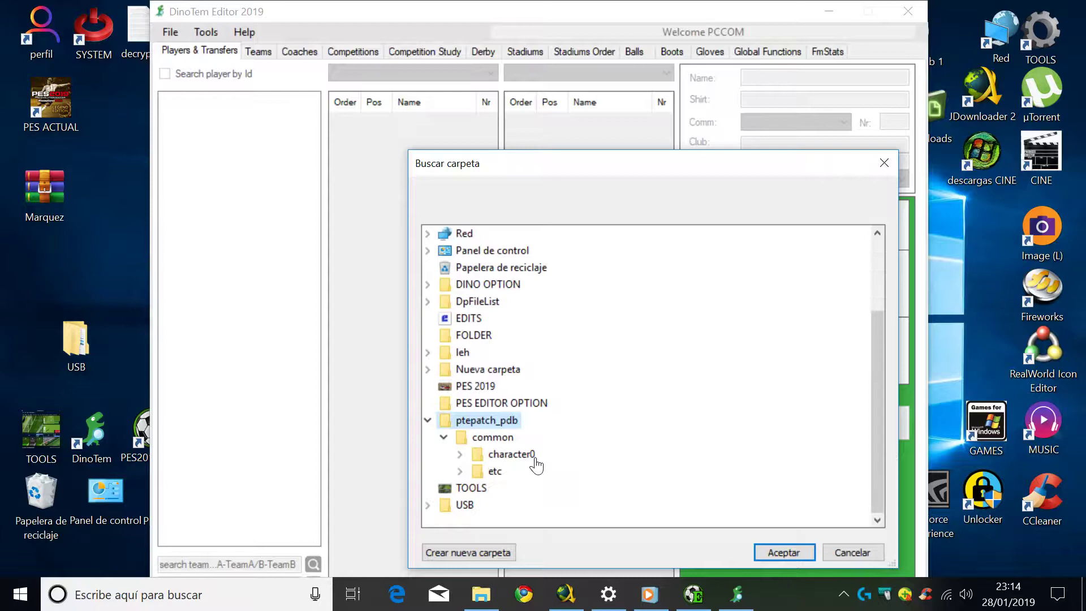
click(495, 471)
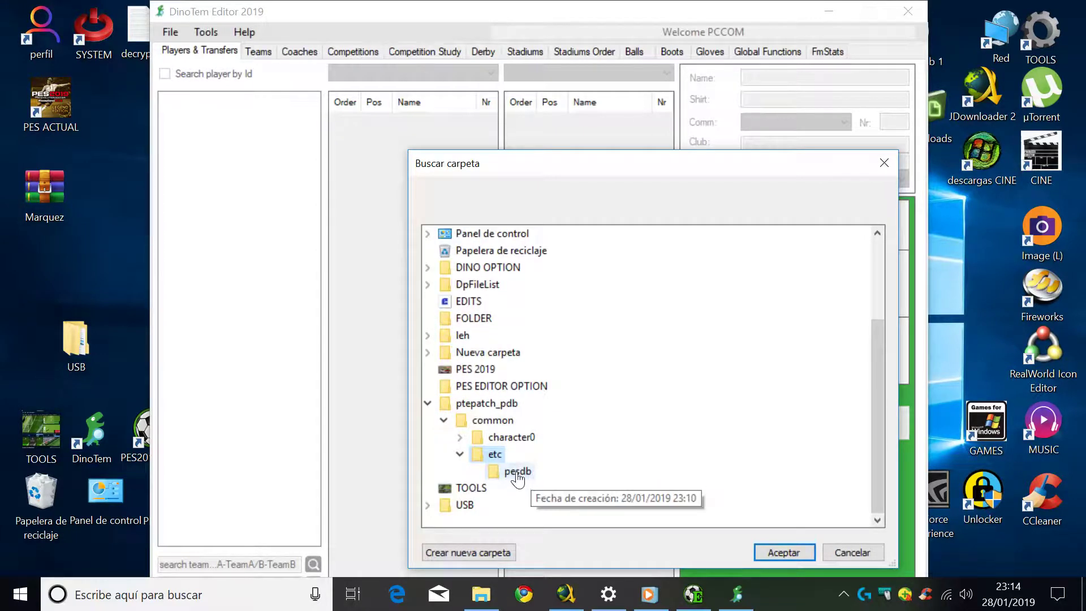
click(515, 475)
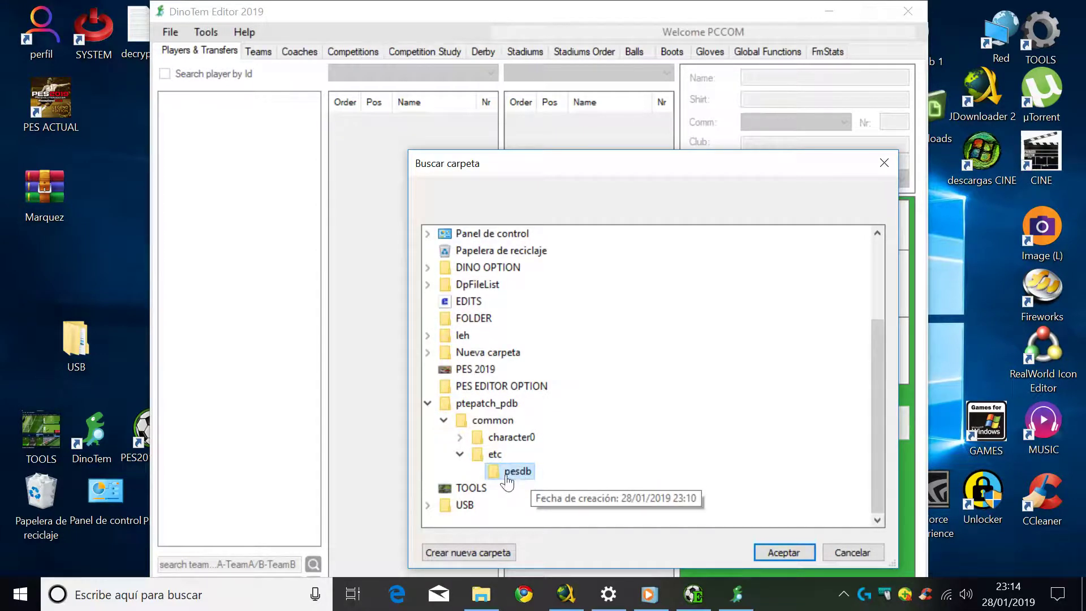
click(774, 550)
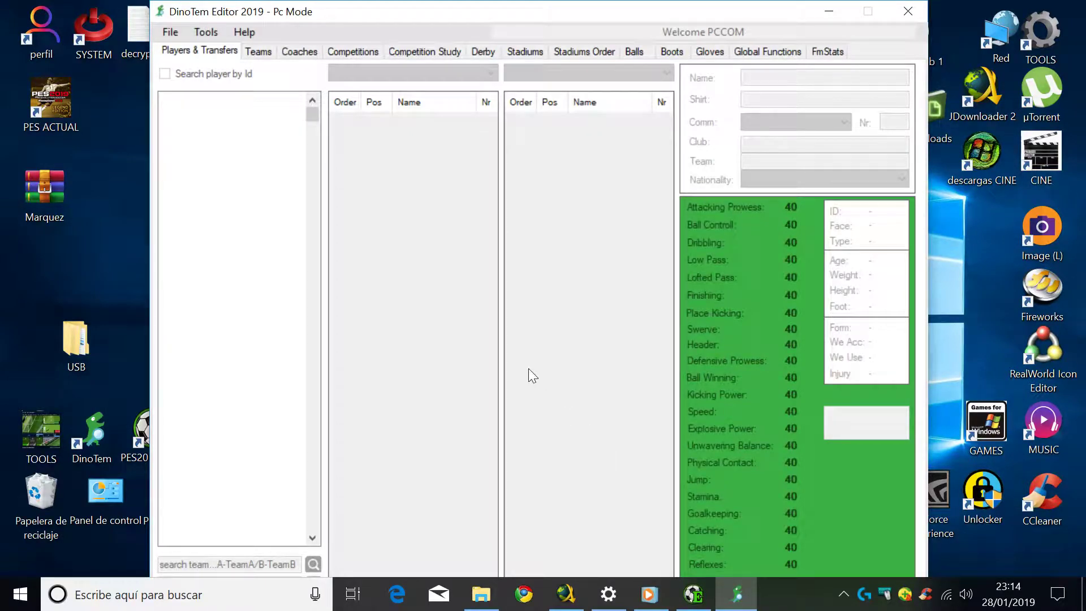
click(682, 355)
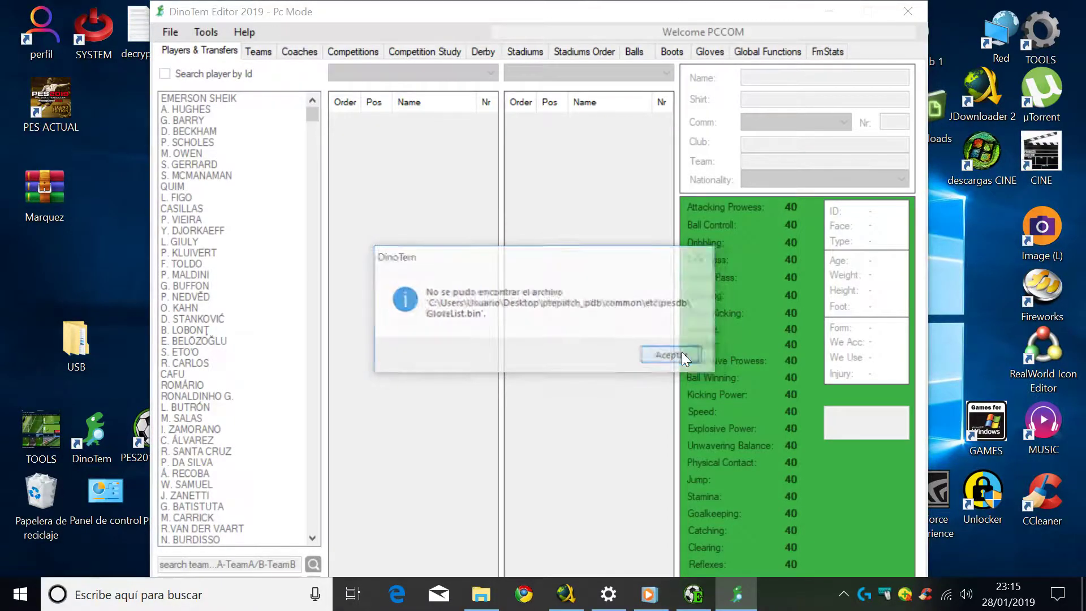
click(680, 355)
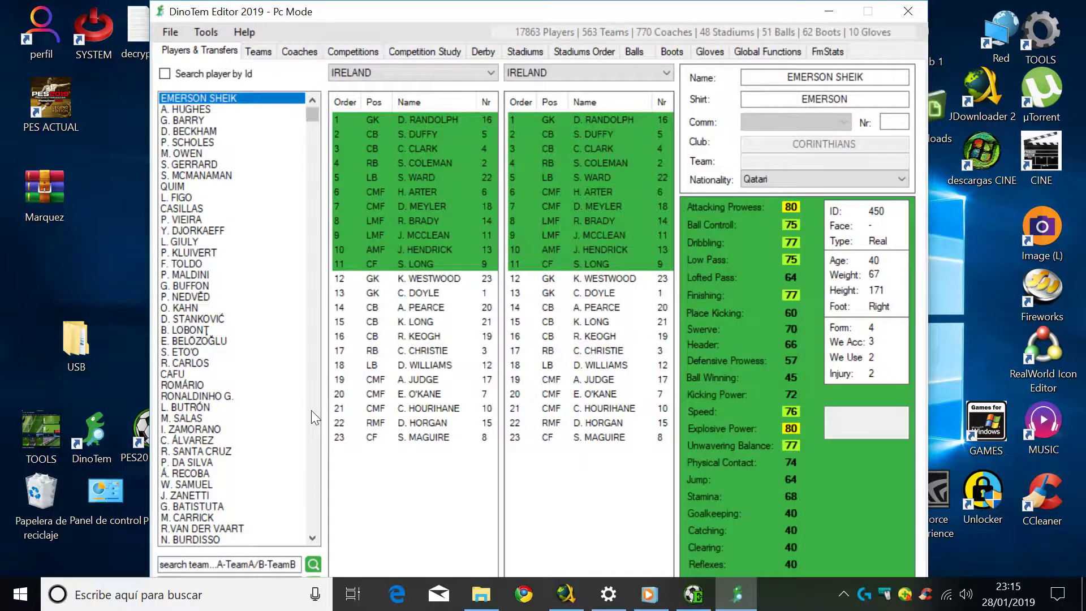
- Turn on automatic hiding of the Windows taskbar in desktop mode and return to DinoTem Editor
click(608, 594)
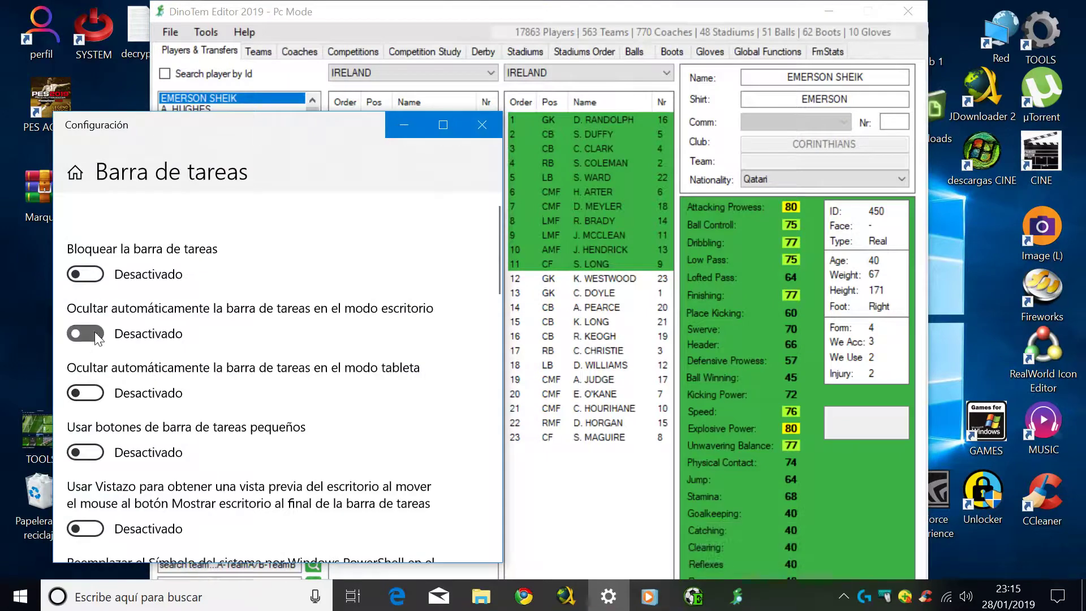
click(84, 333)
click(404, 124)
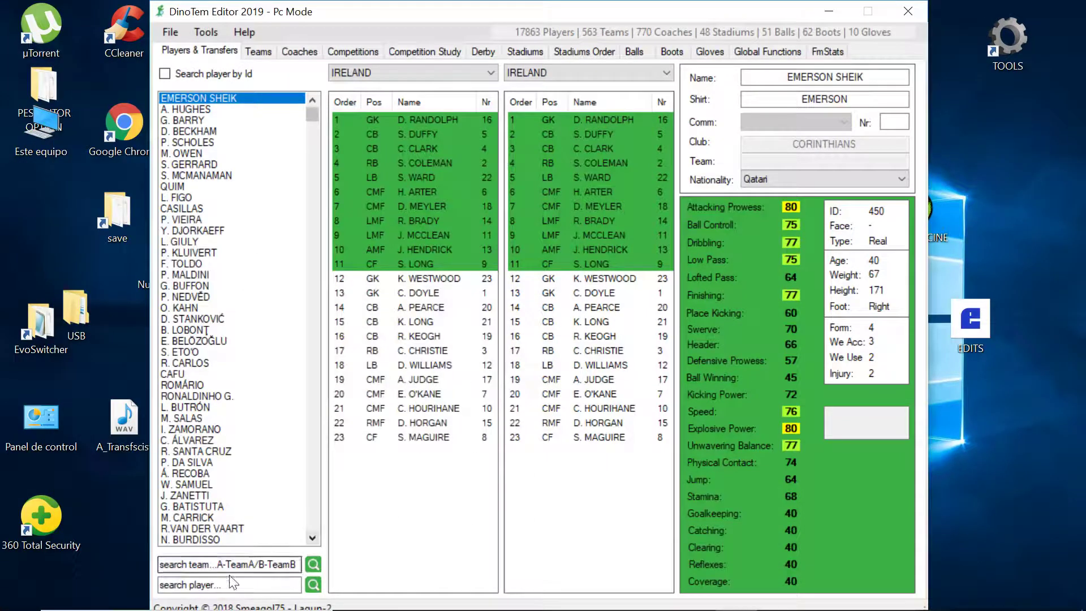
mouse_move(416, 609)
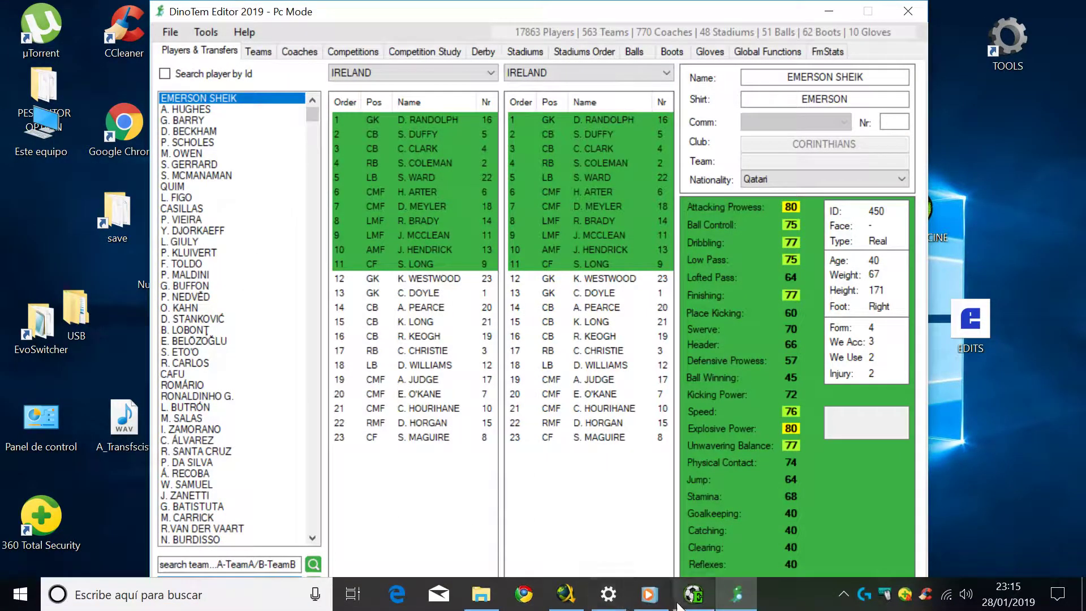
click(678, 604)
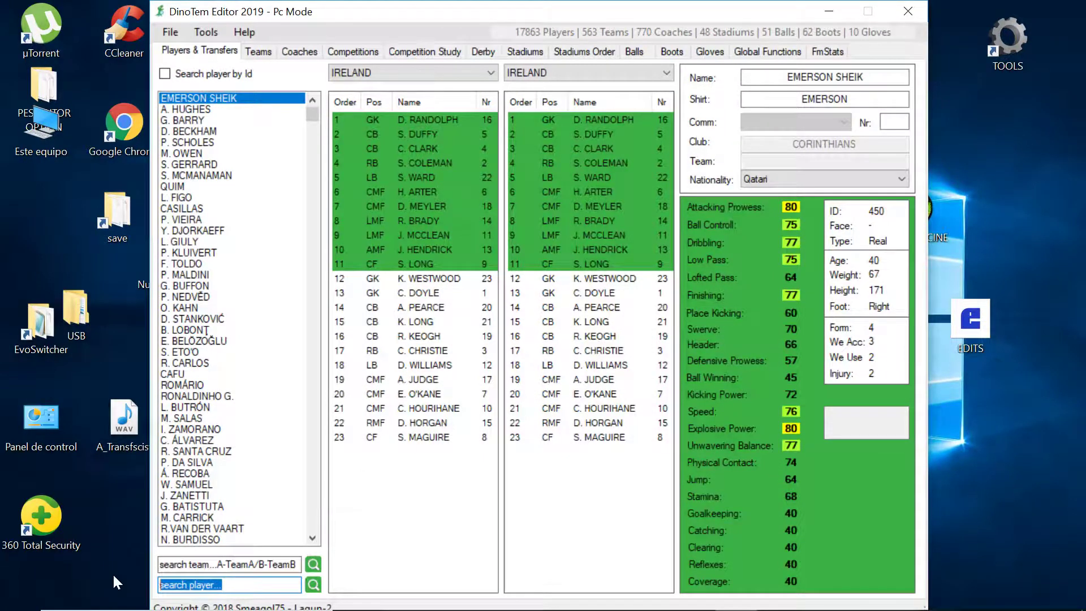
- Search the DinoTem players for "G. PRECIADO" and open that player's details
text(G. PRECIADO)
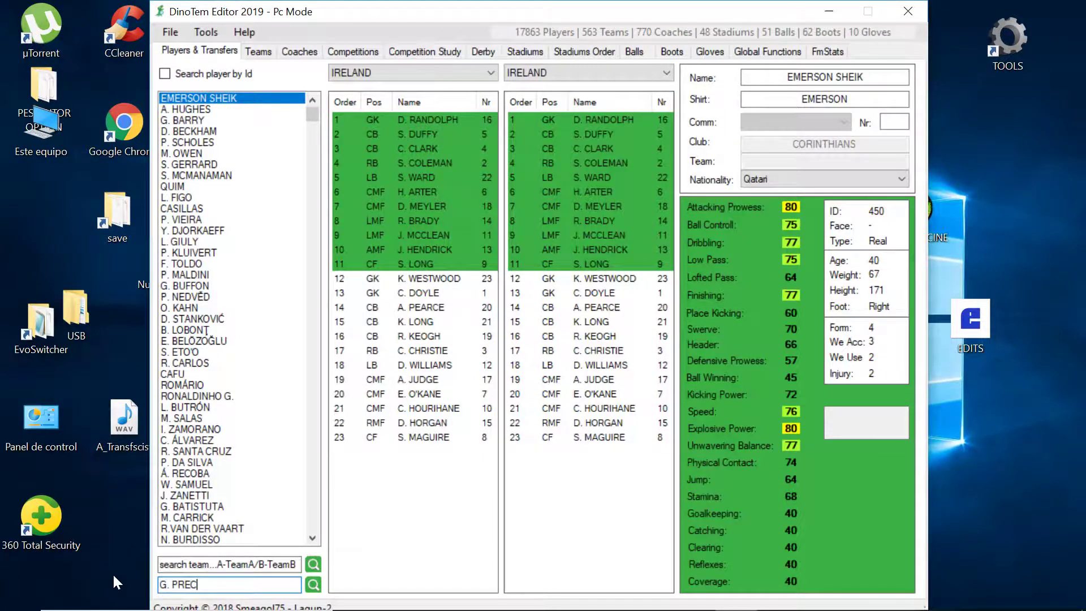
click(301, 588)
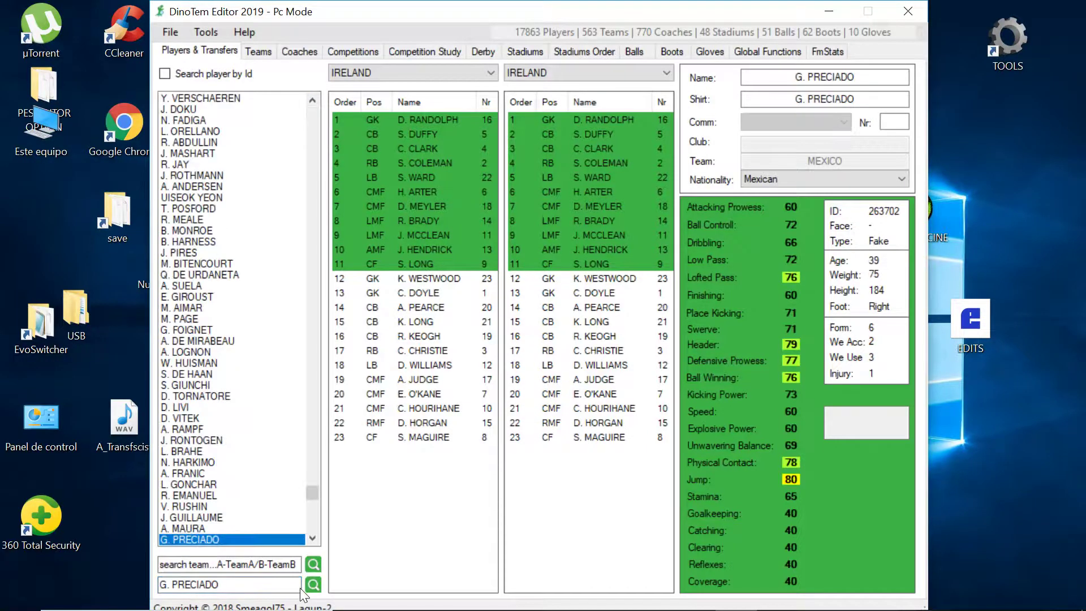
double_click(194, 540)
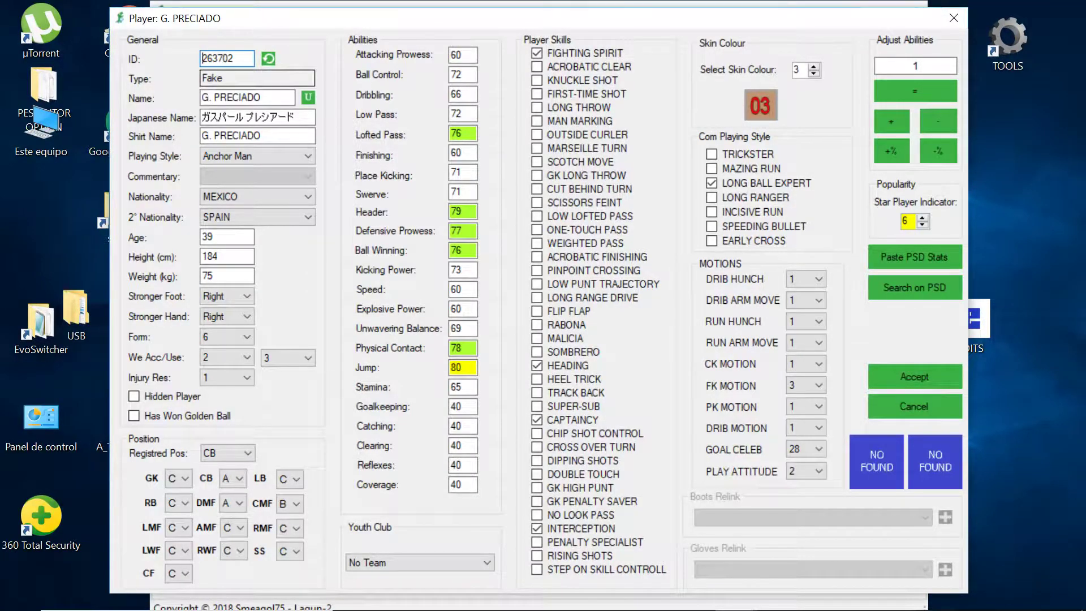
- Set G. PRECIADO's player ID to 1558, accept the change and dismiss the boots list message
click(234, 59)
key(ctrl+a)
text(15)
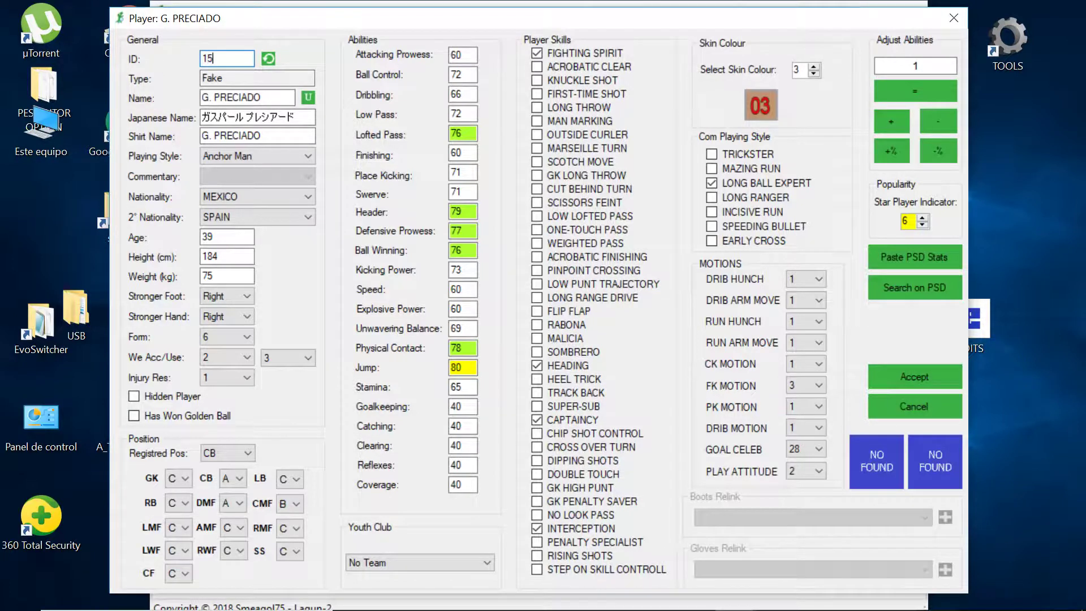
text(58)
click(925, 376)
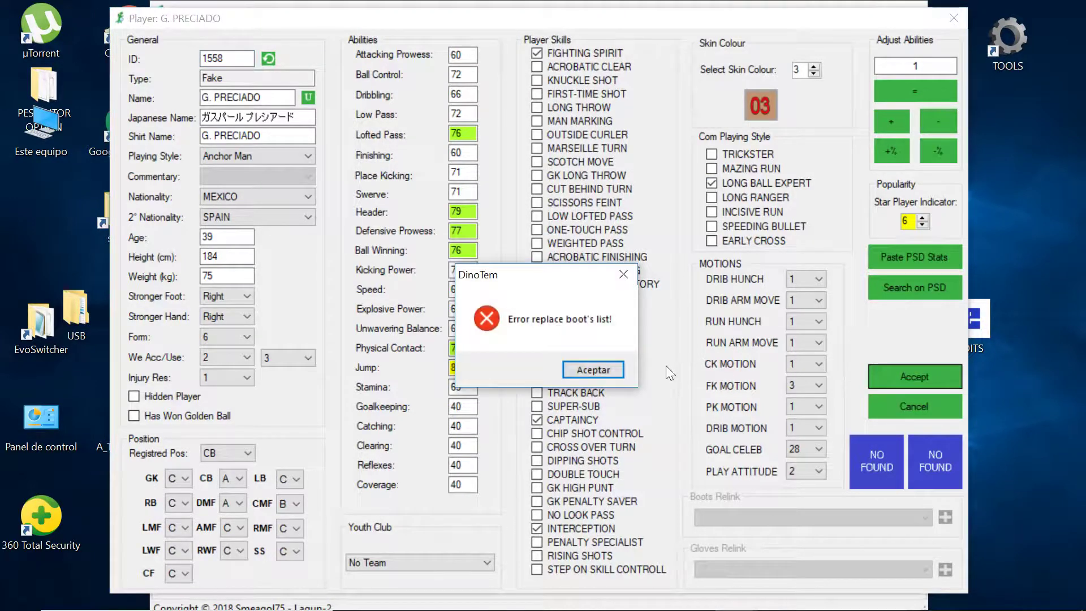
click(599, 371)
click(606, 368)
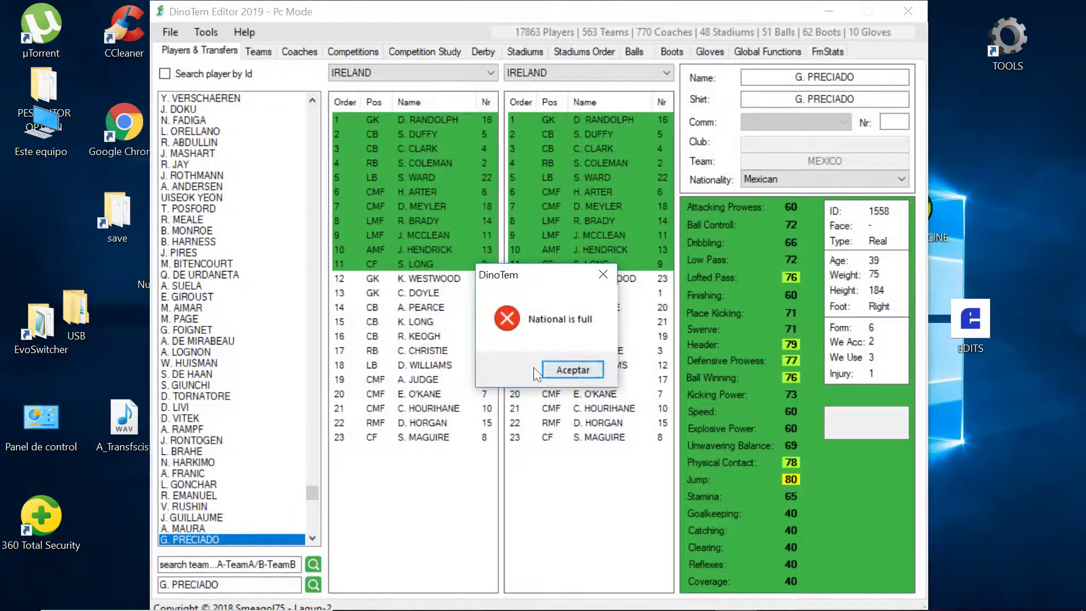
- Dismiss the national team message, reopen G. PRECIADO's details and set the player name to R. MARQUEZ
click(567, 368)
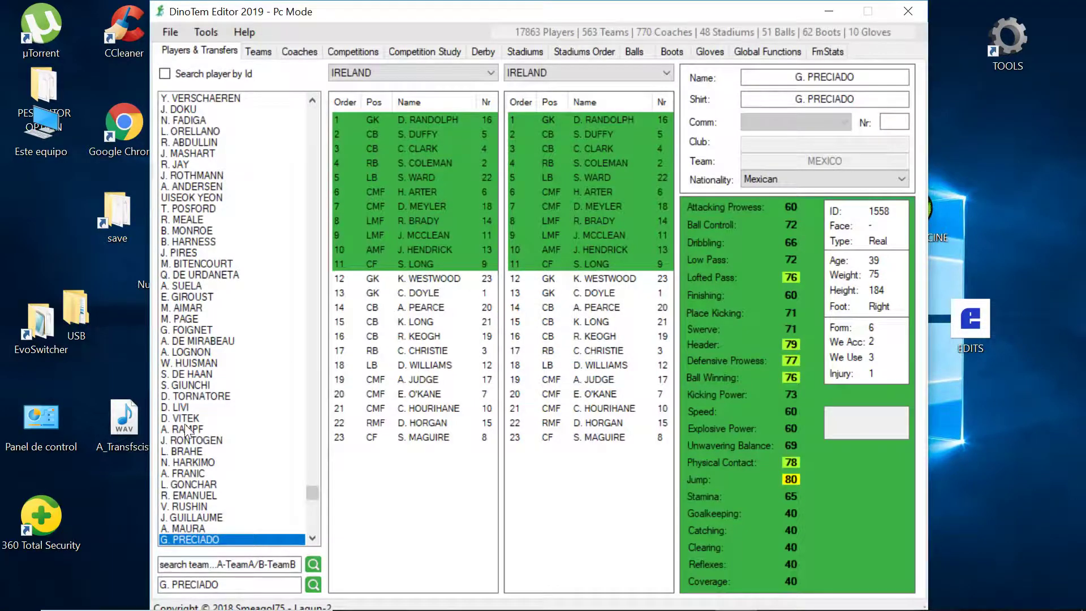
double_click(191, 538)
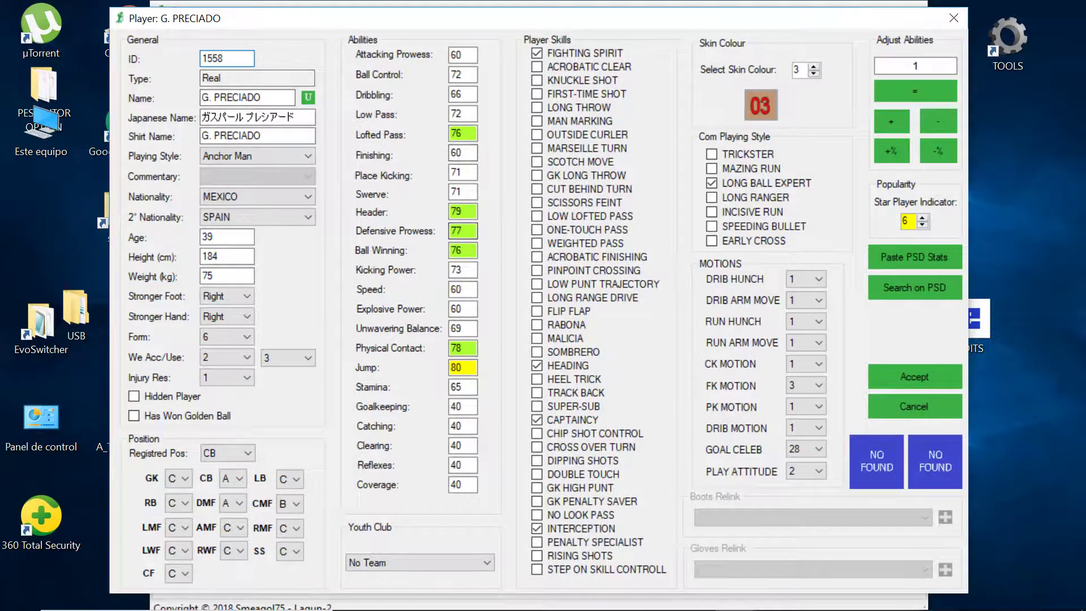
key(Tab)
key(Tab)
text(R. MAR)
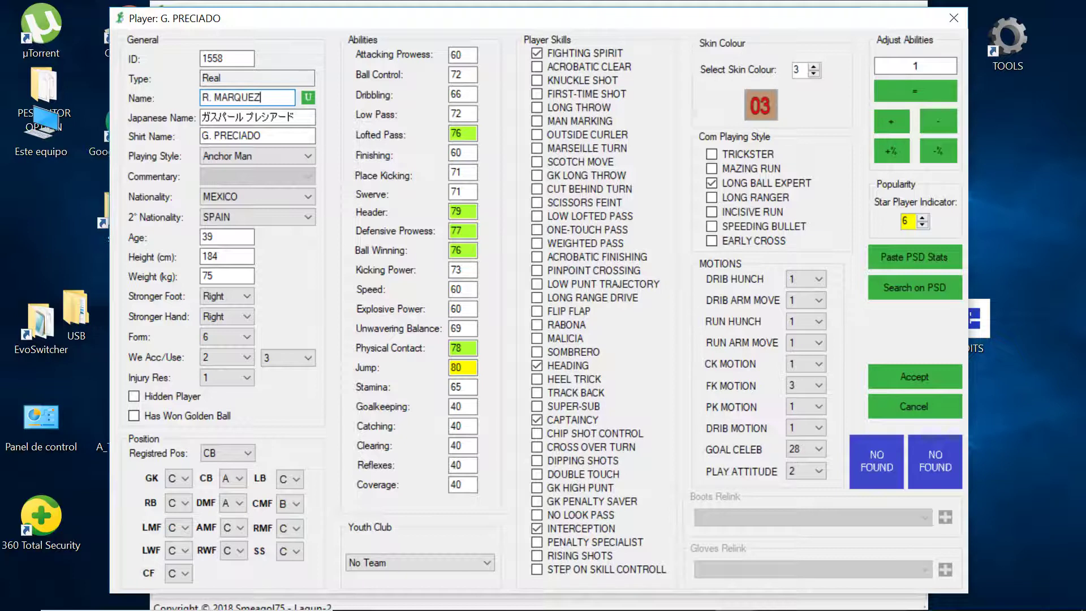
- Set the player's shirt name to R. MARQUEZ and accept the changes
key(Tab)
key(Tab)
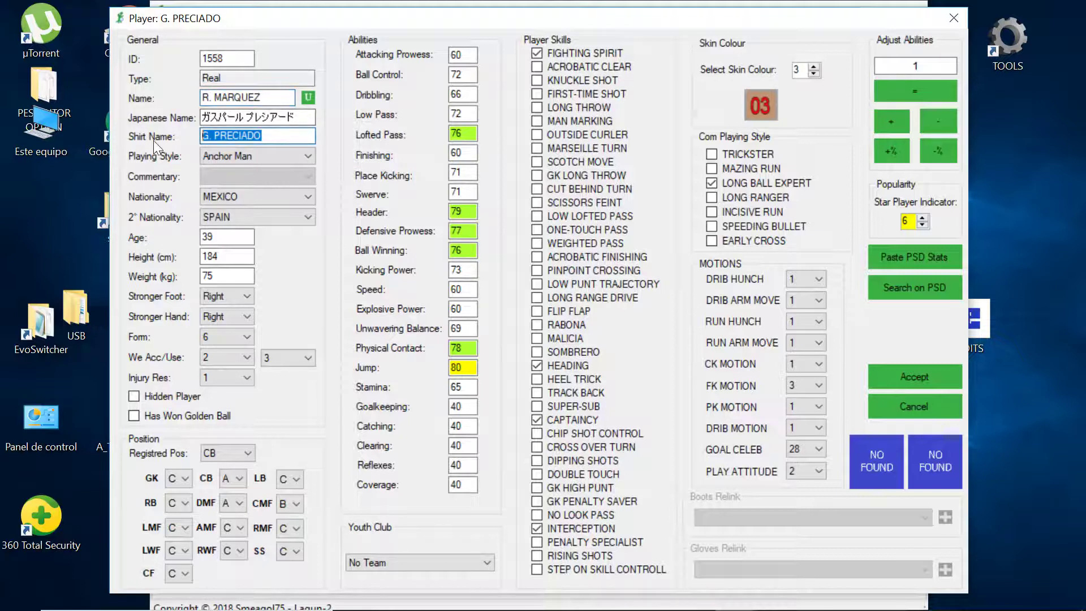
text(R. MAQUEZ)
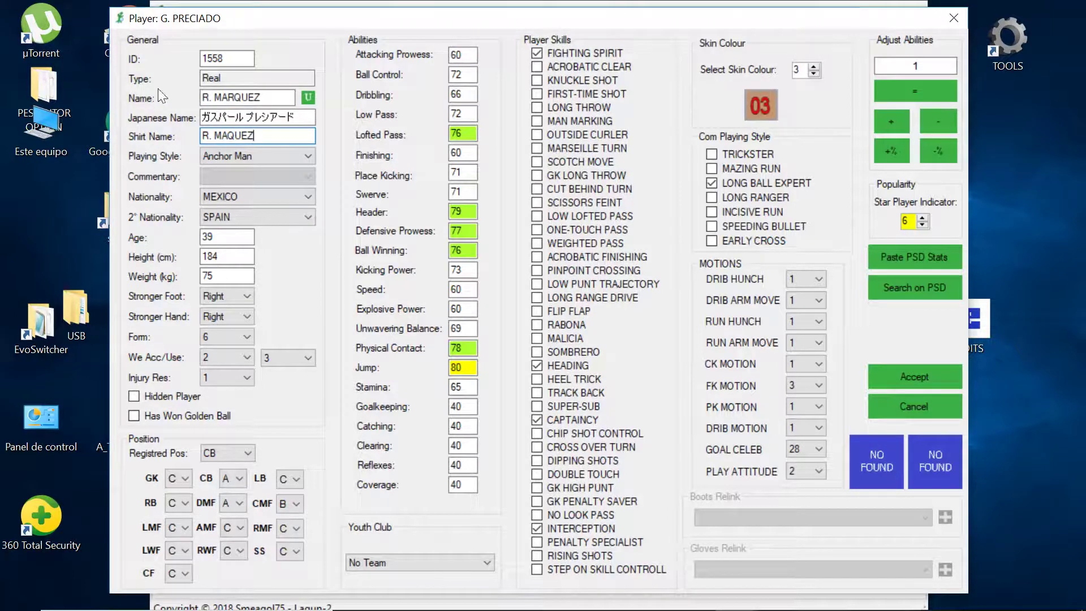
click(232, 136)
text(R)
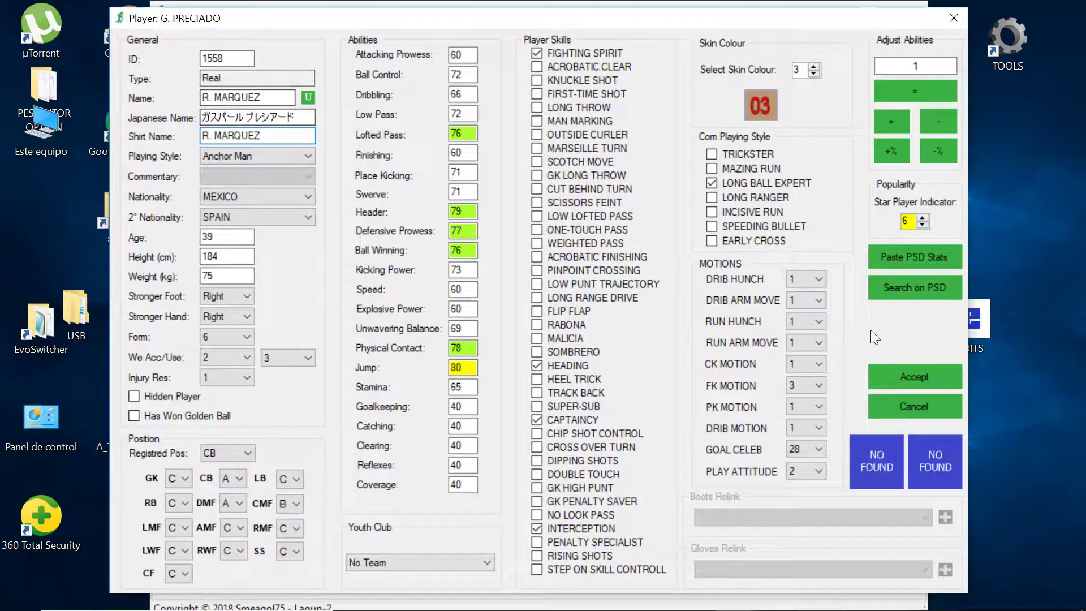
click(912, 376)
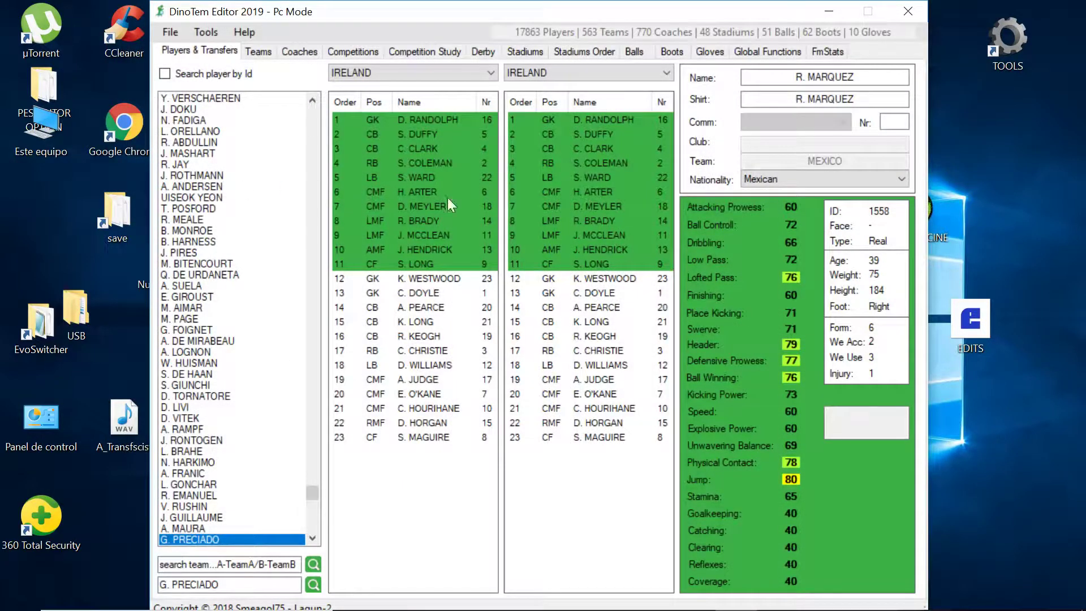
- Save the DinoTem database files and dismiss the messages
click(170, 32)
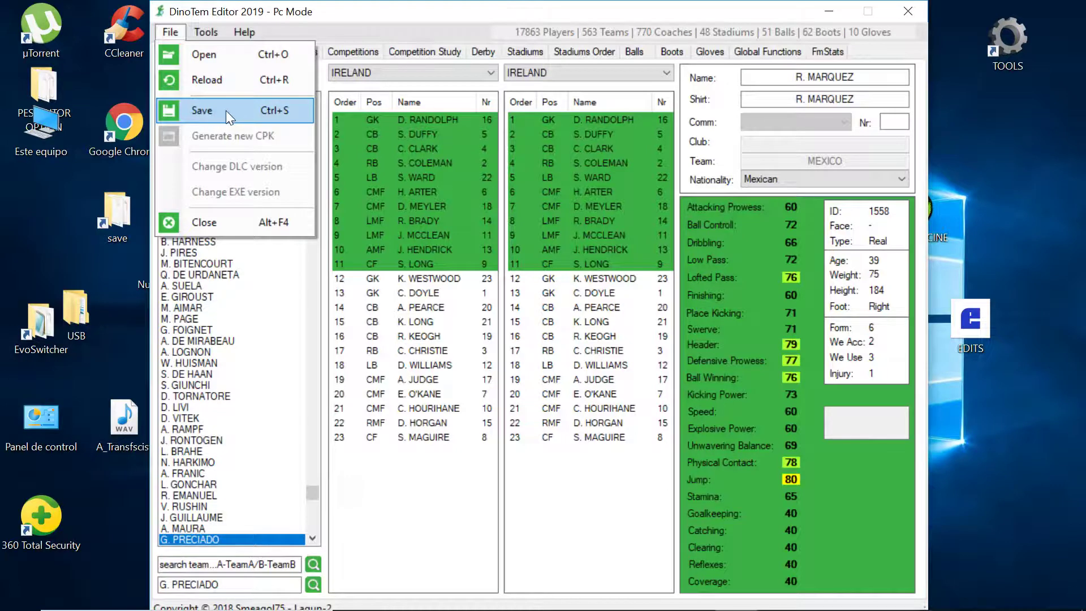
click(222, 109)
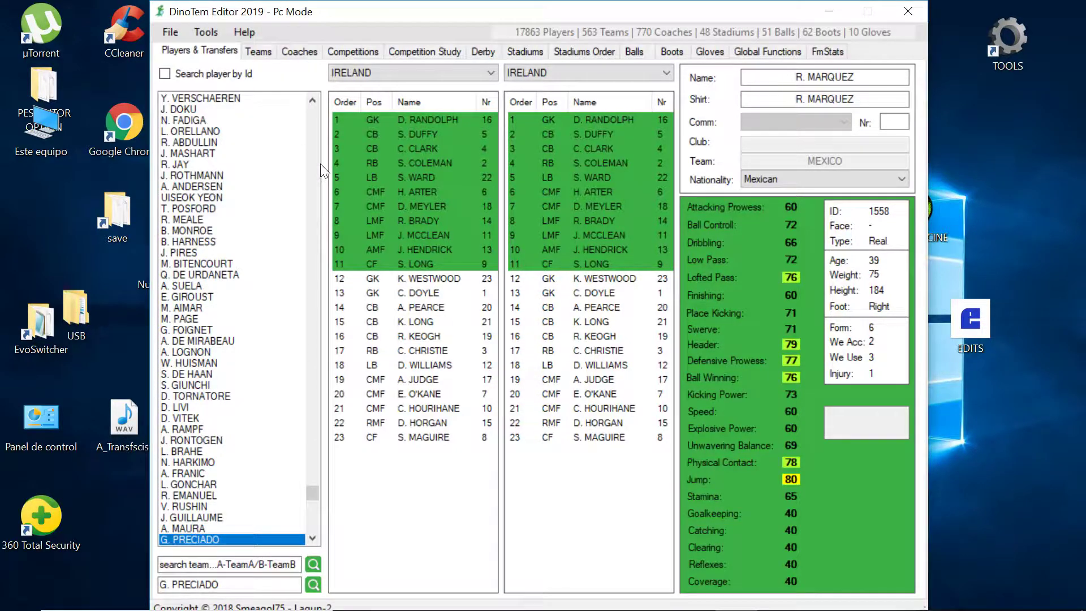
click(566, 369)
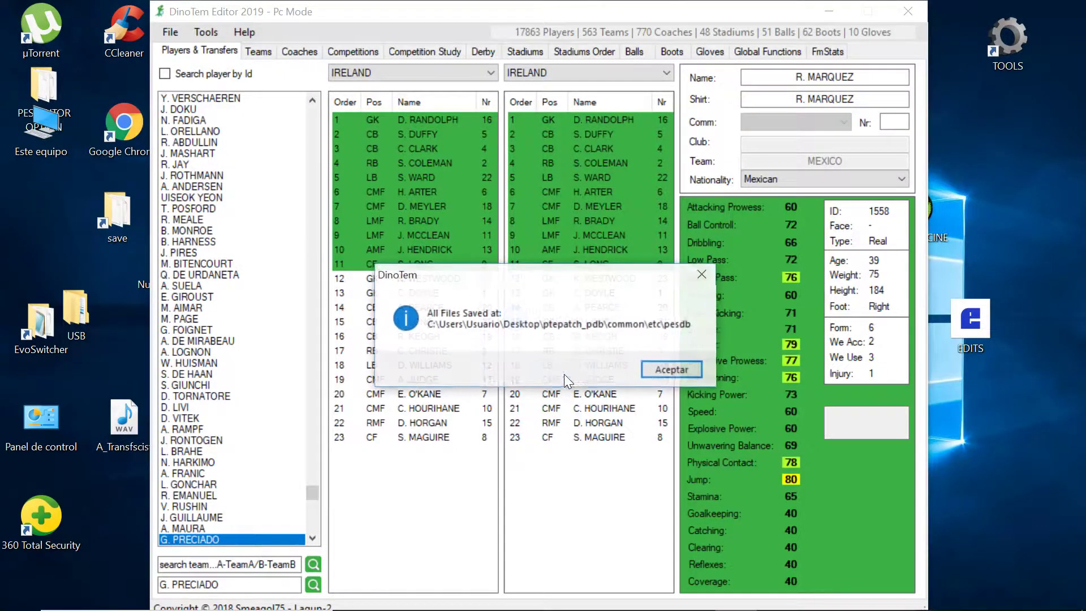
click(657, 373)
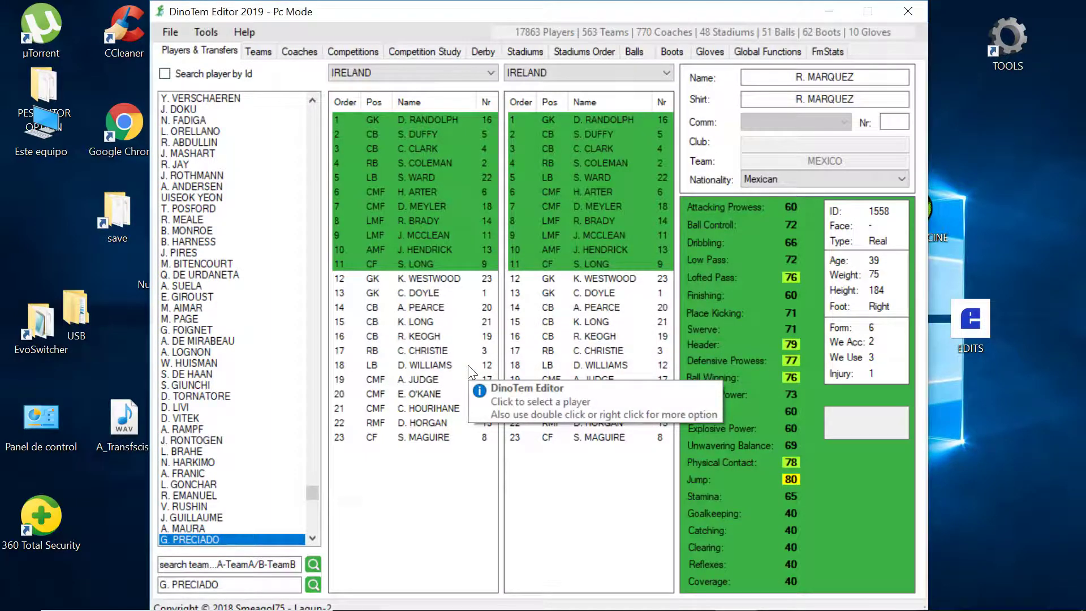
- Reload the database in DinoTem and dismiss the missing file messages
click(173, 30)
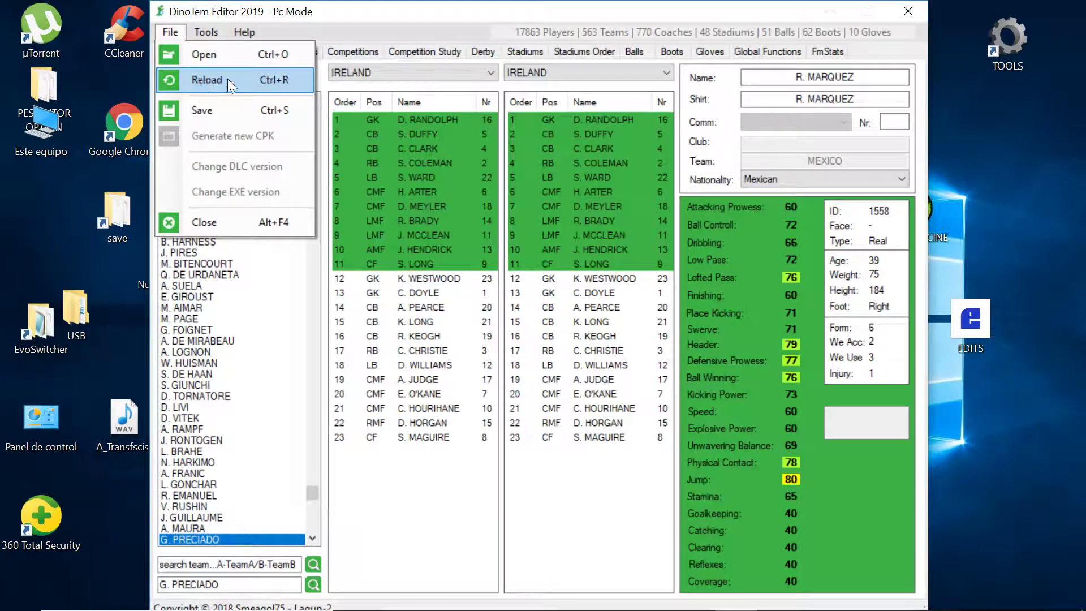
click(218, 80)
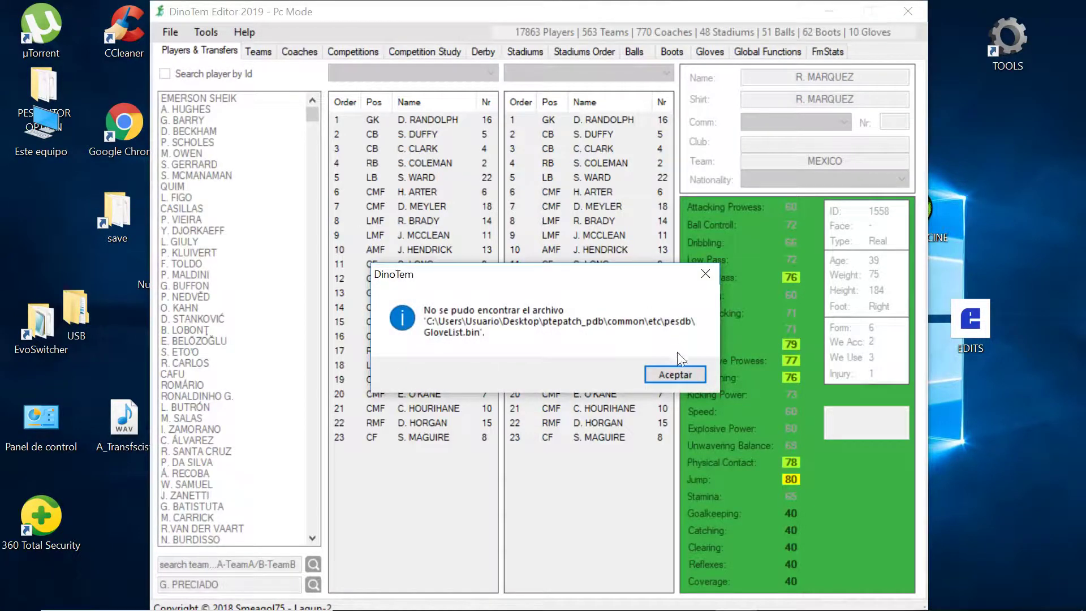
click(672, 373)
click(673, 373)
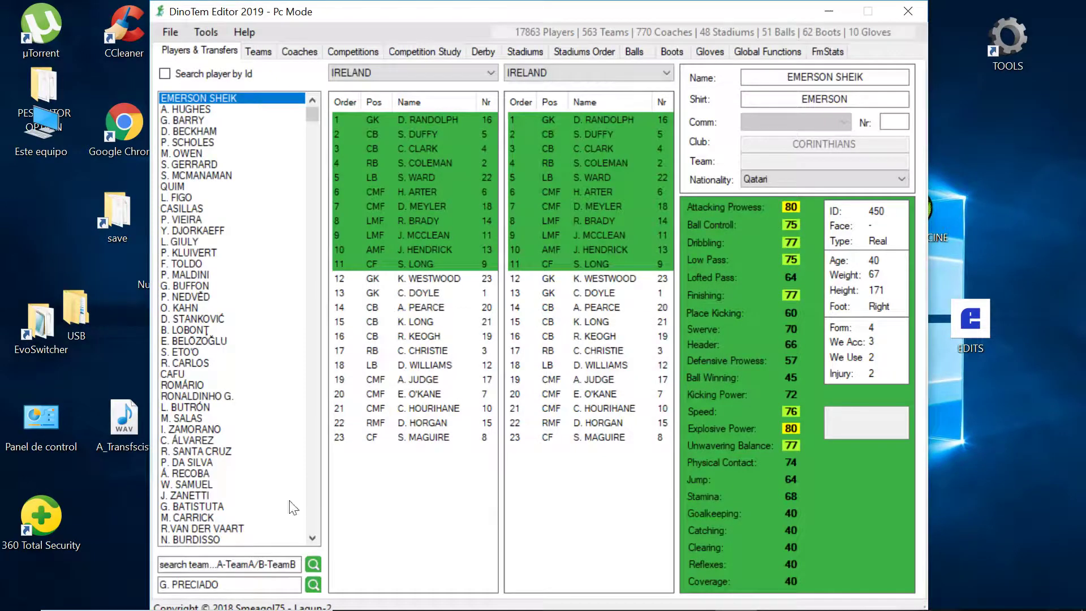
- Search the DinoTem players for "R. MARQUEZ" to check the saved entry
drag(217, 584, 159, 584)
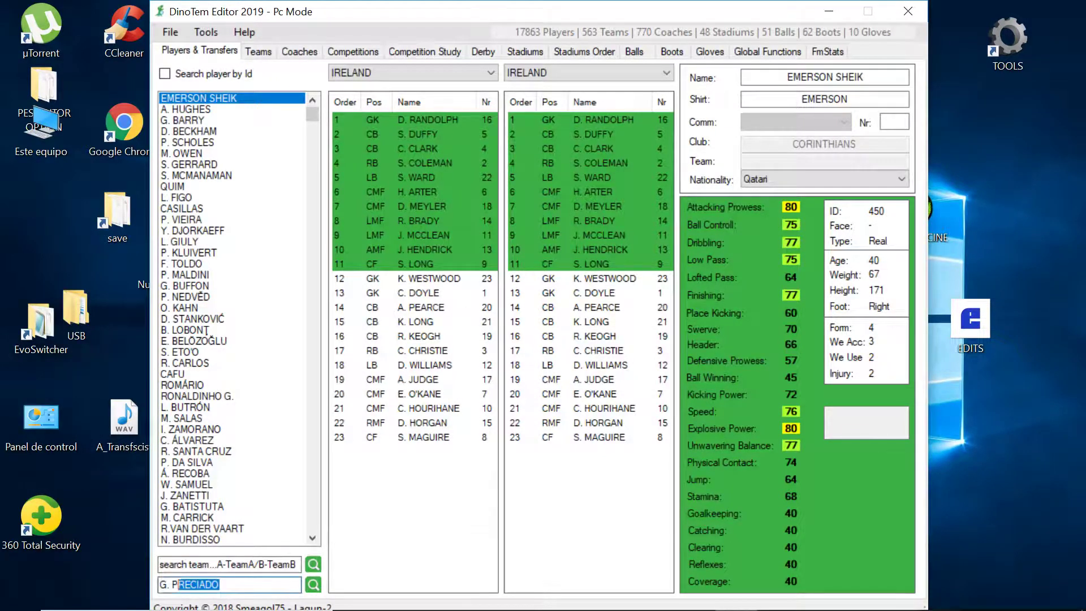
text(R. MARQUEZ)
click(312, 588)
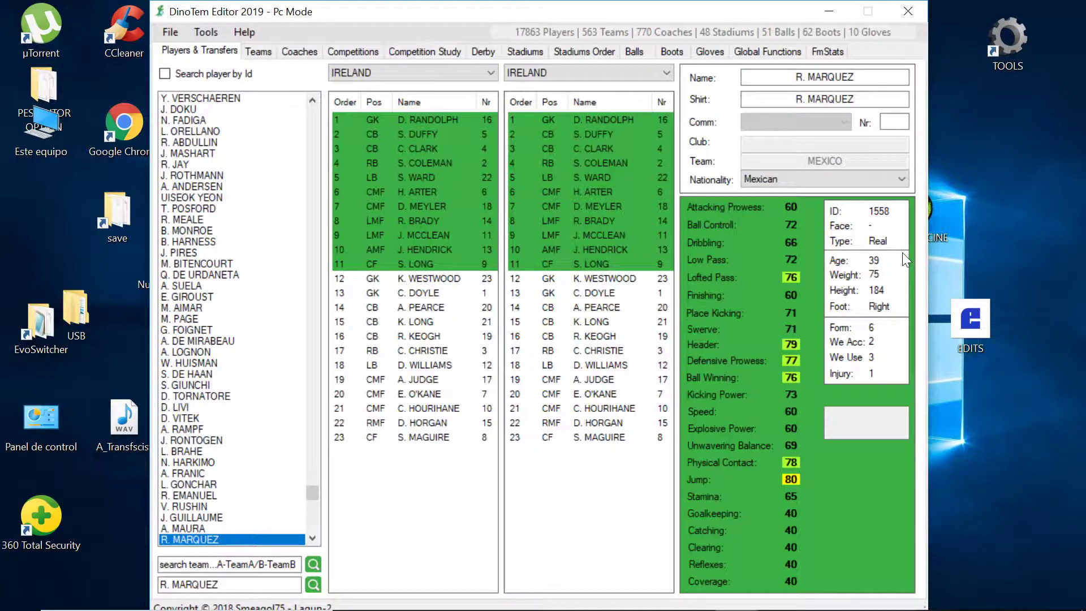
- Minimize DinoTem, turn off automatic hiding of the Windows taskbar in desktop mode and minimize the settings window
click(830, 11)
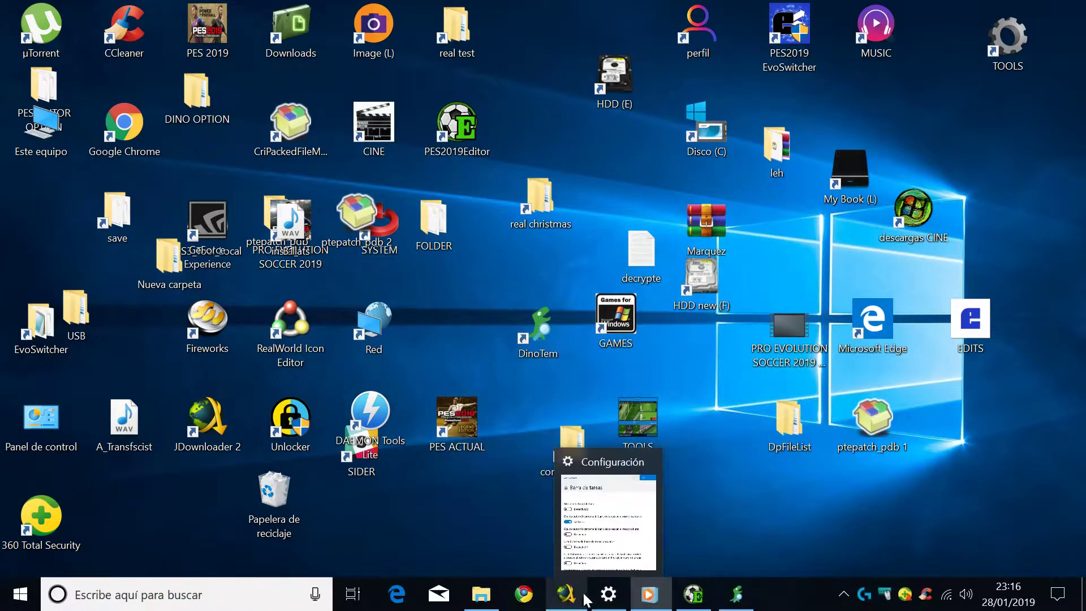
click(608, 601)
click(102, 333)
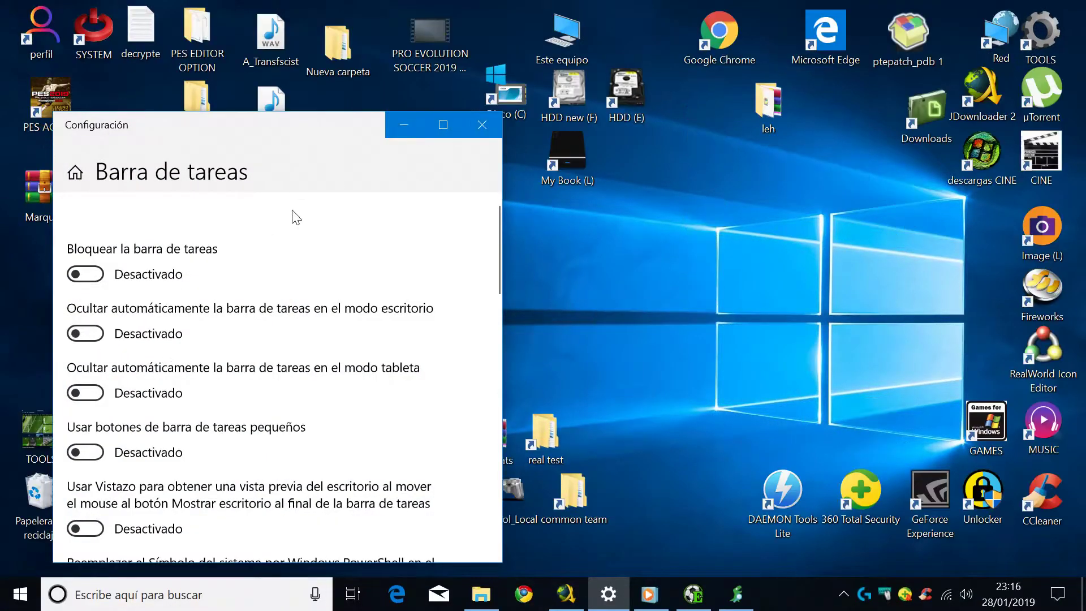
click(407, 130)
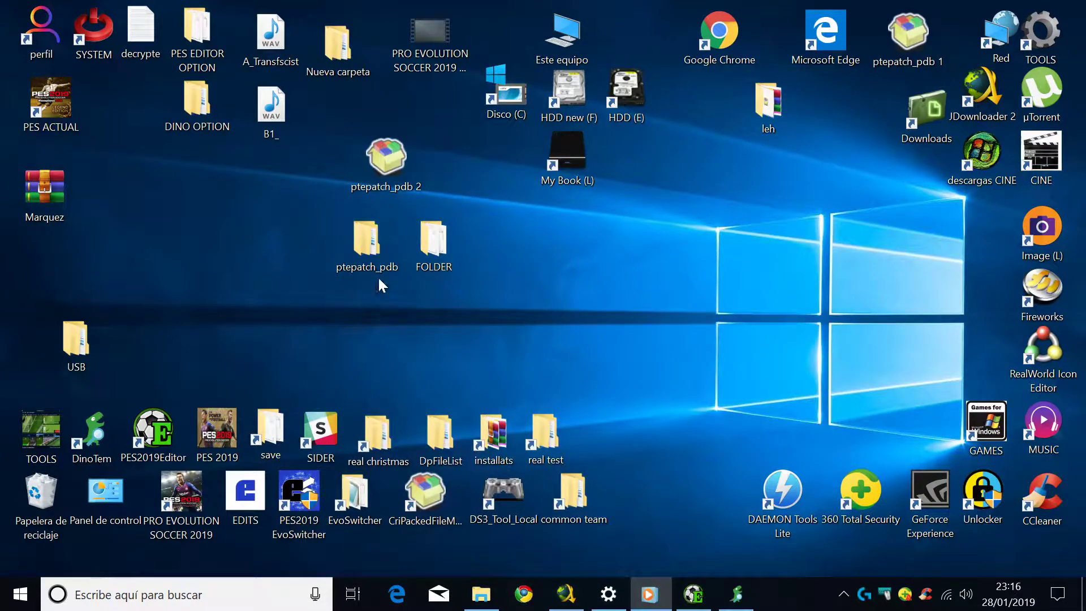
- Move the ptepatch_pdb folder to a free spot on the desktop and open its subfolder common\etc\pesdb
drag(357, 261, 282, 272)
double_click(293, 247)
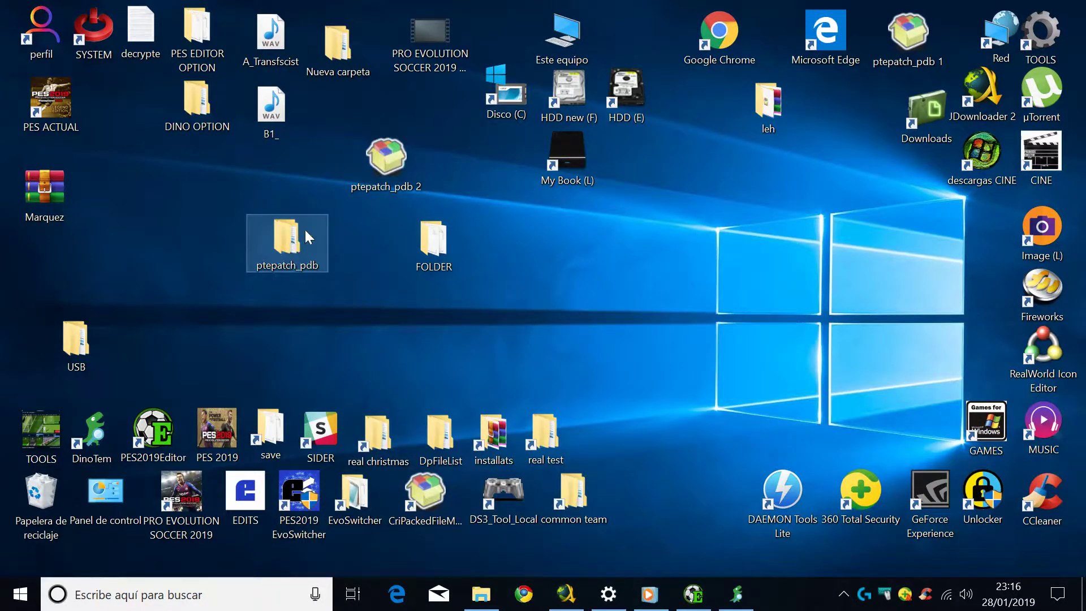
click(254, 229)
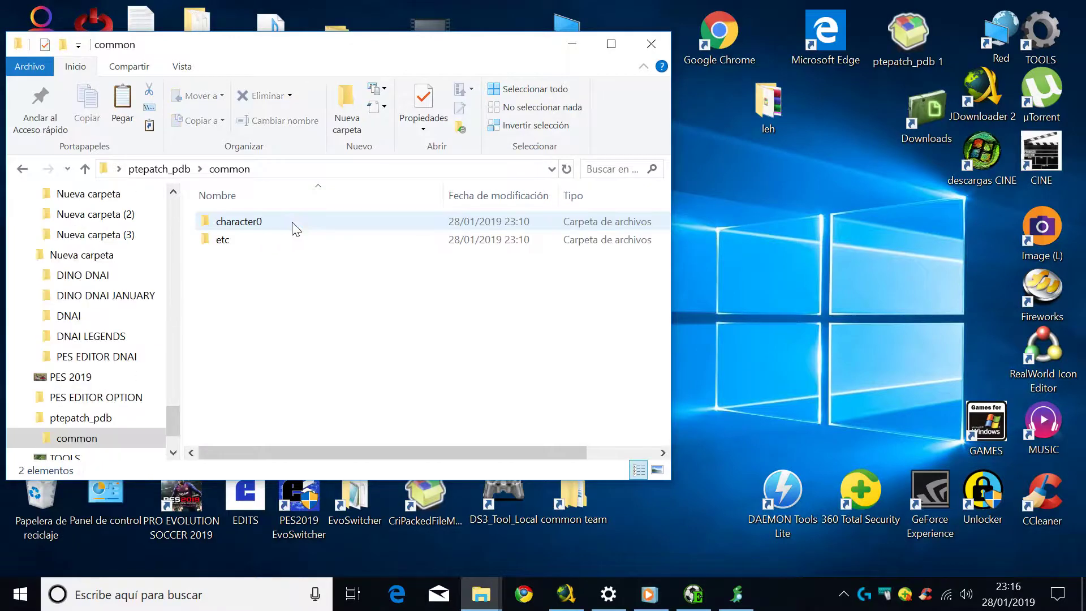
double_click(226, 242)
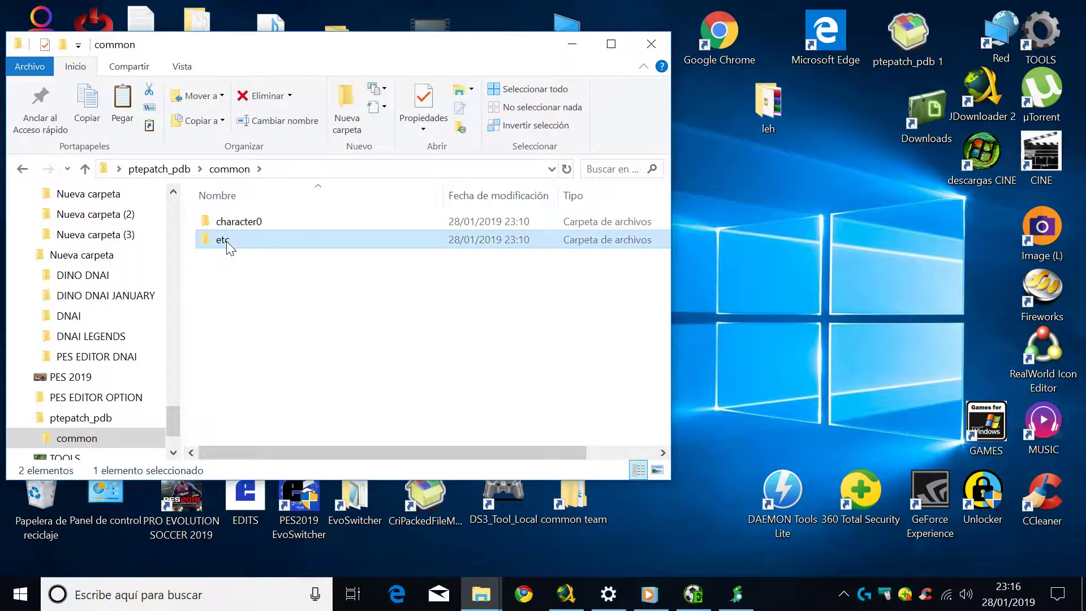
click(242, 226)
double_click(241, 226)
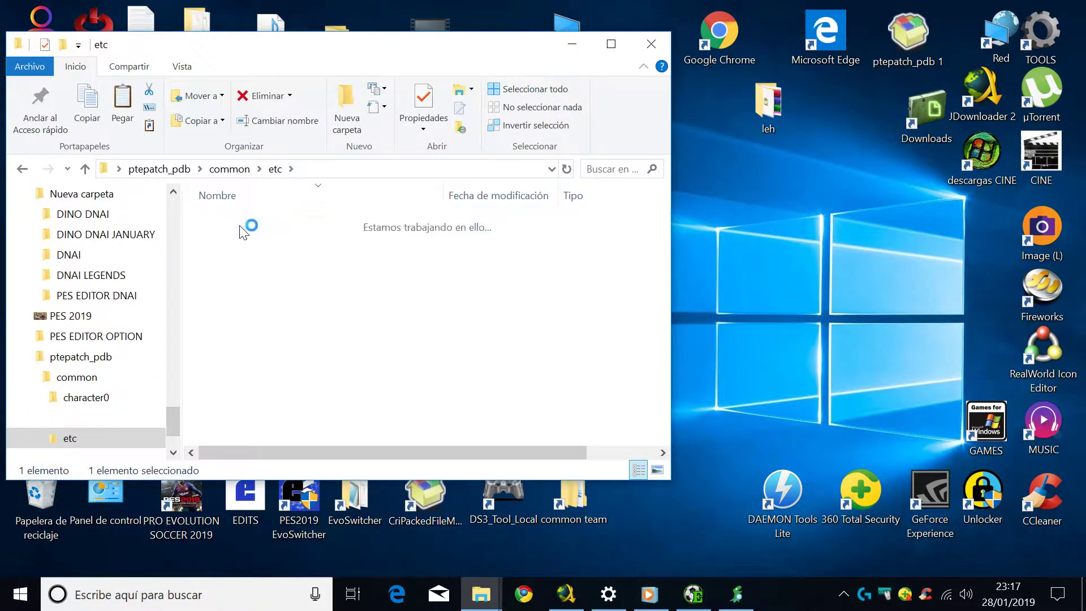
- Move the PlayerAppearance file from the pesdb folder to the desktop and close the folder window
scroll(283, 277, down, 5)
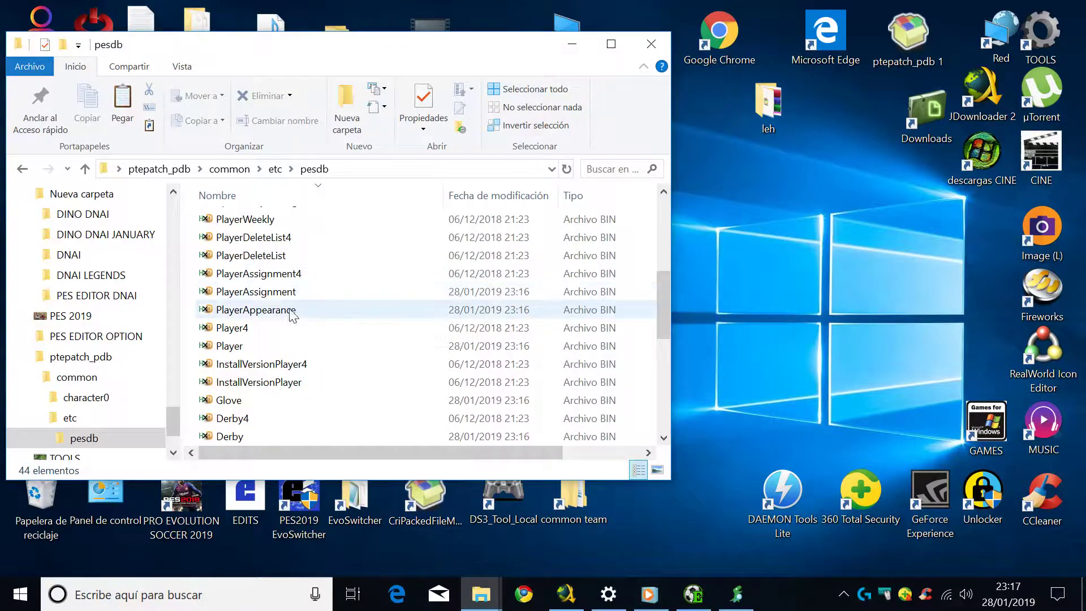
drag(268, 312, 789, 276)
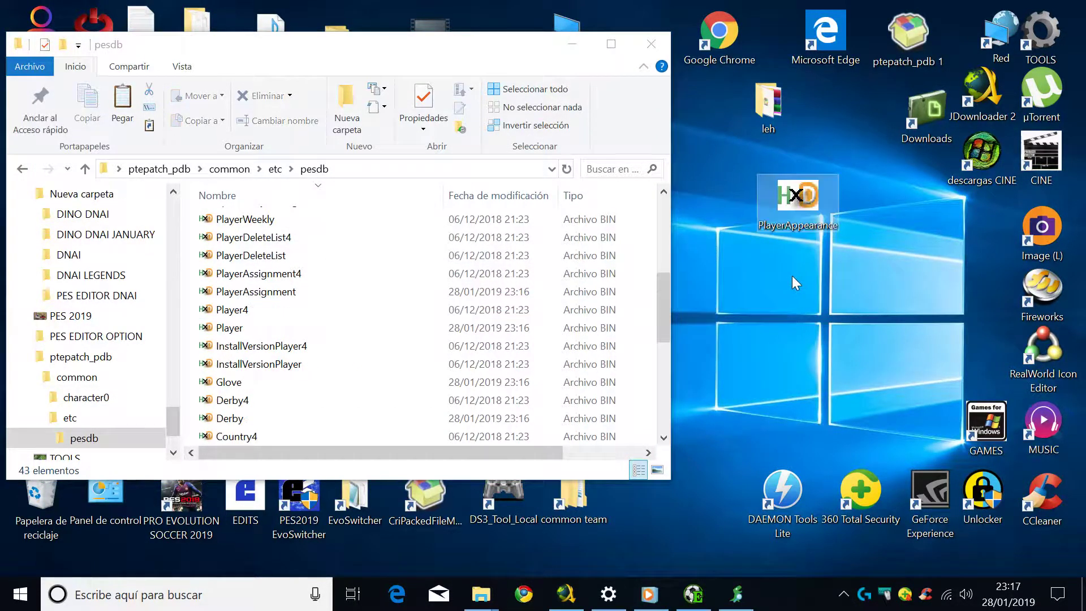
click(651, 44)
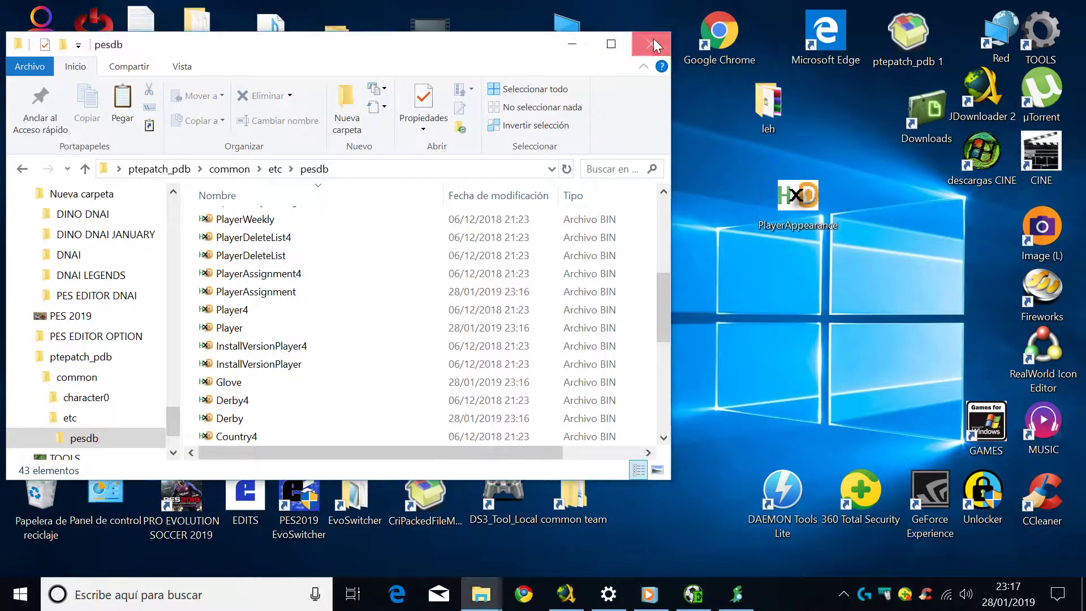
- Open the folder ptepatch_pdb\common\character0\model\character\appearance from the desktop
click(293, 240)
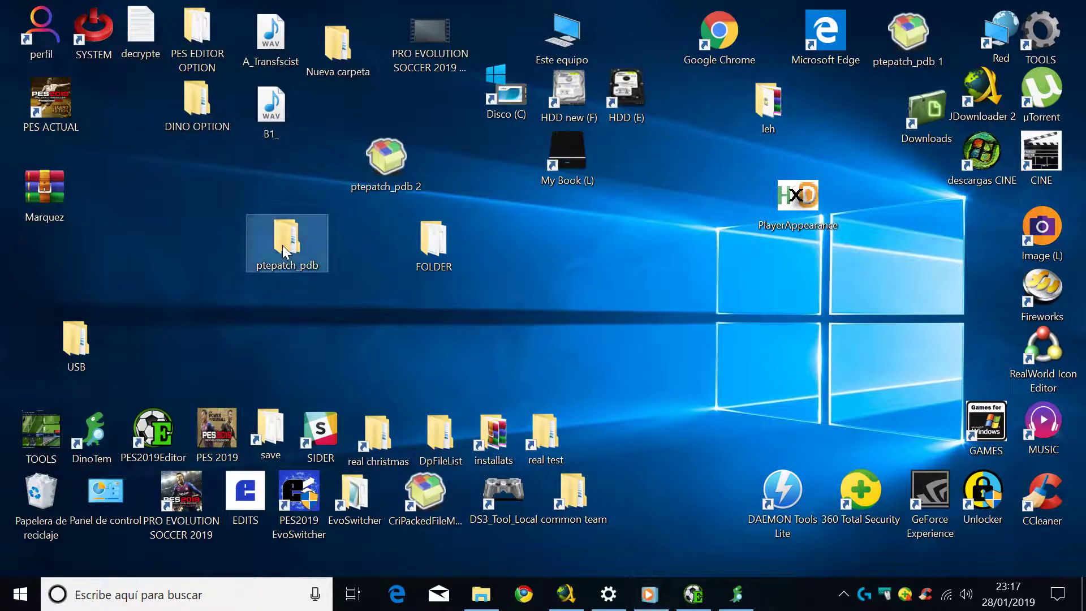
double_click(283, 245)
click(256, 219)
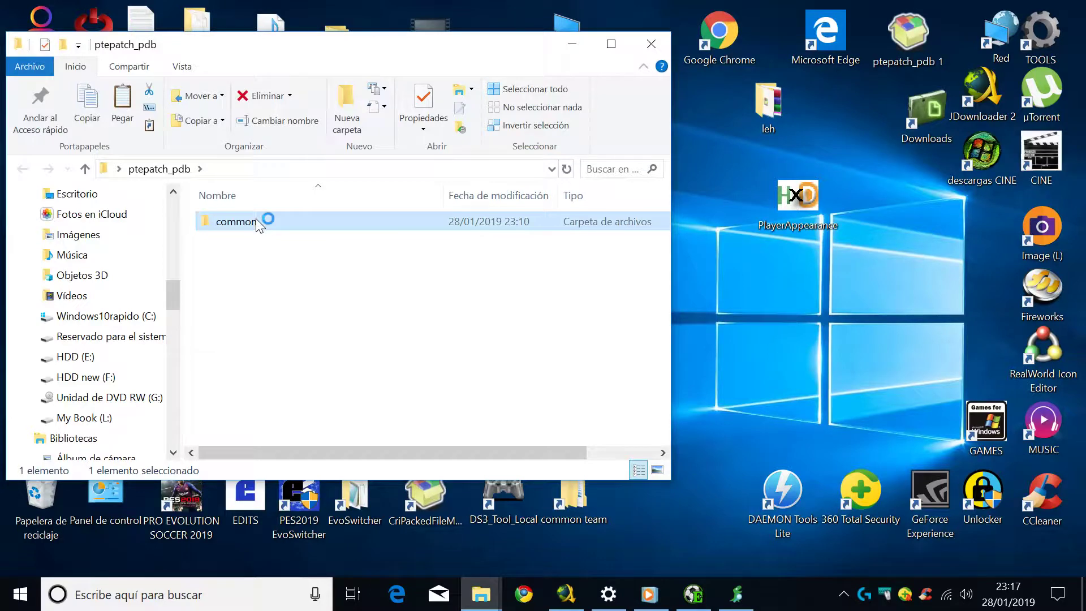
double_click(256, 219)
click(255, 220)
double_click(255, 219)
click(255, 219)
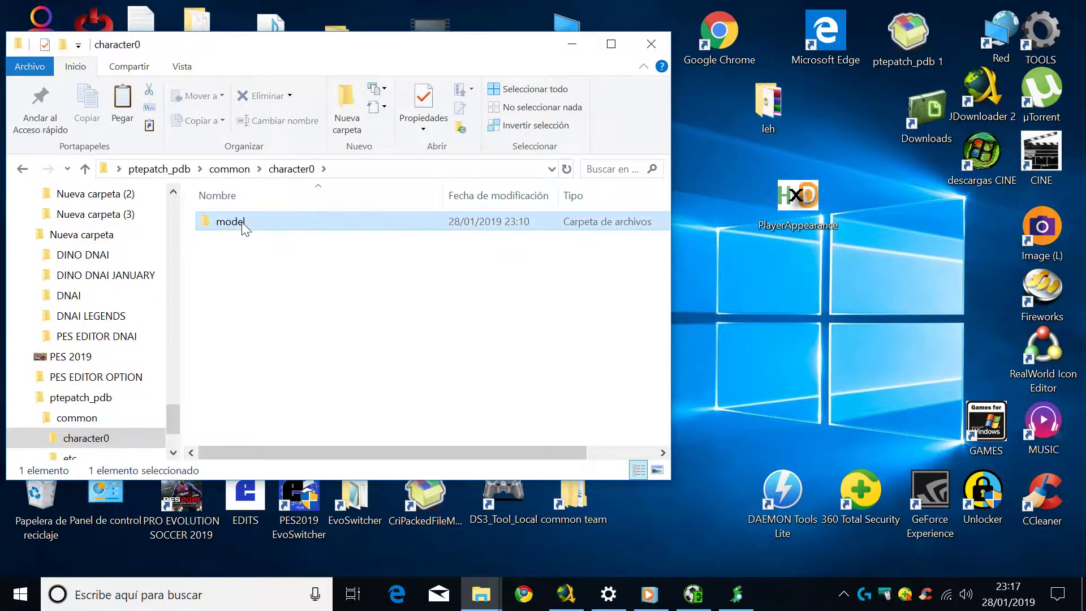
double_click(255, 220)
click(252, 225)
double_click(252, 225)
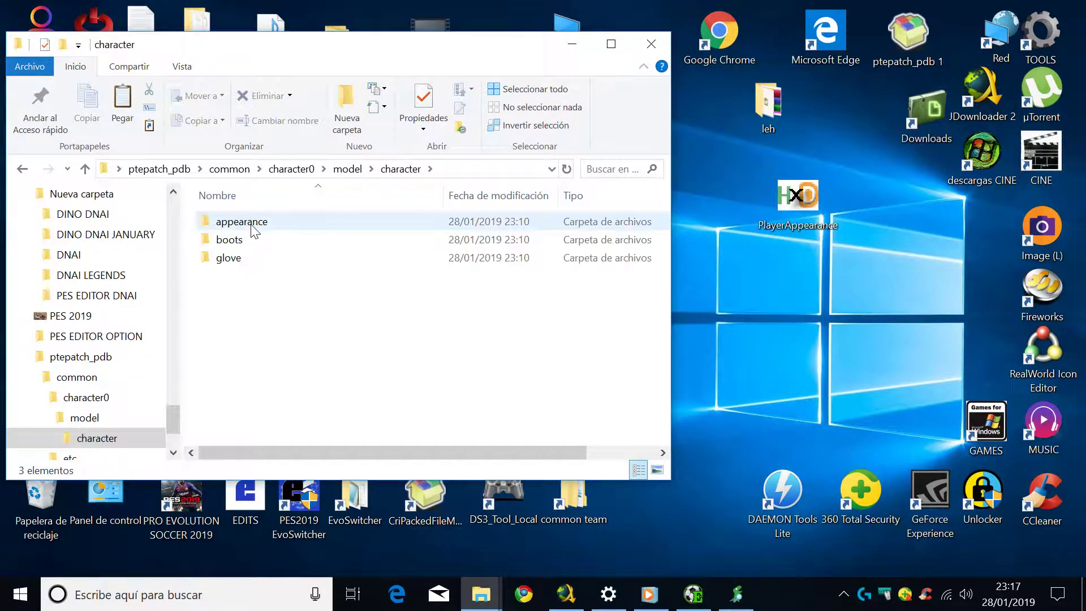
click(254, 222)
double_click(253, 222)
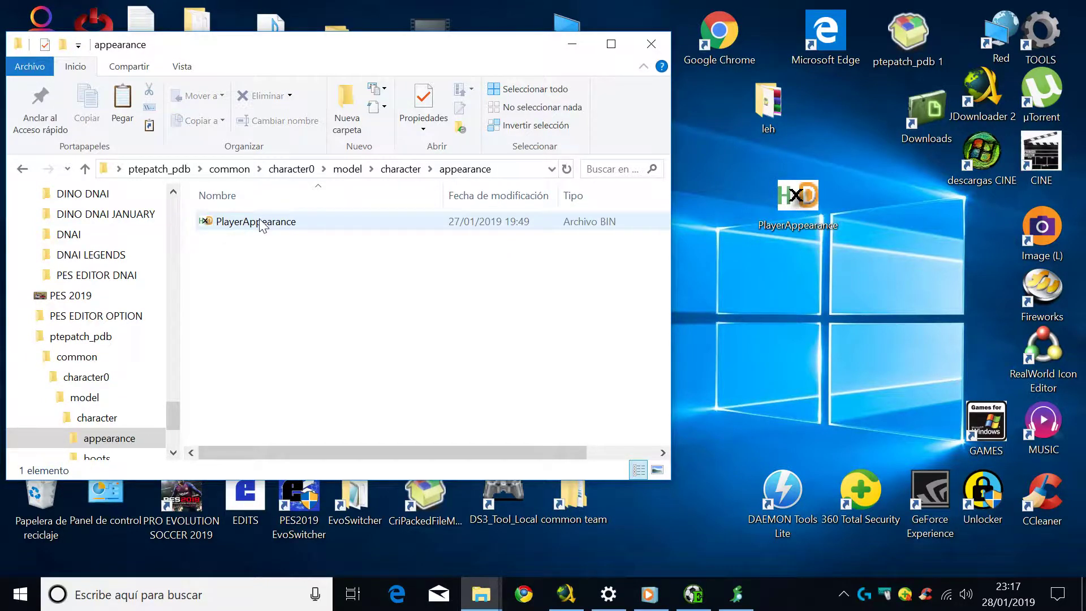
key(BackSpace)
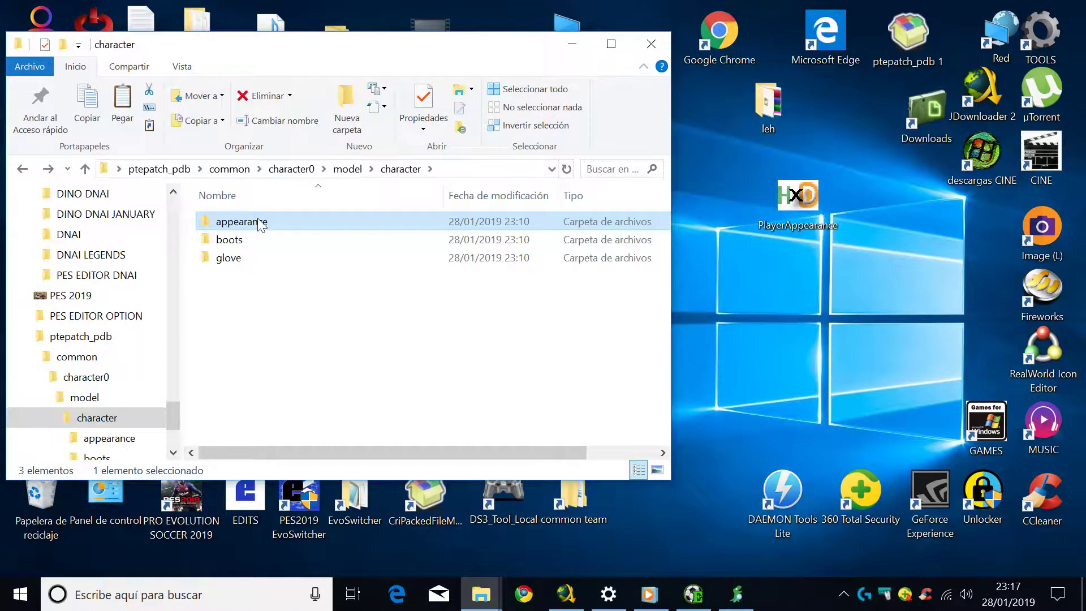
double_click(260, 223)
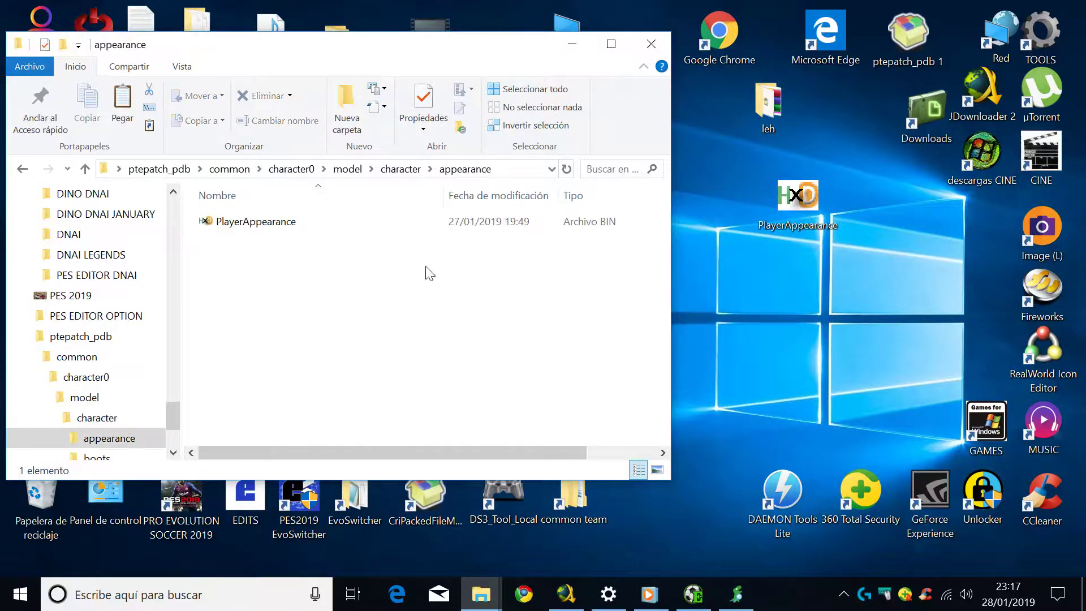
- Rename the PlayerAppearance file in the appearance folder as "PlayerAppearance BACKUP"
click(309, 225)
key(F2)
key(End)
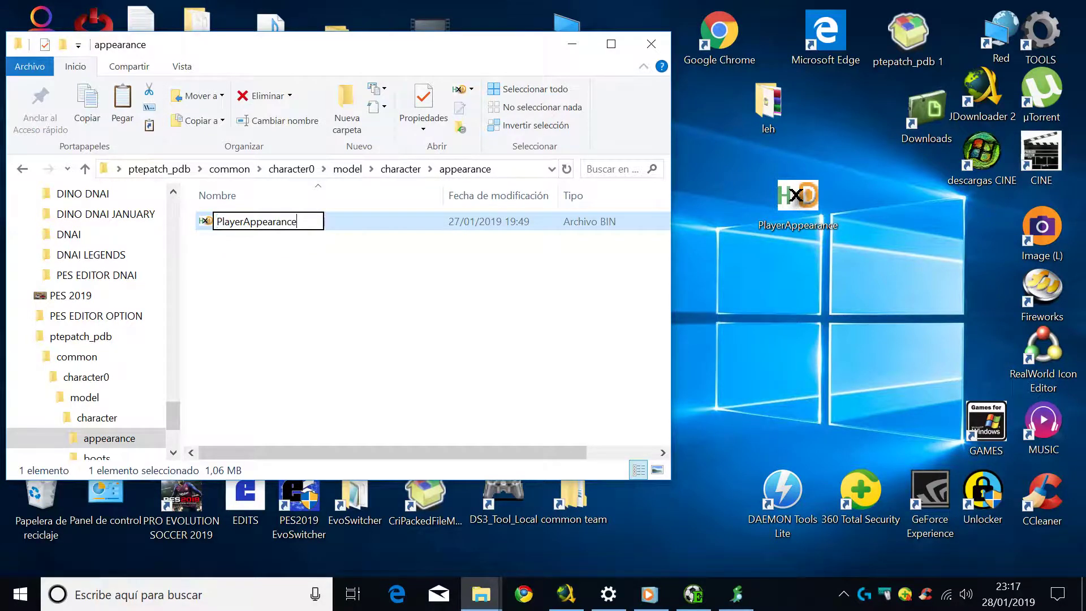
text(BACKUP)
key(Return)
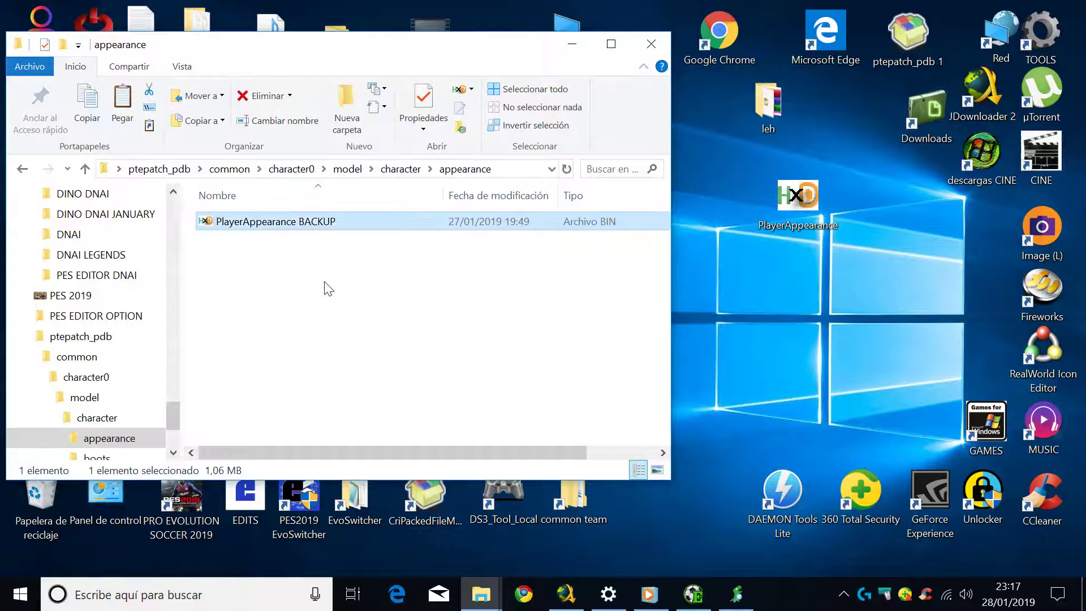
- Move the edited PlayerAppearance file from the desktop into the appearance folder and put the folder window away
drag(759, 221, 382, 304)
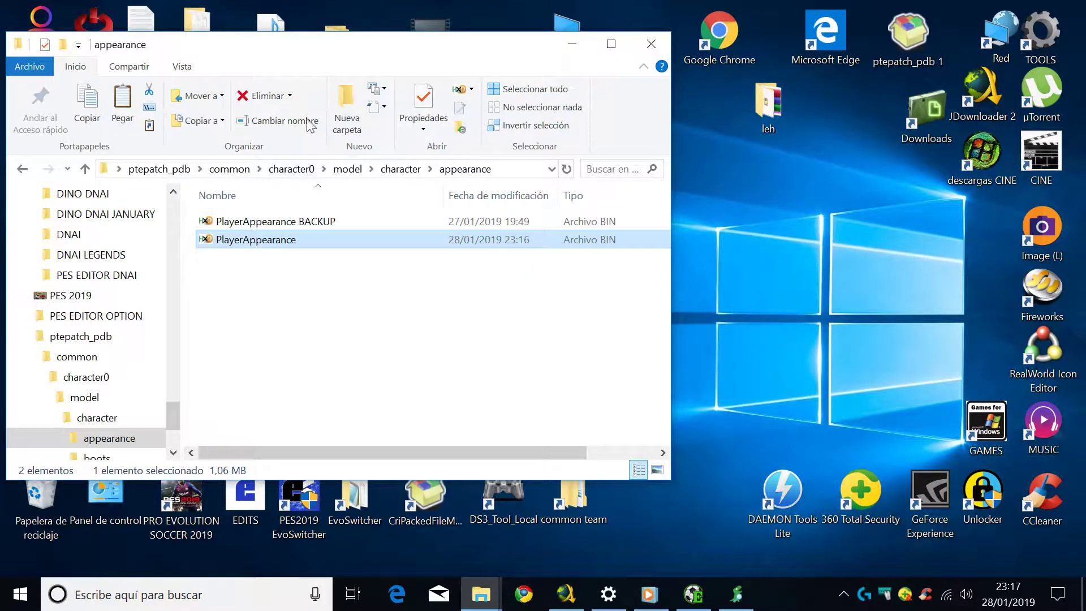
click(572, 44)
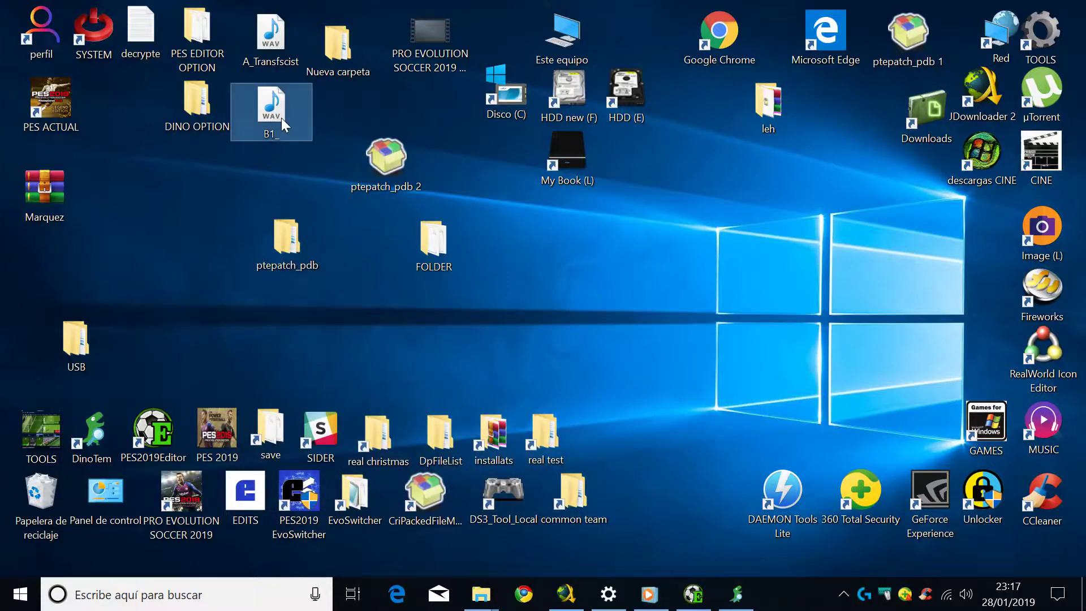
double_click(280, 118)
click(802, 109)
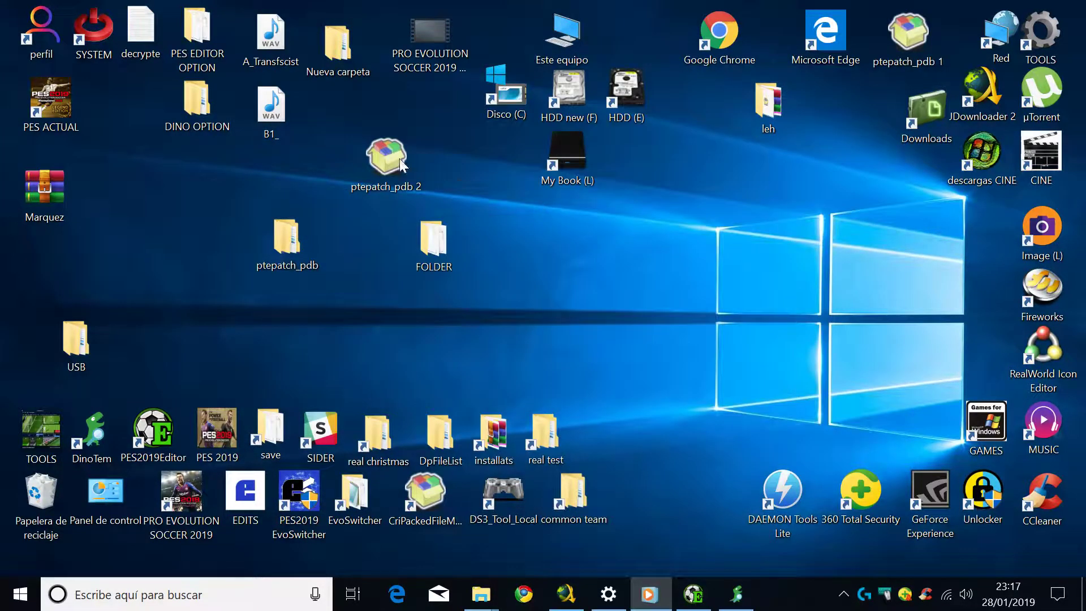
double_click(286, 59)
click(799, 110)
- Move the EDIT00000000 file from the desktop's FOLDER folder onto the desktop and close the folder window
double_click(432, 242)
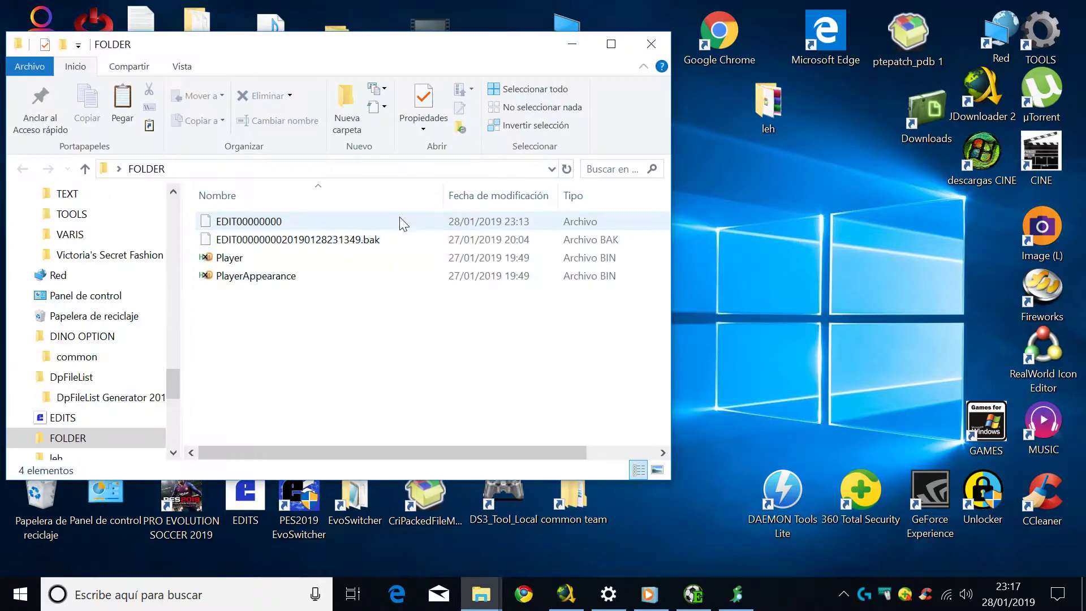
click(245, 225)
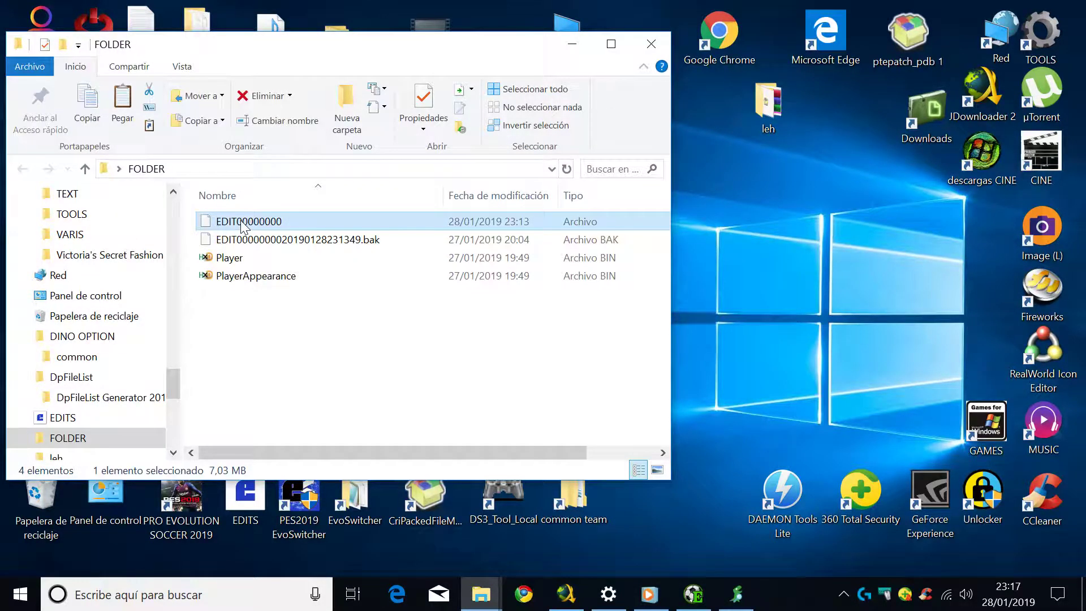
drag(244, 225, 772, 254)
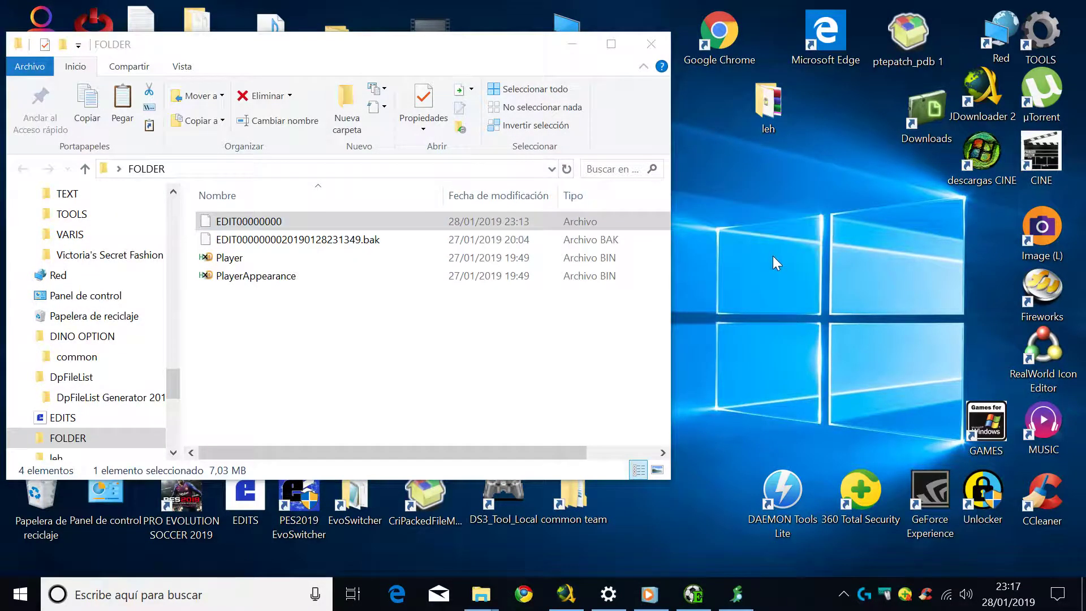
click(651, 44)
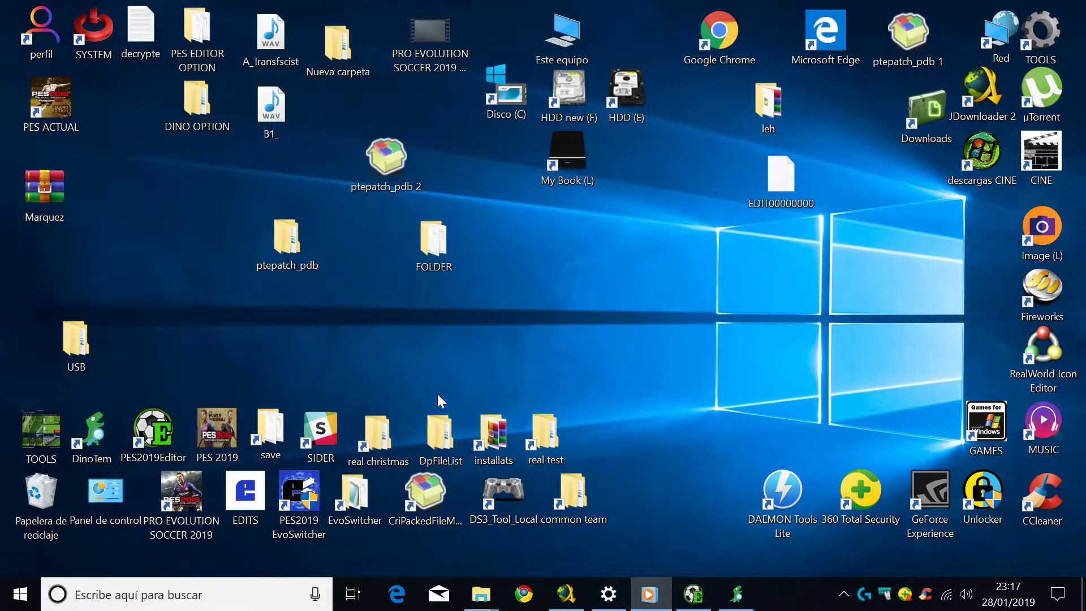
- Move EDIT00000000 from the desktop into the PES 2019 save folder, replacing the existing file, and close the folder
double_click(273, 428)
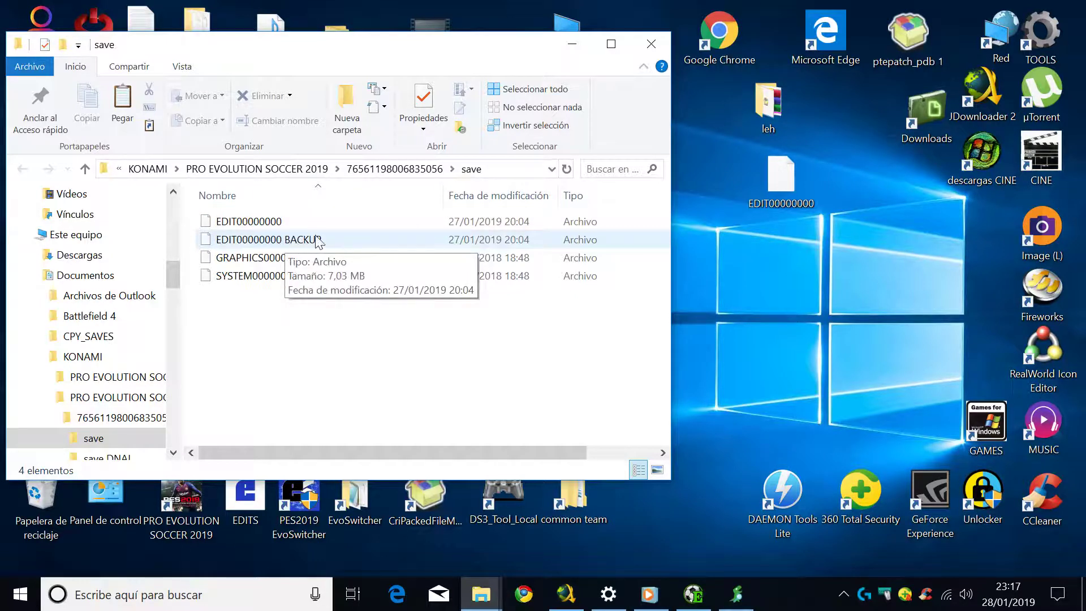
drag(805, 186, 450, 357)
click(491, 272)
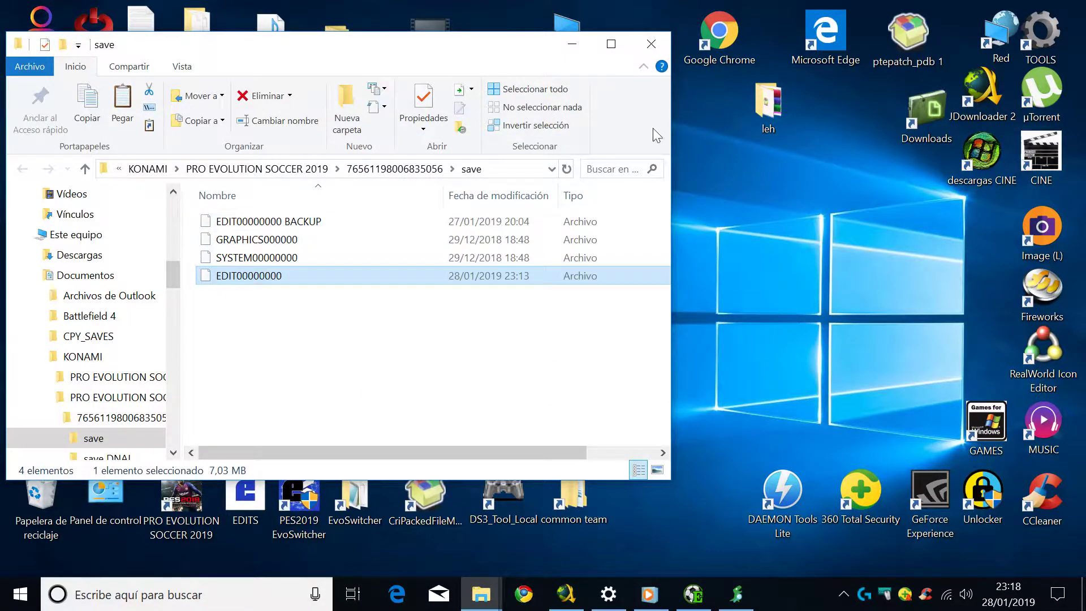
click(651, 47)
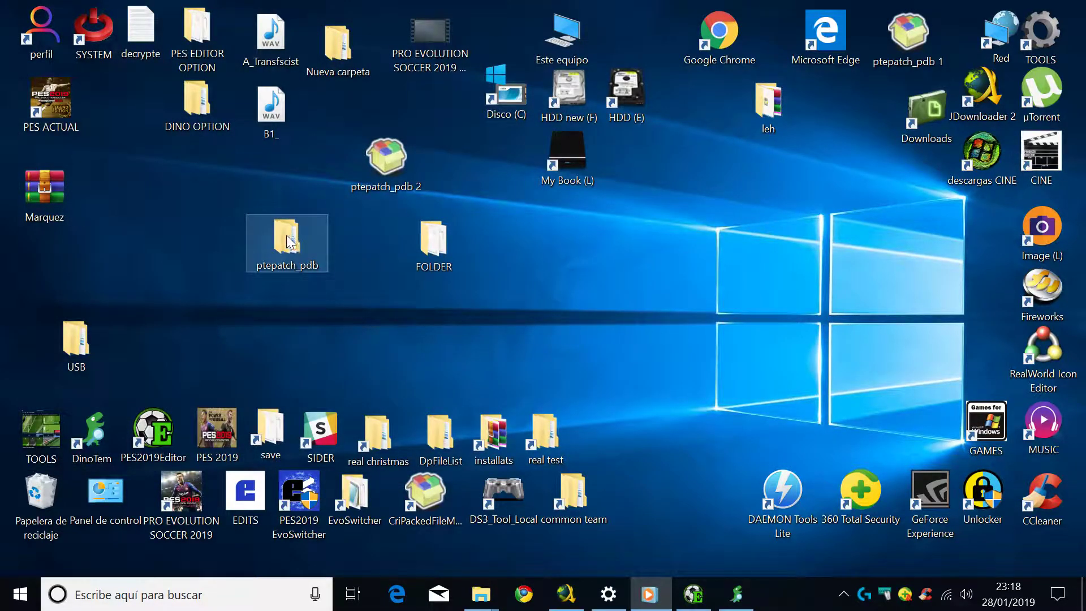
- Build ptepatch_pdb.cpk from the desktop's ptepatch_pdb folder with CRI Packed File Maker and place the file in a free desktop spot
drag(290, 242, 428, 498)
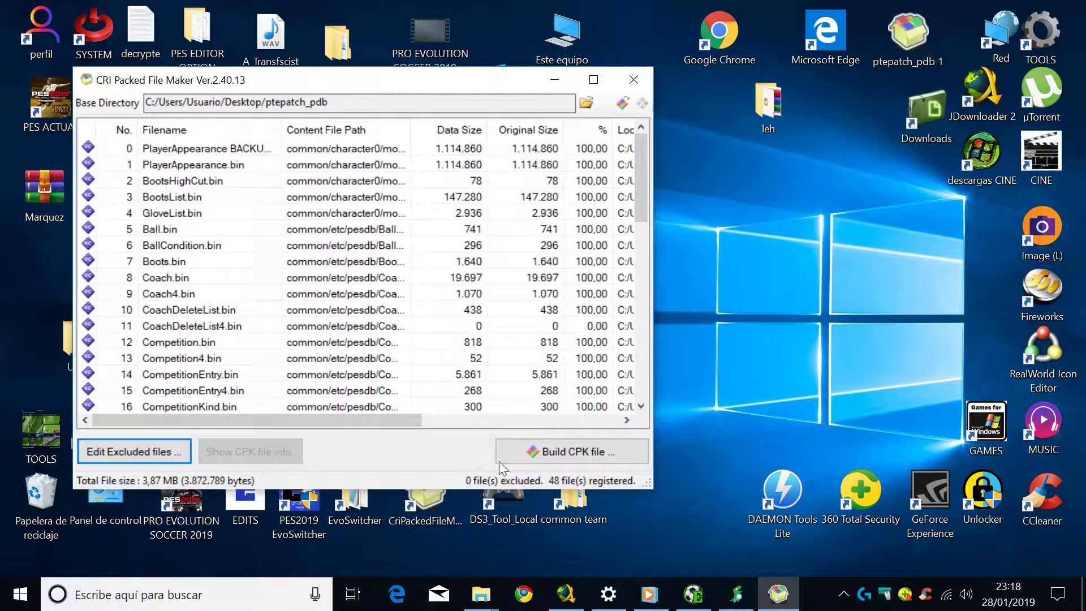
click(568, 451)
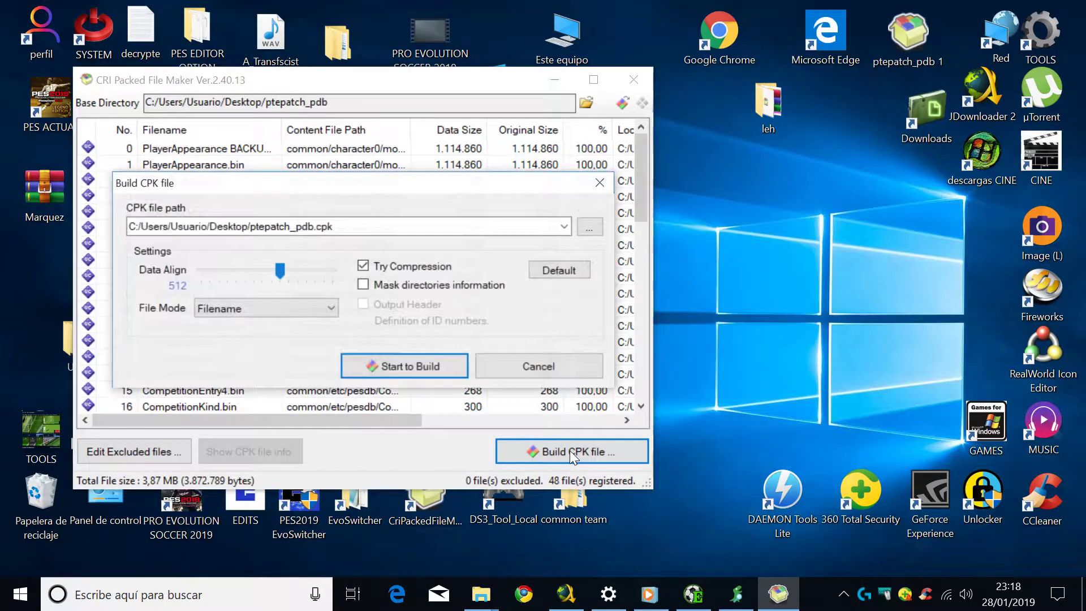
click(413, 371)
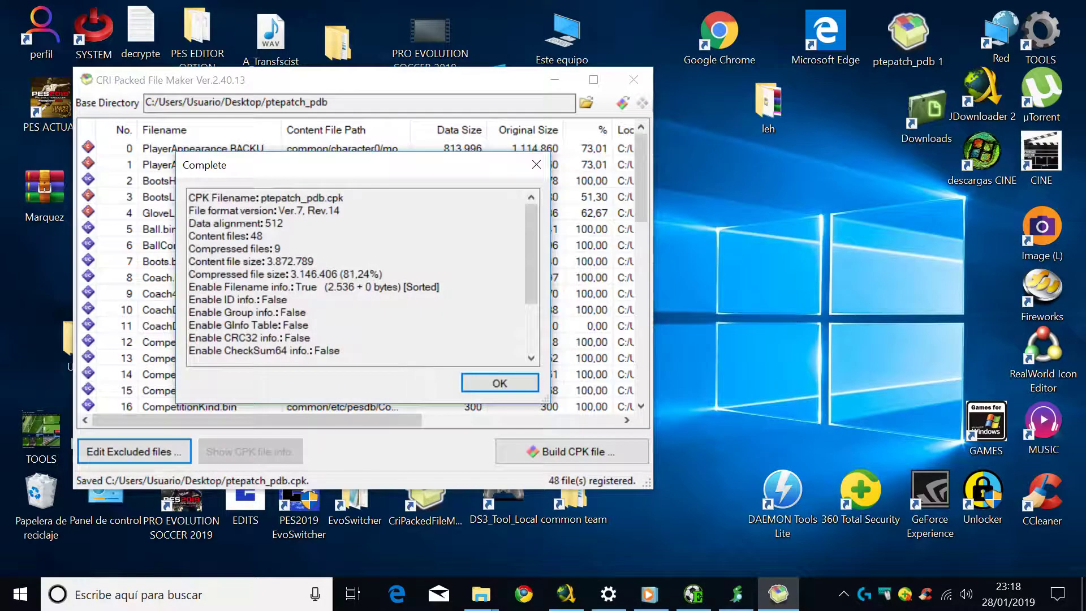
click(507, 380)
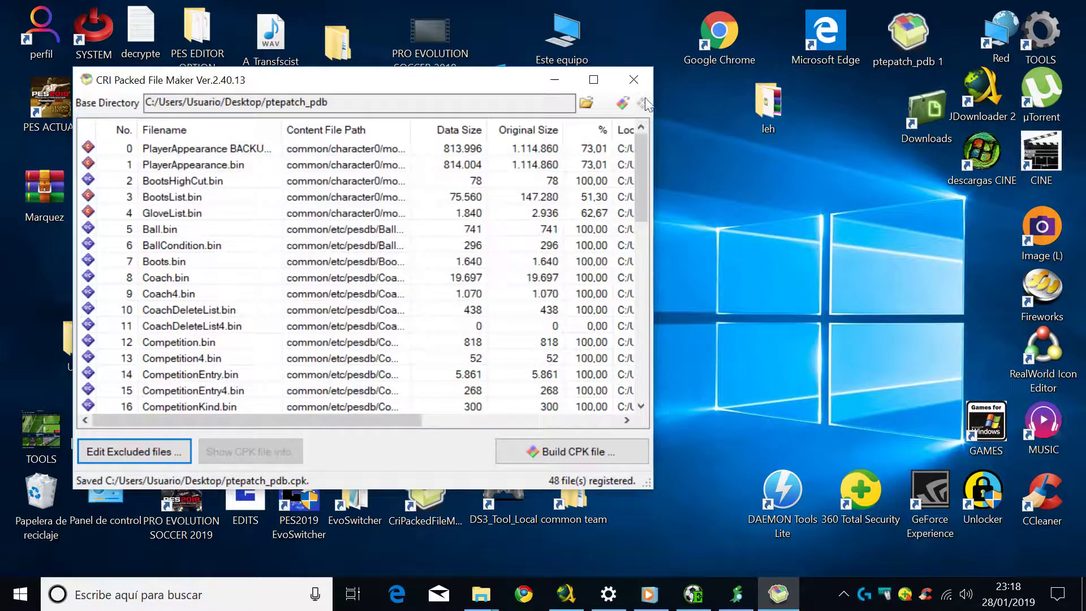
click(644, 78)
drag(542, 253, 329, 327)
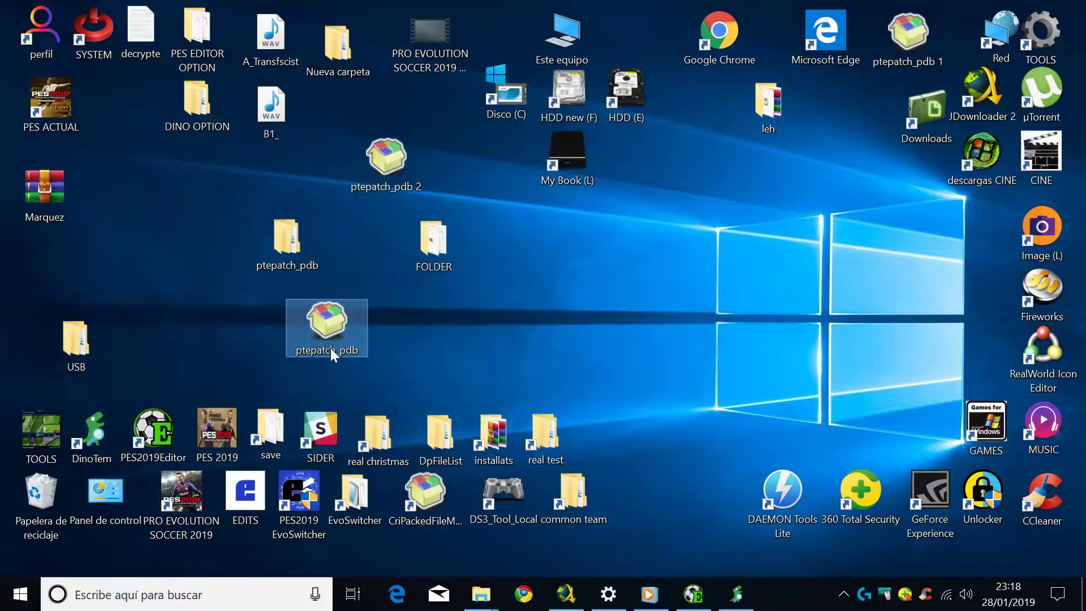
- Open the download folder inside the PRO EVOLUTION SOCCER 2019 installation folder
click(234, 413)
double_click(238, 406)
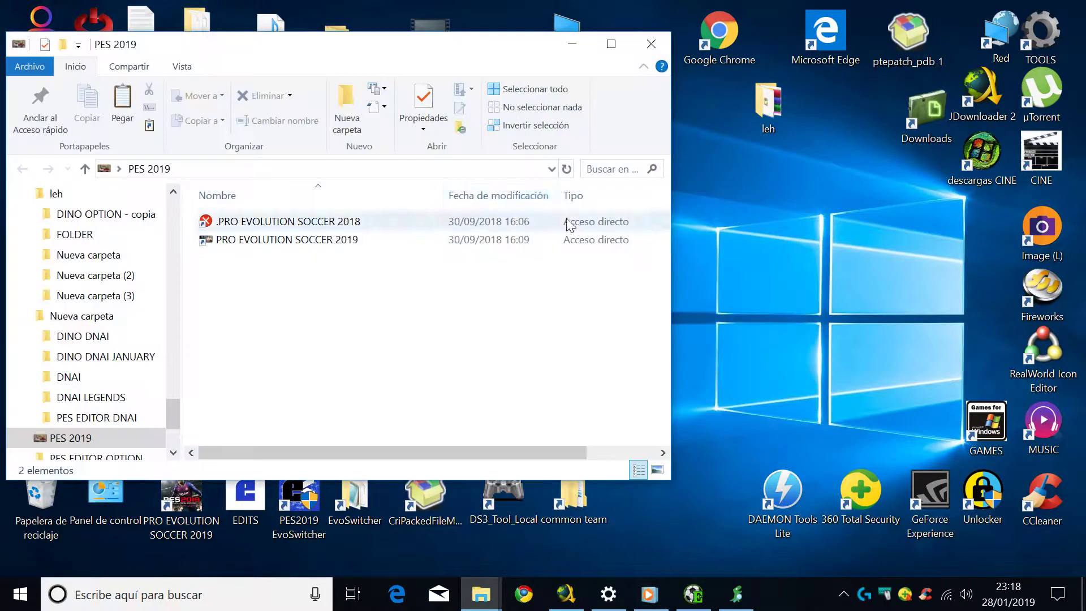
double_click(259, 240)
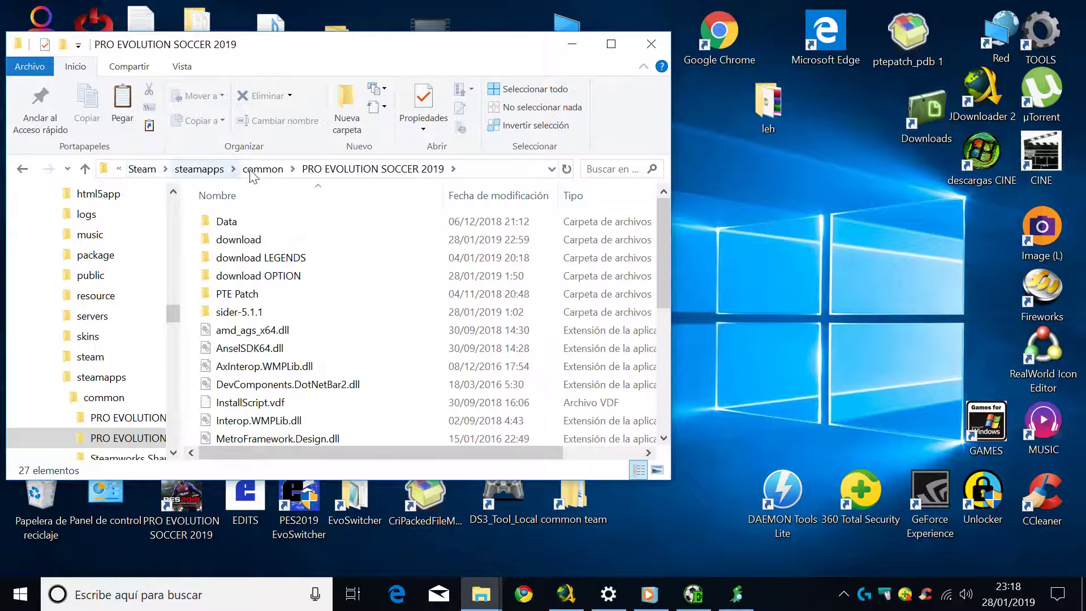
double_click(248, 238)
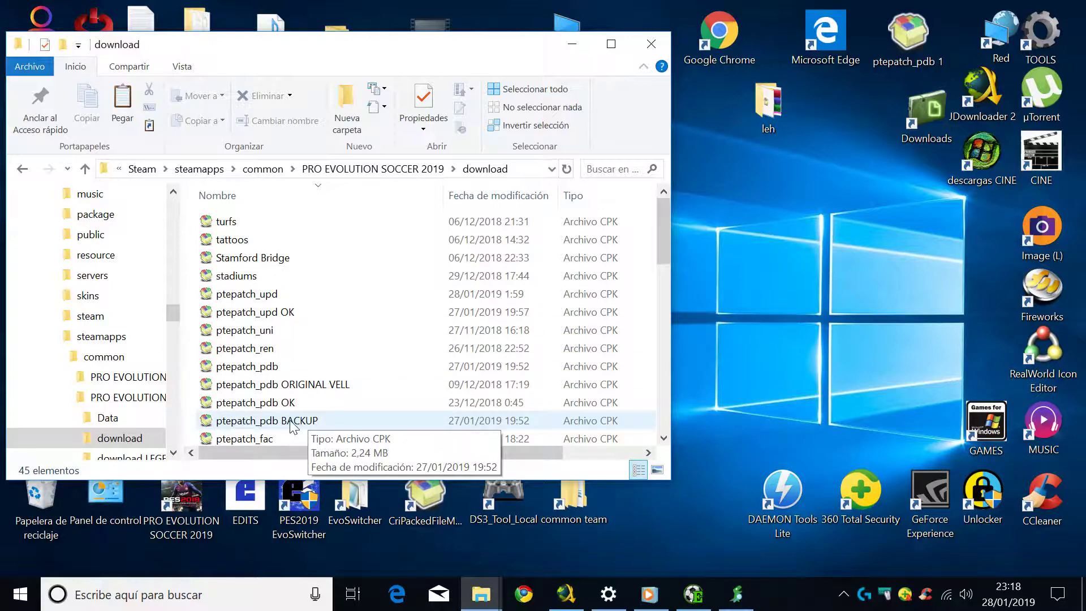
- Move the new ptepatch_pdb CPK from the desktop into the download folder, replacing the existing file, and close the folder
drag(390, 56, 776, 94)
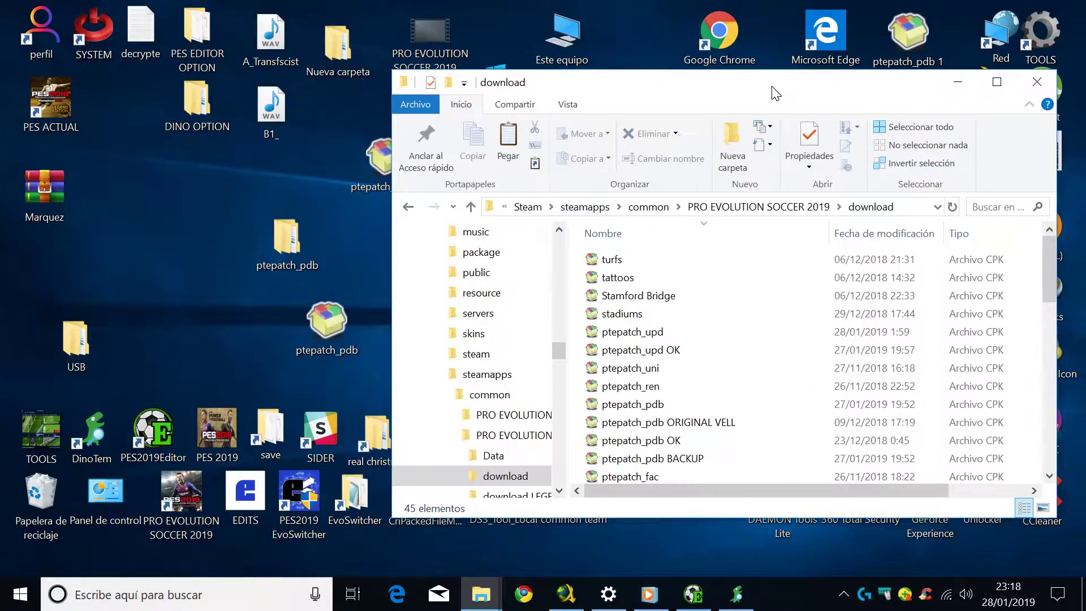
drag(327, 325, 715, 353)
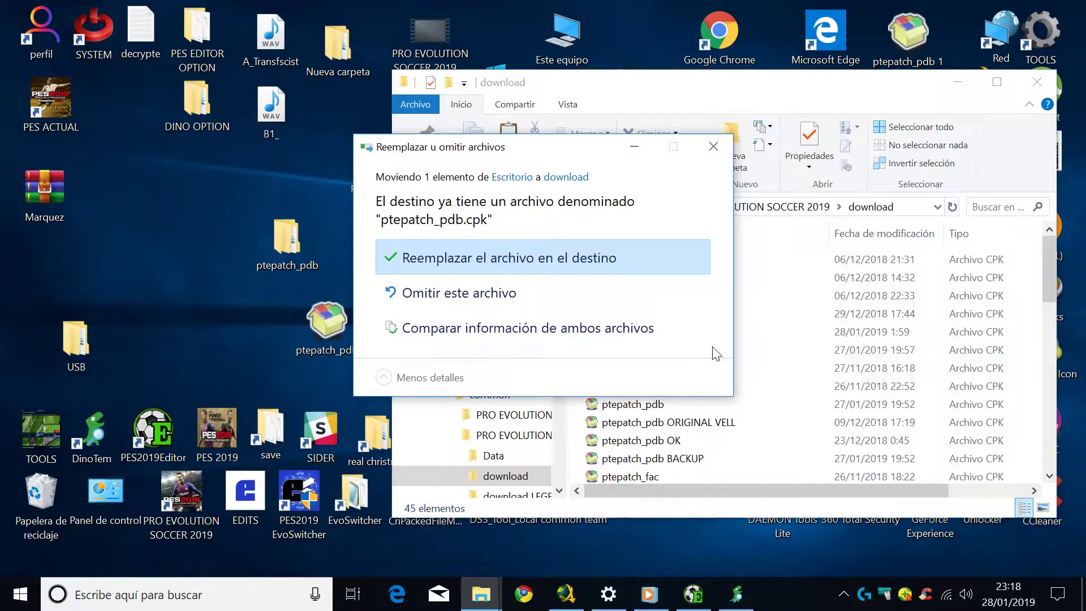
click(538, 263)
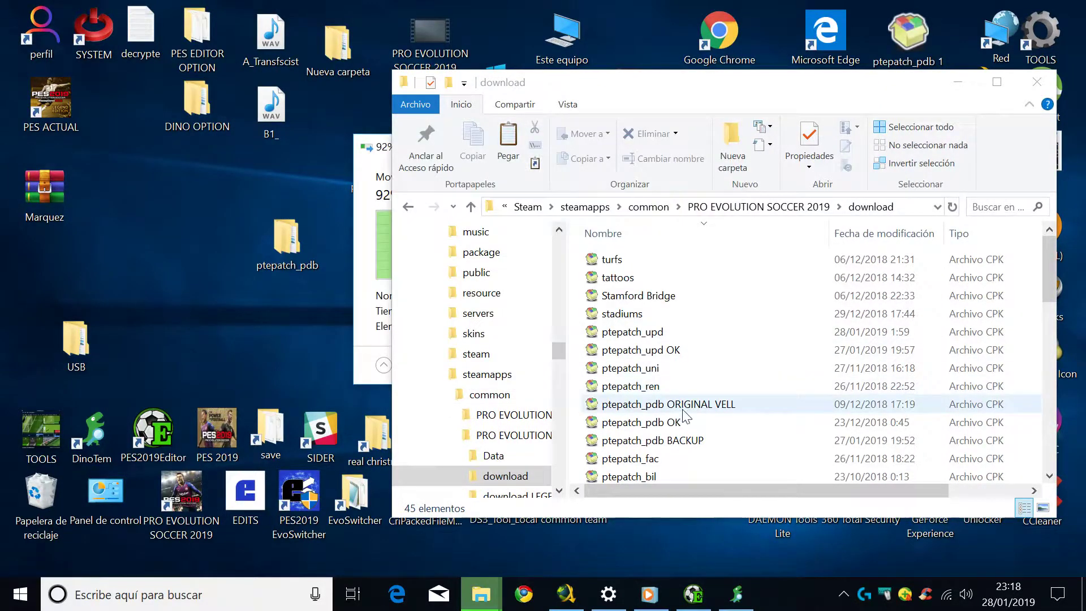
drag(1046, 265, 1050, 444)
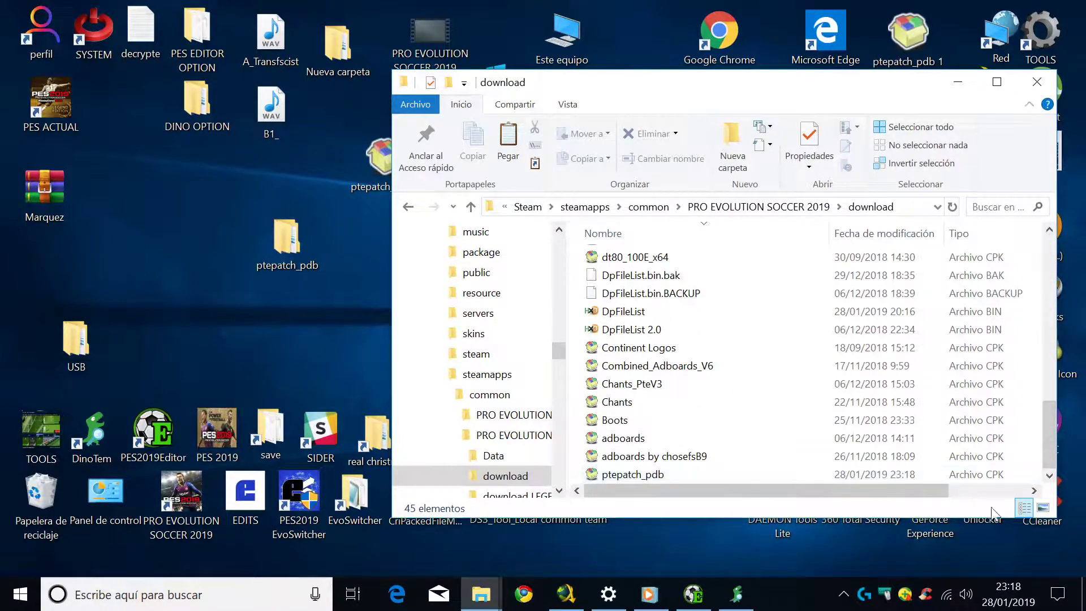
mouse_move(1010, 590)
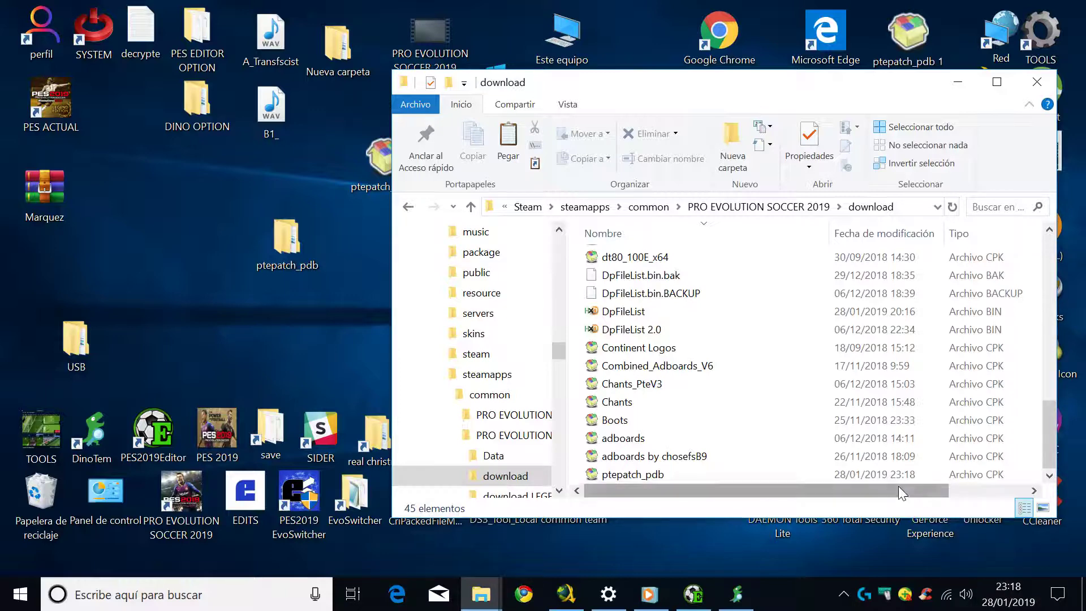
click(1024, 82)
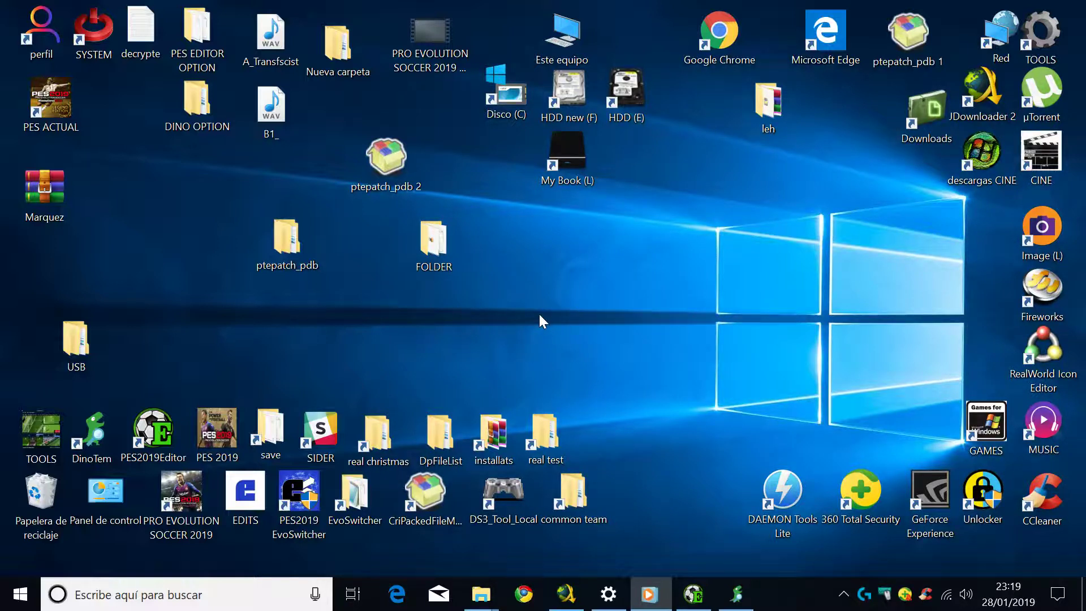
- Launch Pro Evolution Soccer 2019 from the desktop
double_click(172, 500)
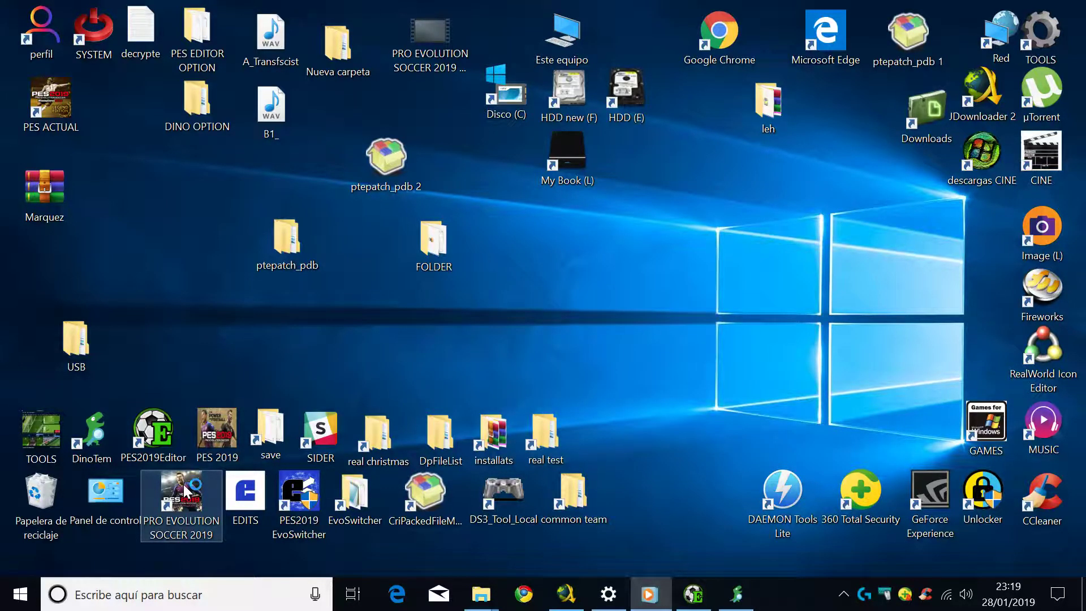